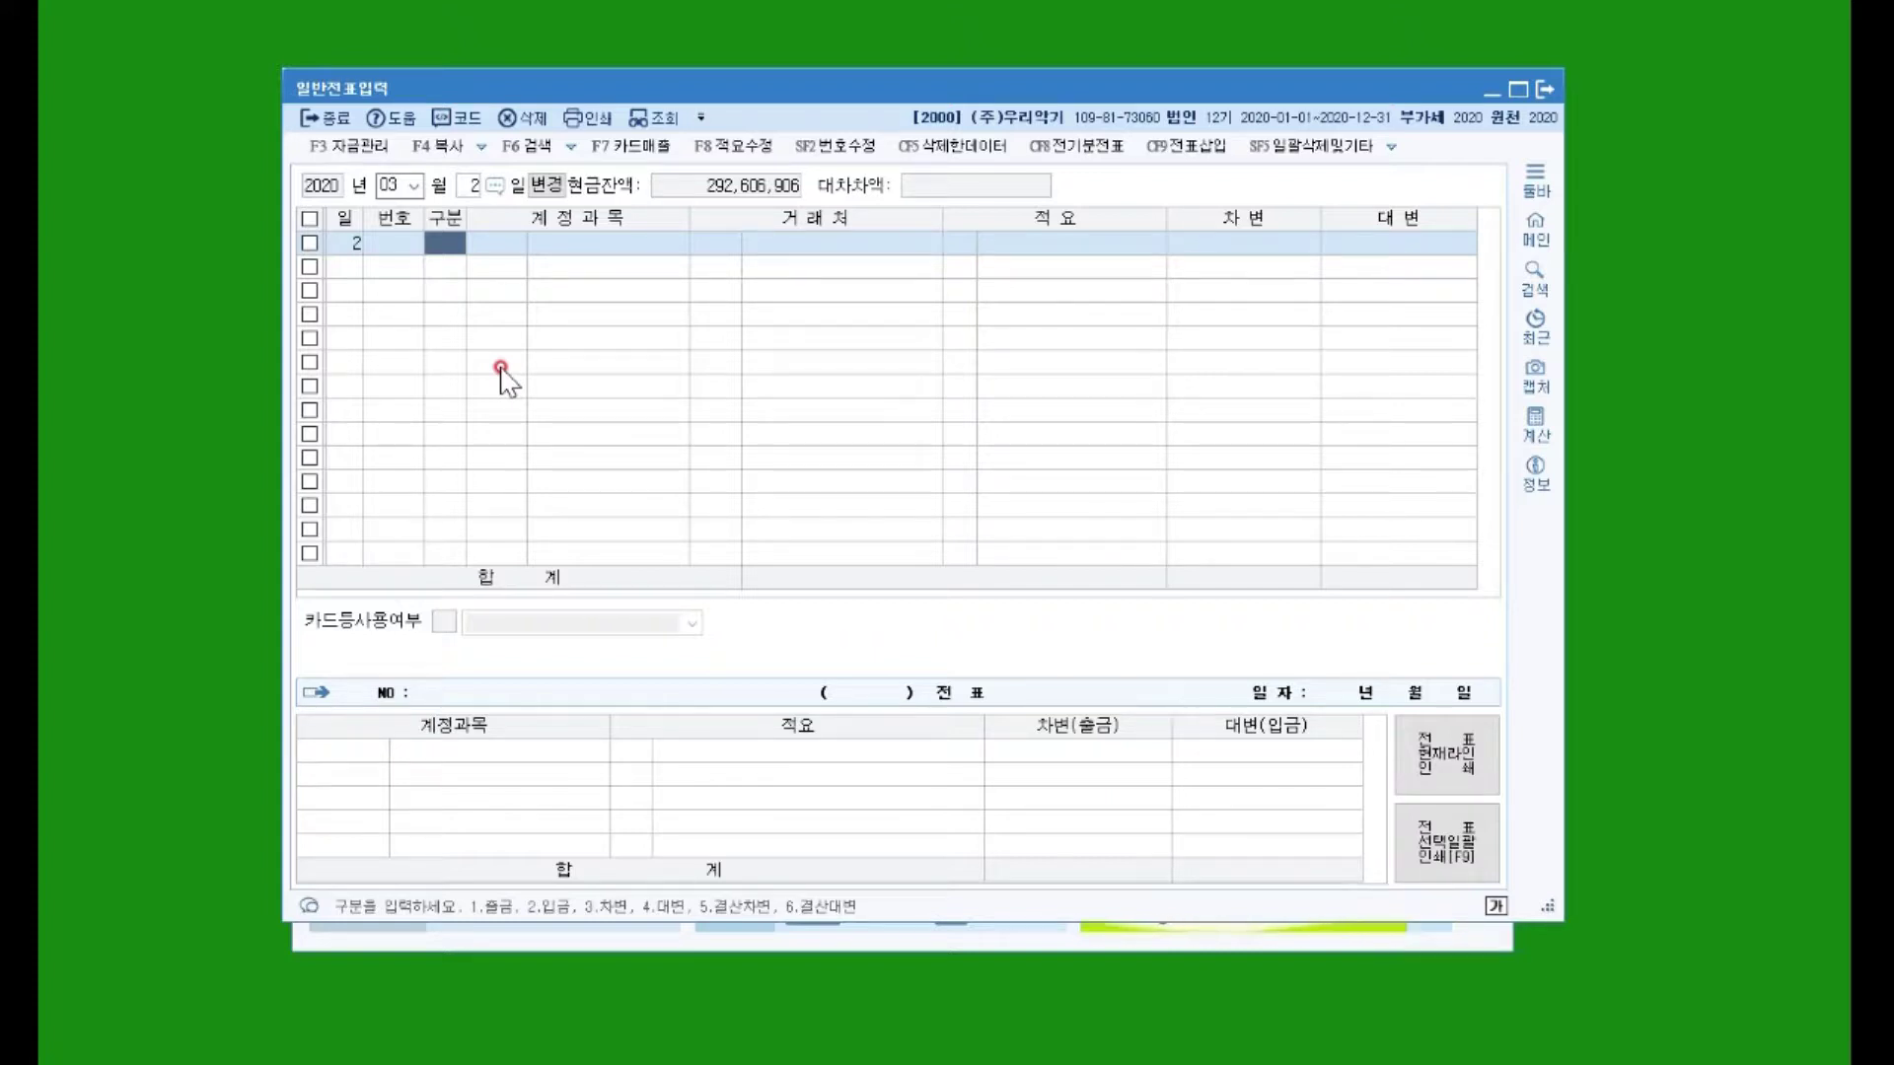
Step: Enter a debit line dated March 2 for account 0107 단기매매증권 with an amount of 9,500,000
type("3")
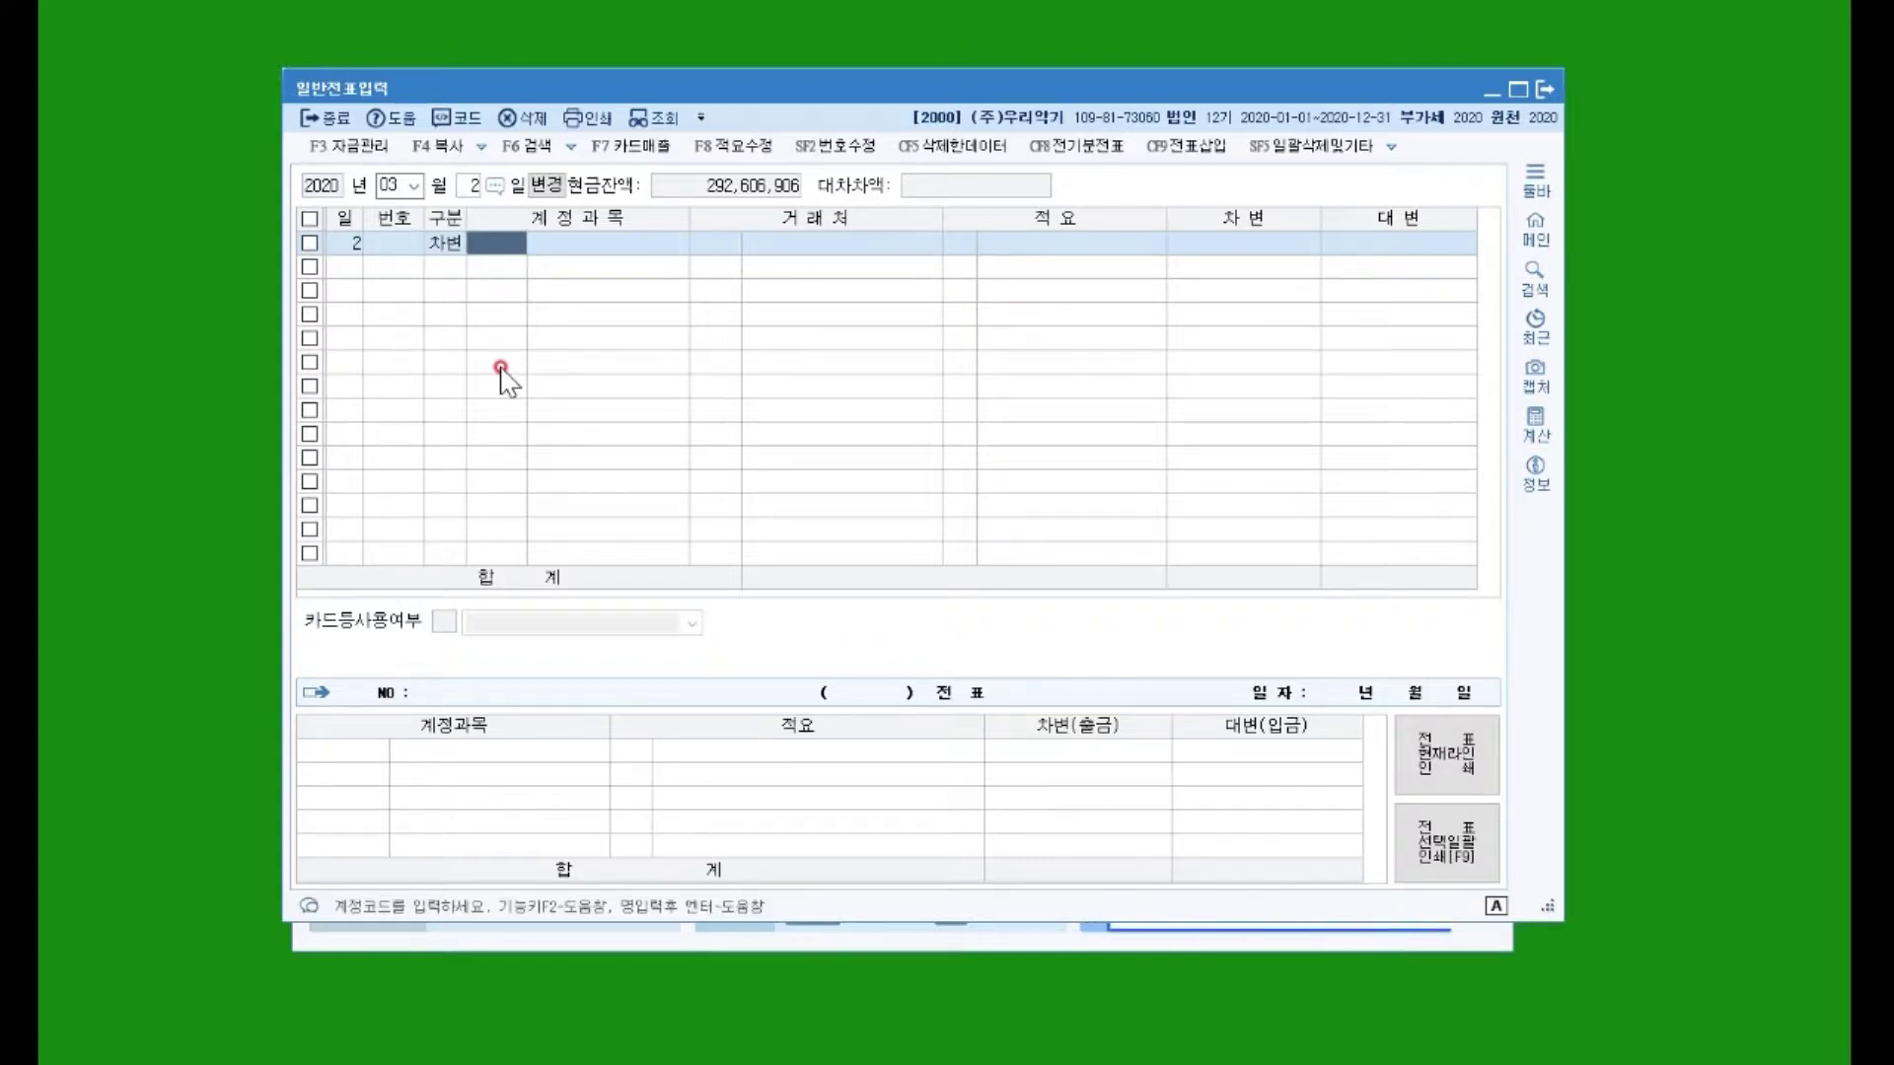
type("단기")
key("Return")
key("Return")
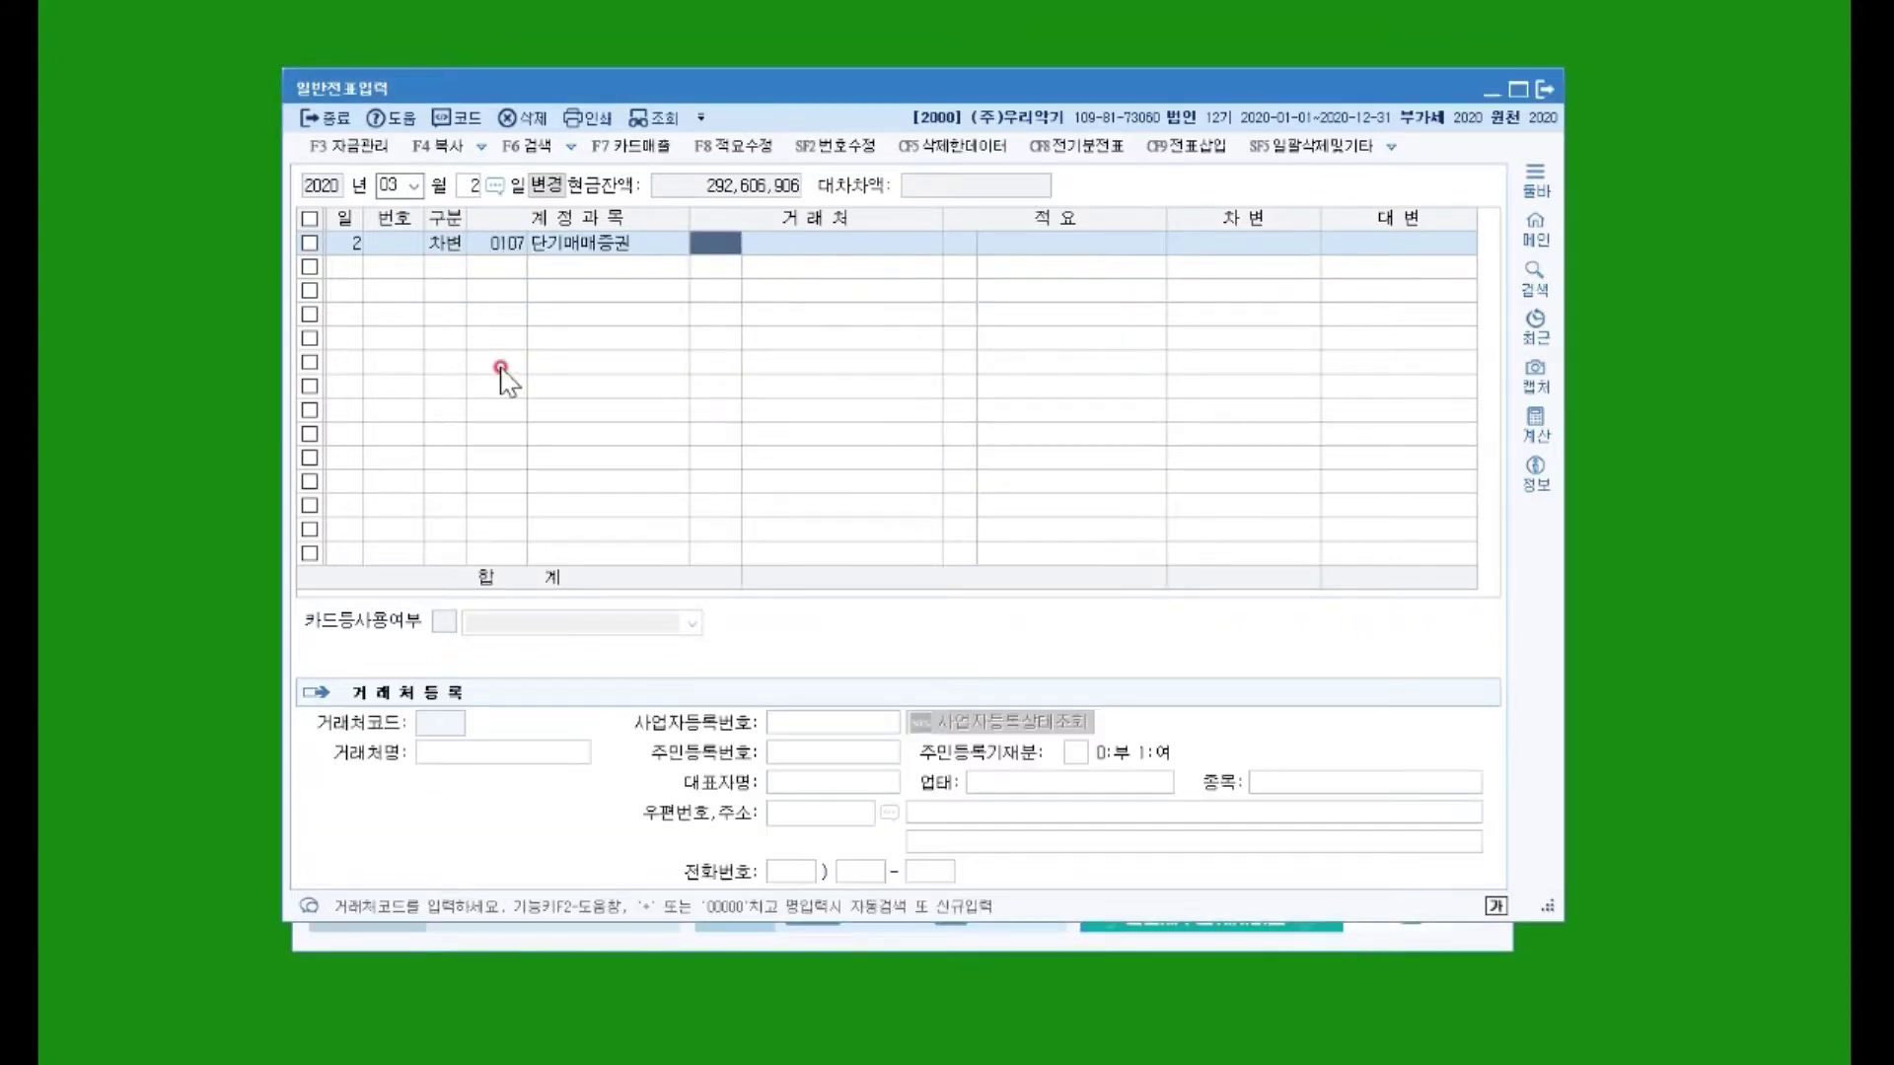
key("Return")
key("Return")
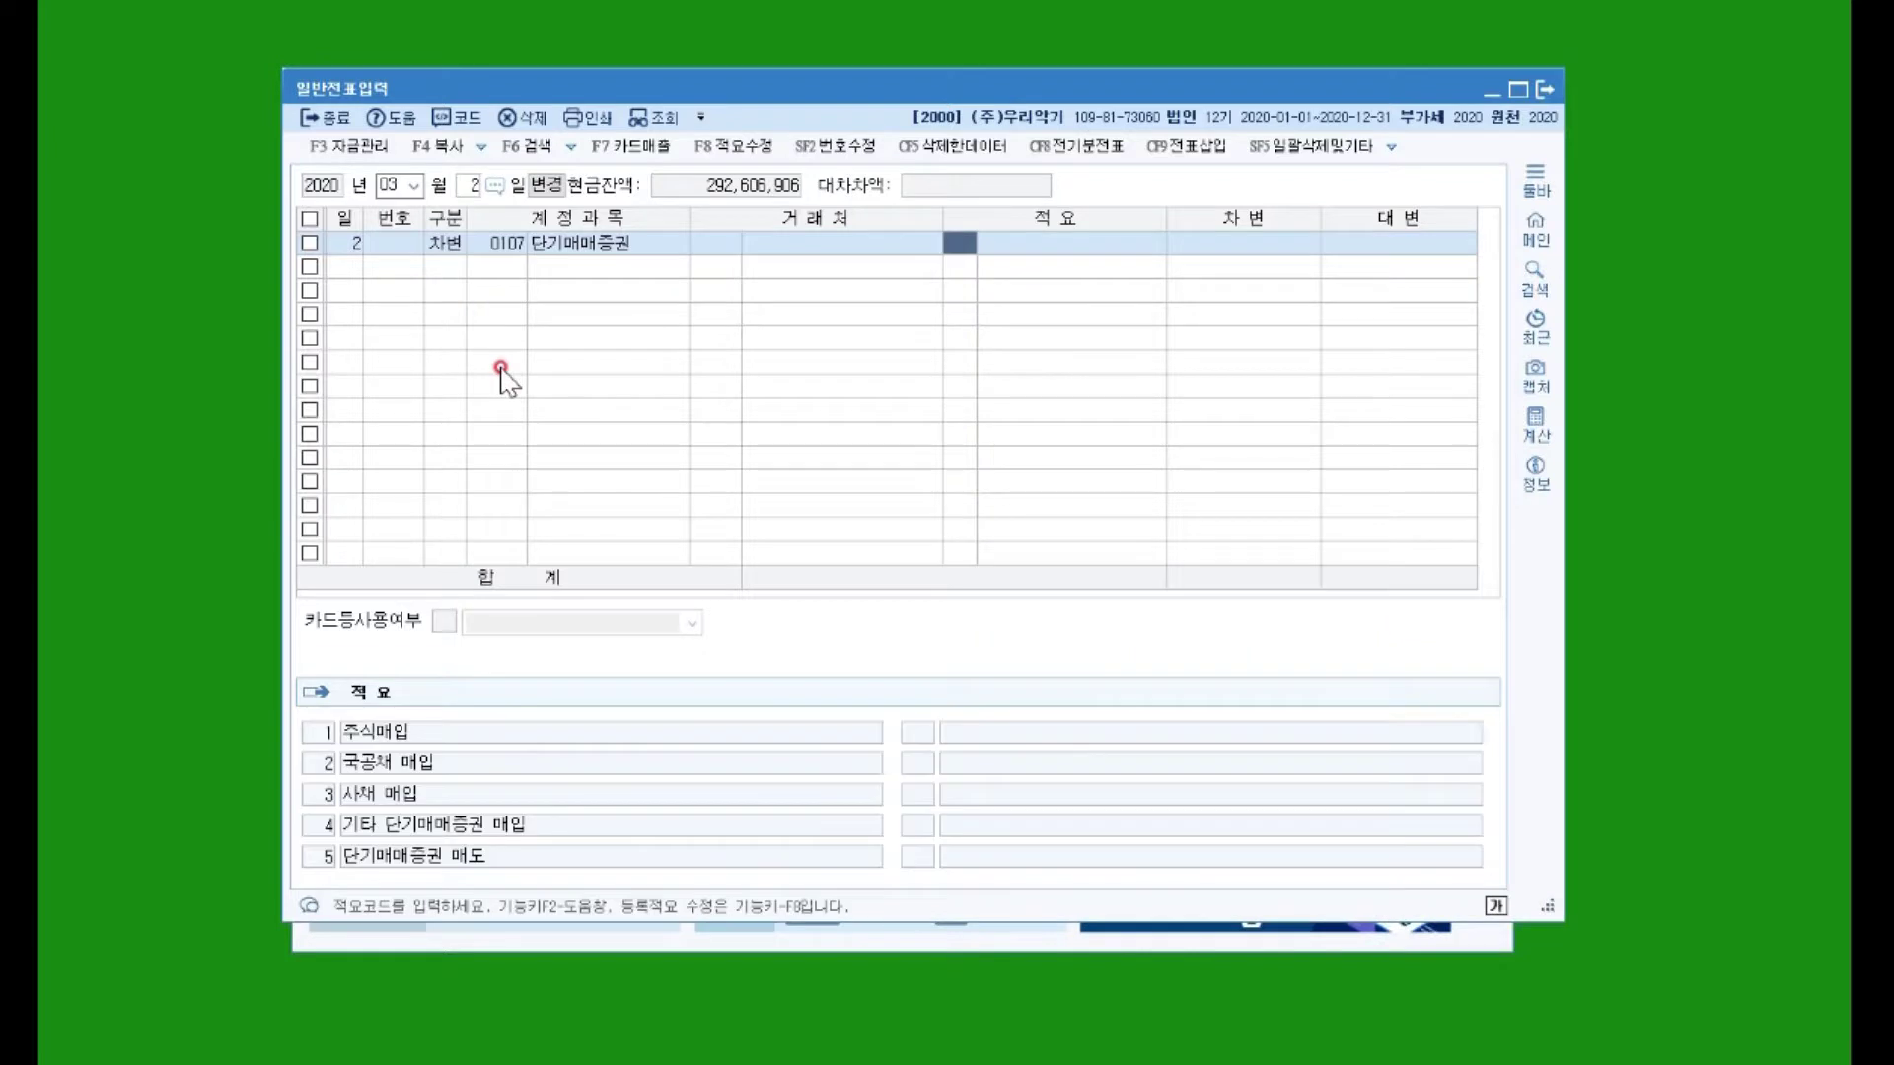
key("Return")
key("Return")
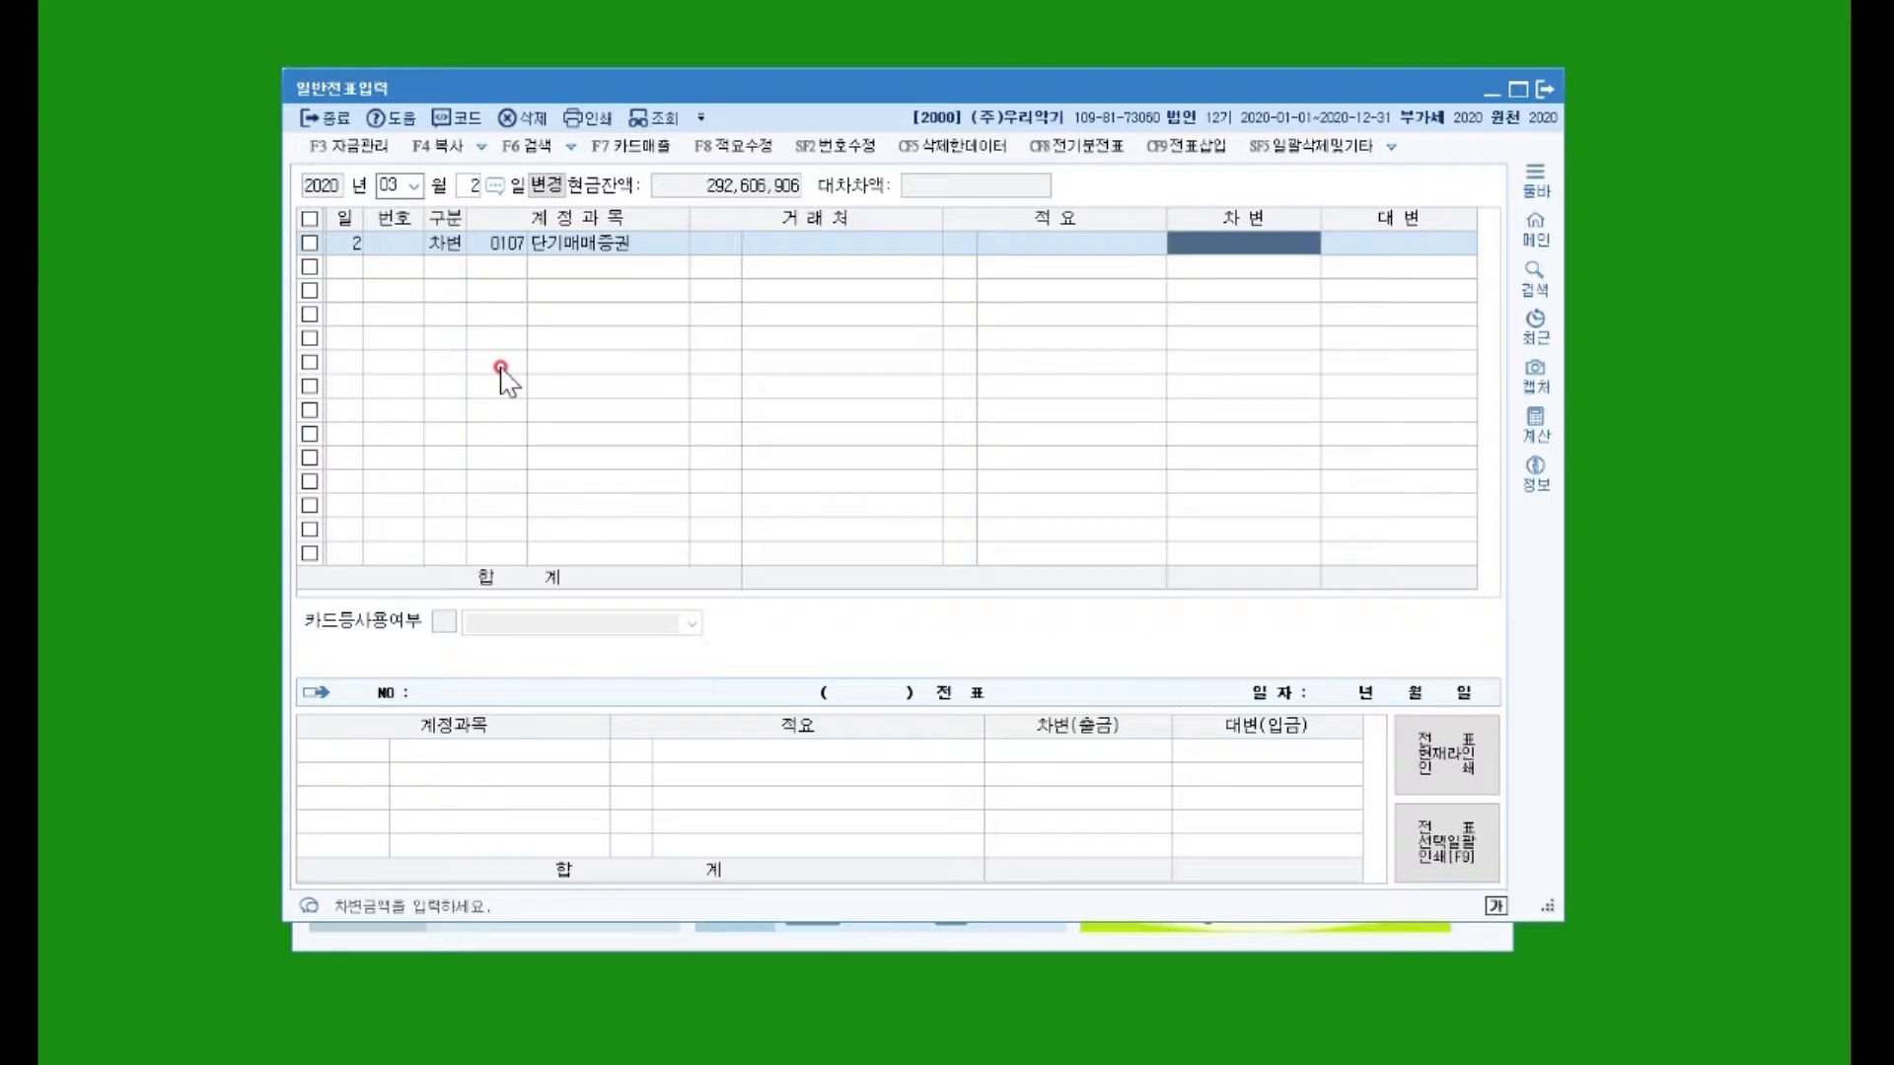
type("9,500,000")
key("Return")
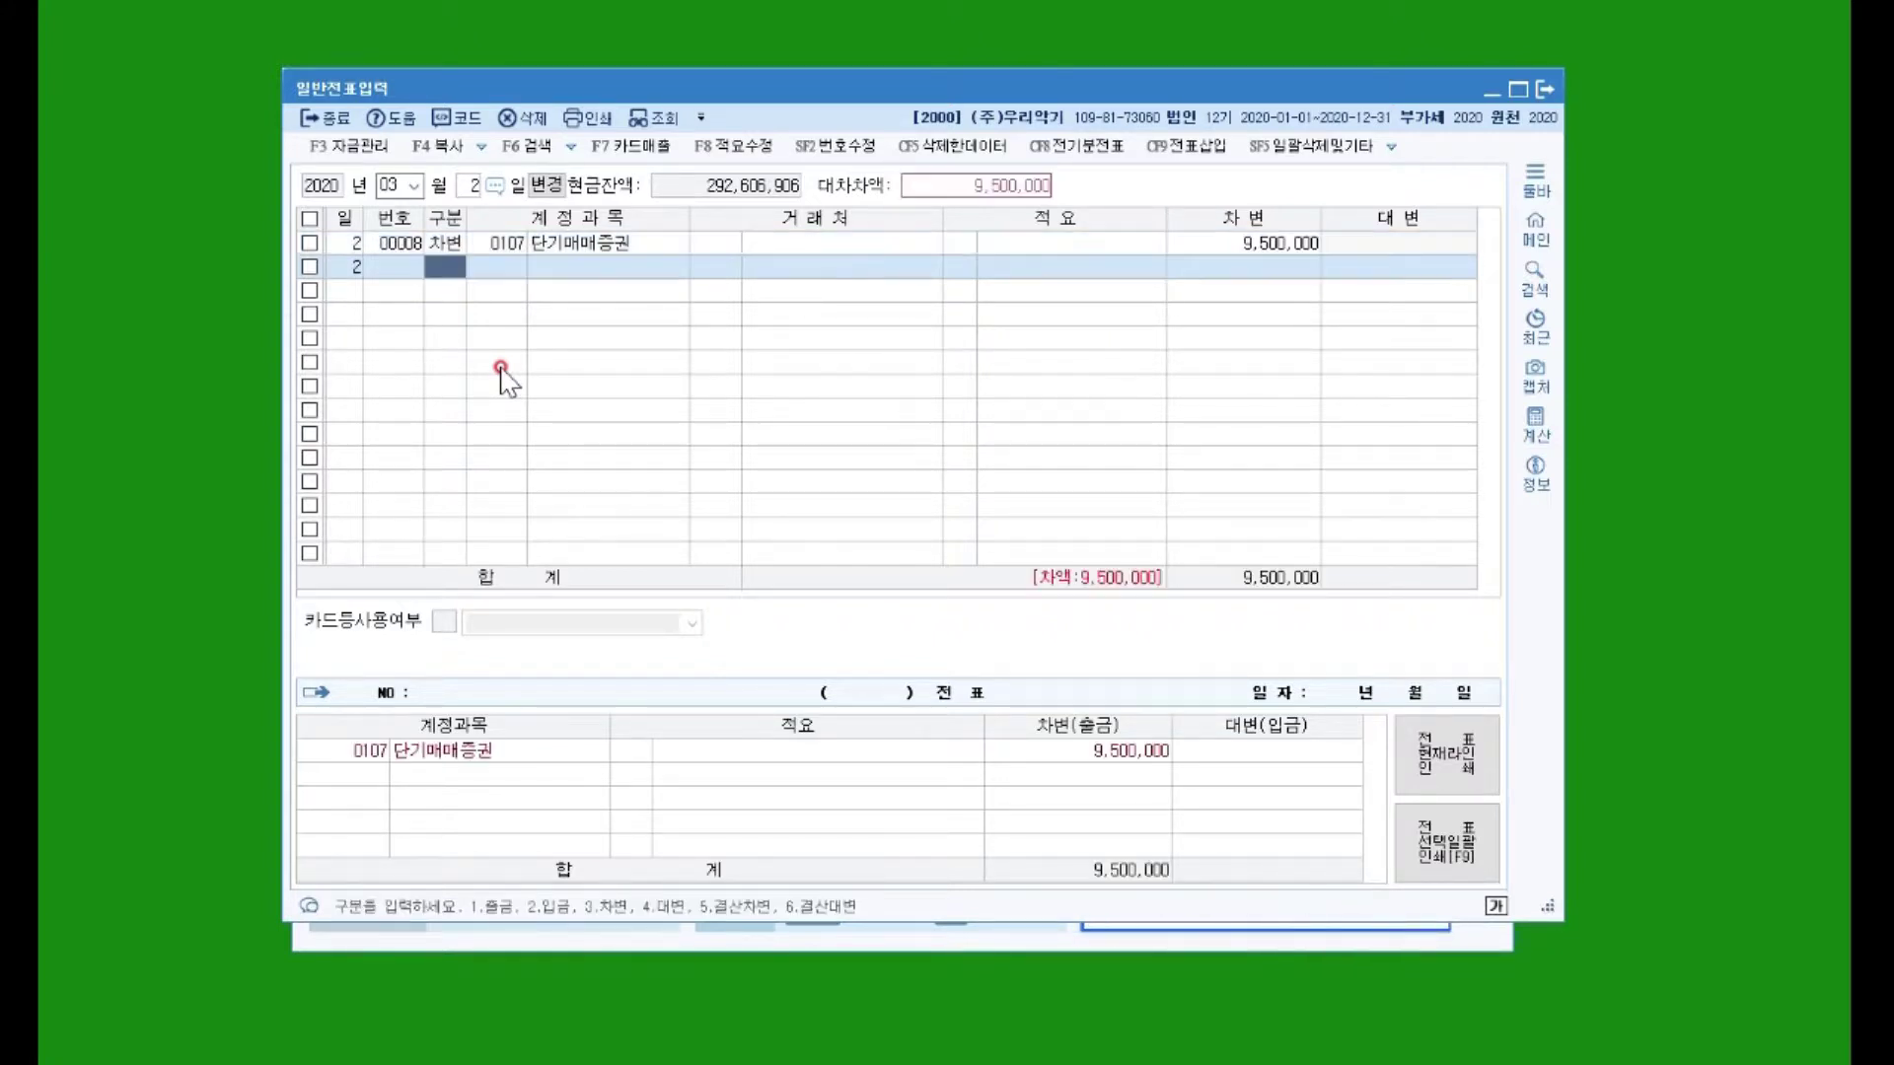
Step: Add the balancing credit line for account 0103 보통예금 with an amount of 9,570,000
type("4보통ㅇ")
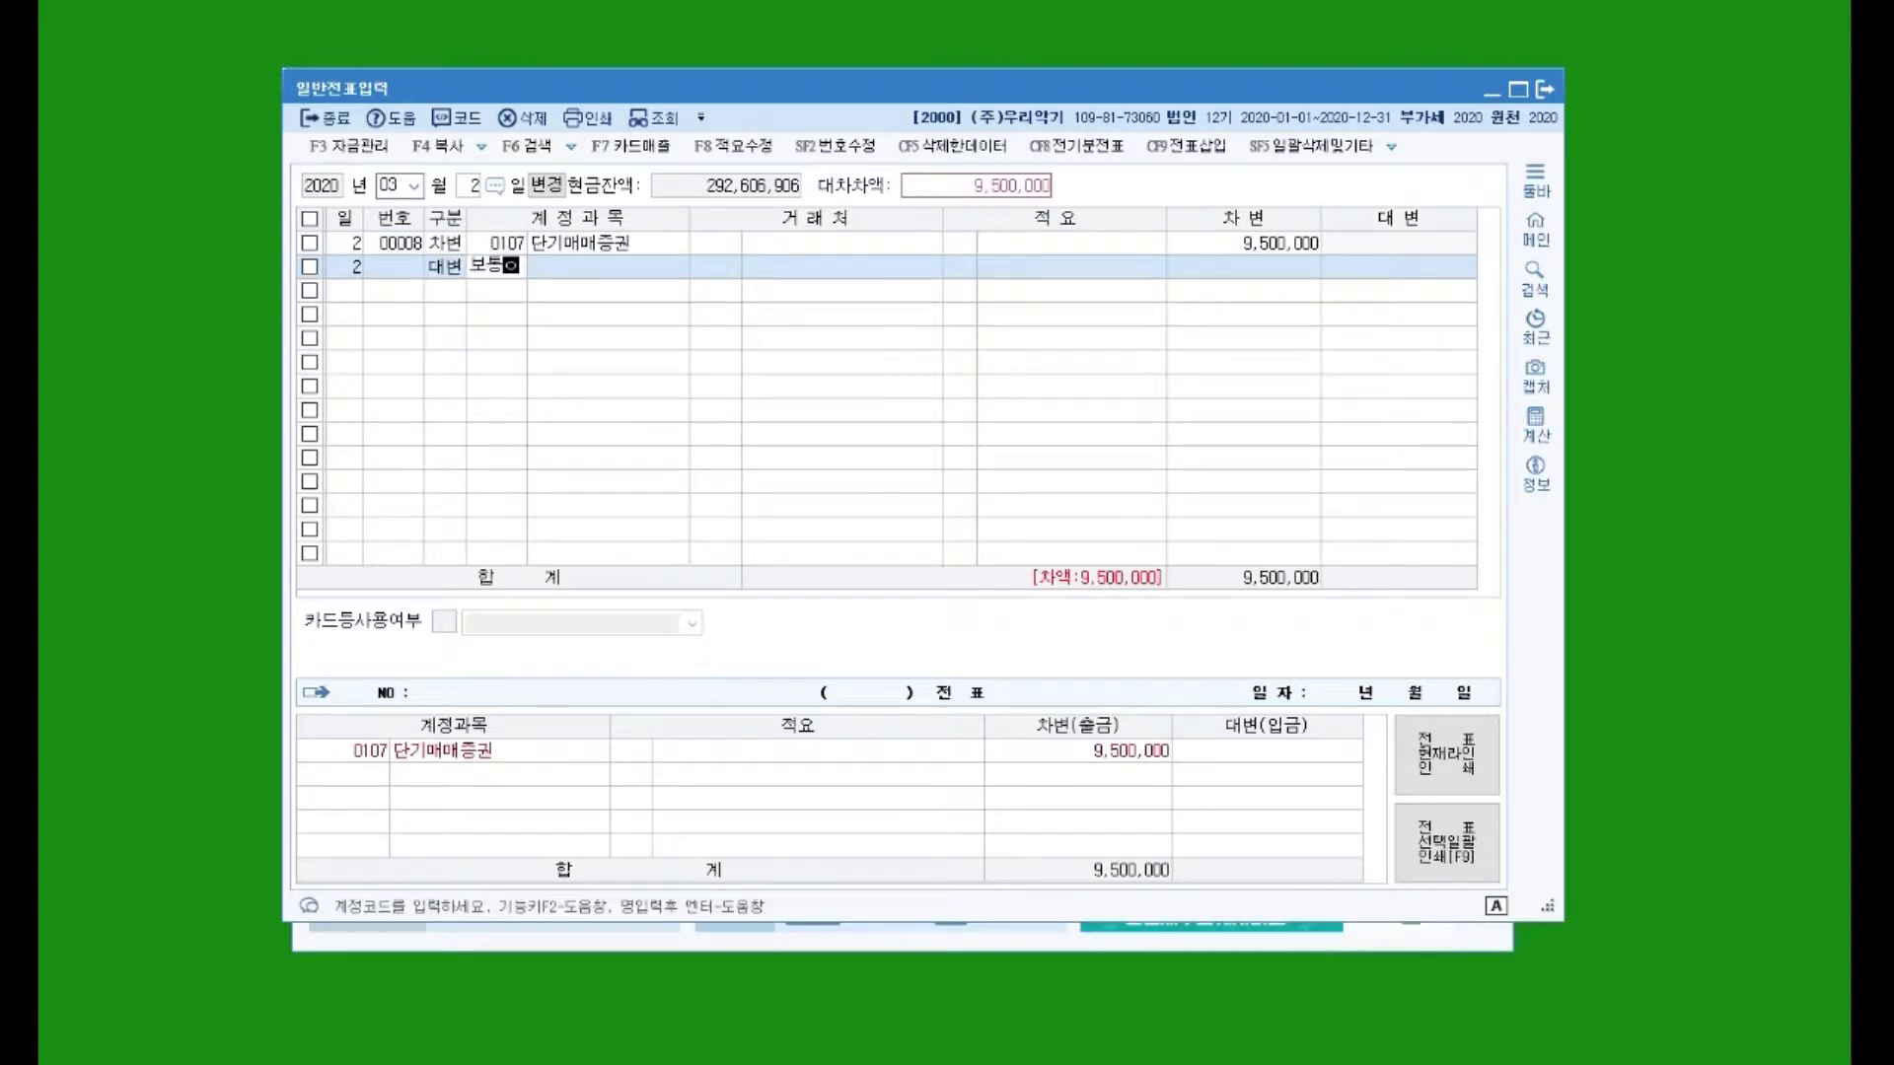
key("Return")
key("Return")
key("Return")
key("Return")
key("Return")
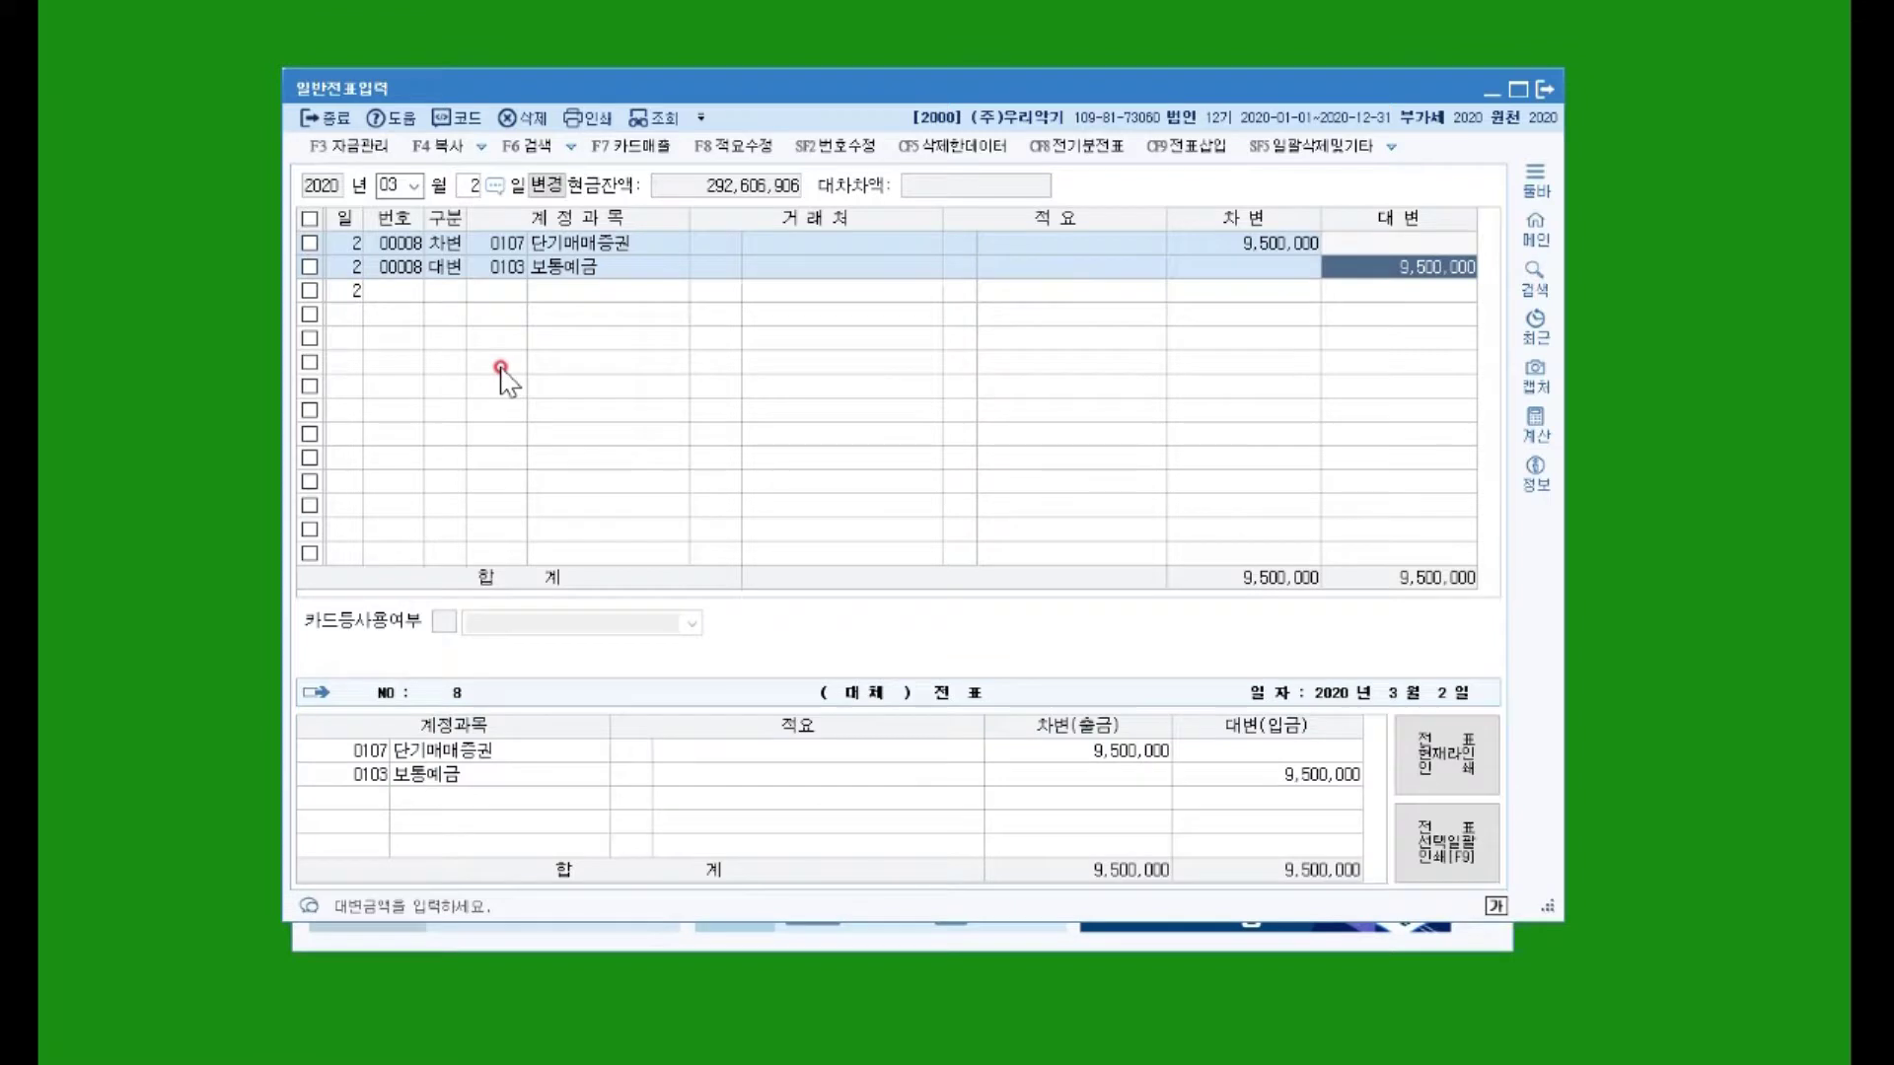
type("9,570")
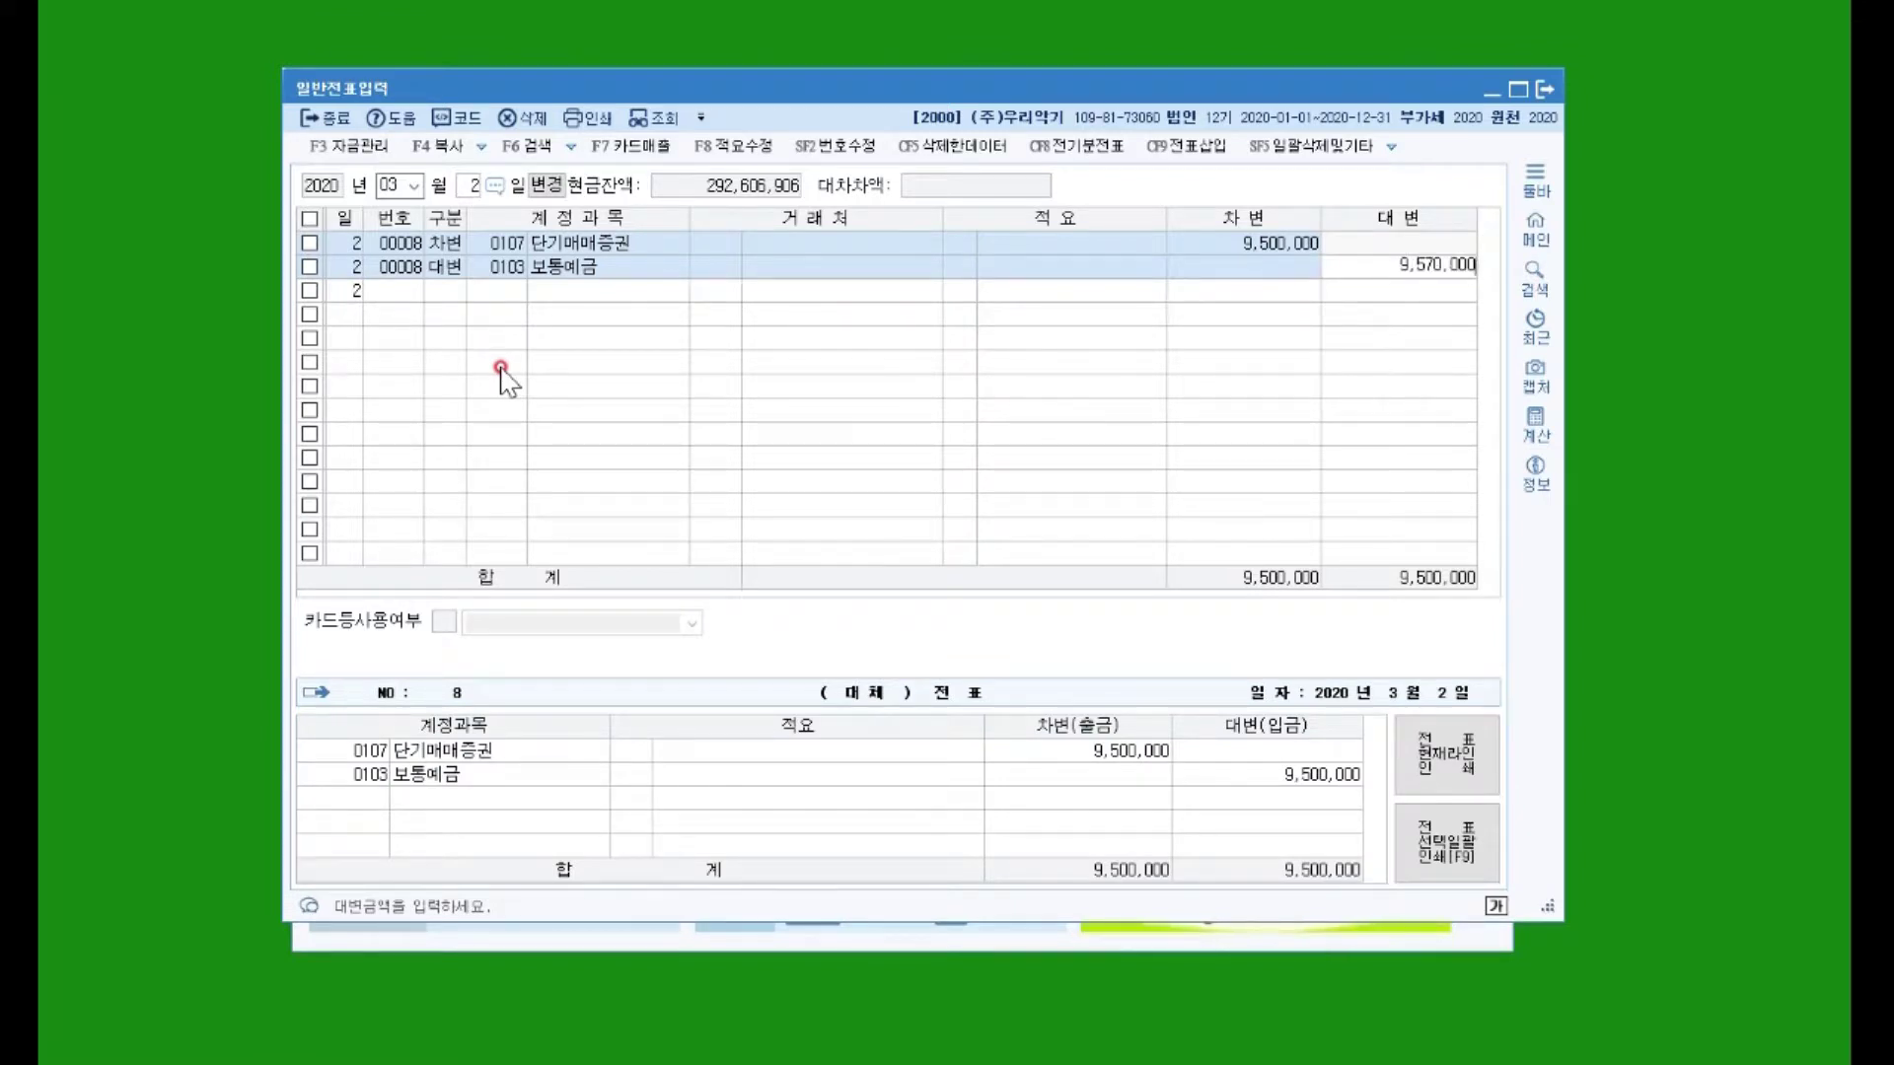
key("plus")
key("Return")
Step: Add a debit line for the non-operating fee account 0984 수수료비용 with an amount of 70,000
type("3")
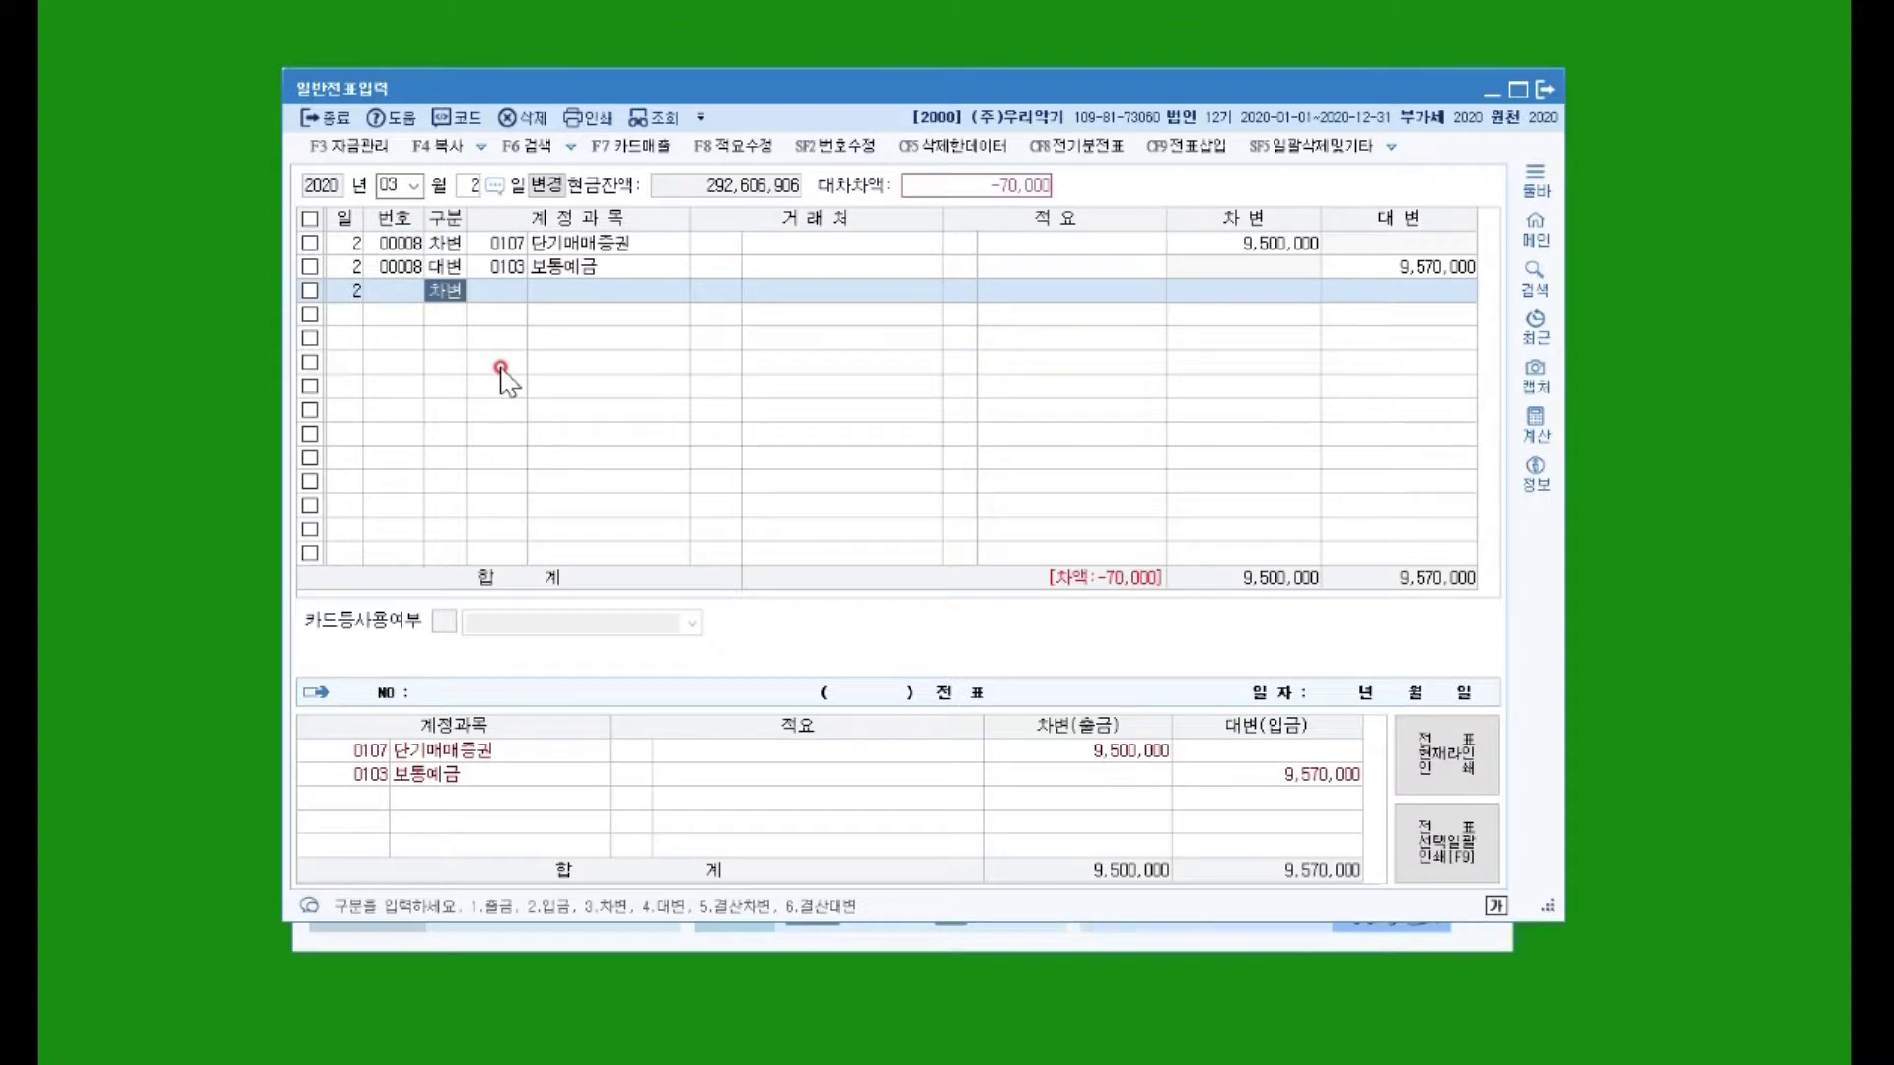
key("Return")
type("수수료")
key("Return")
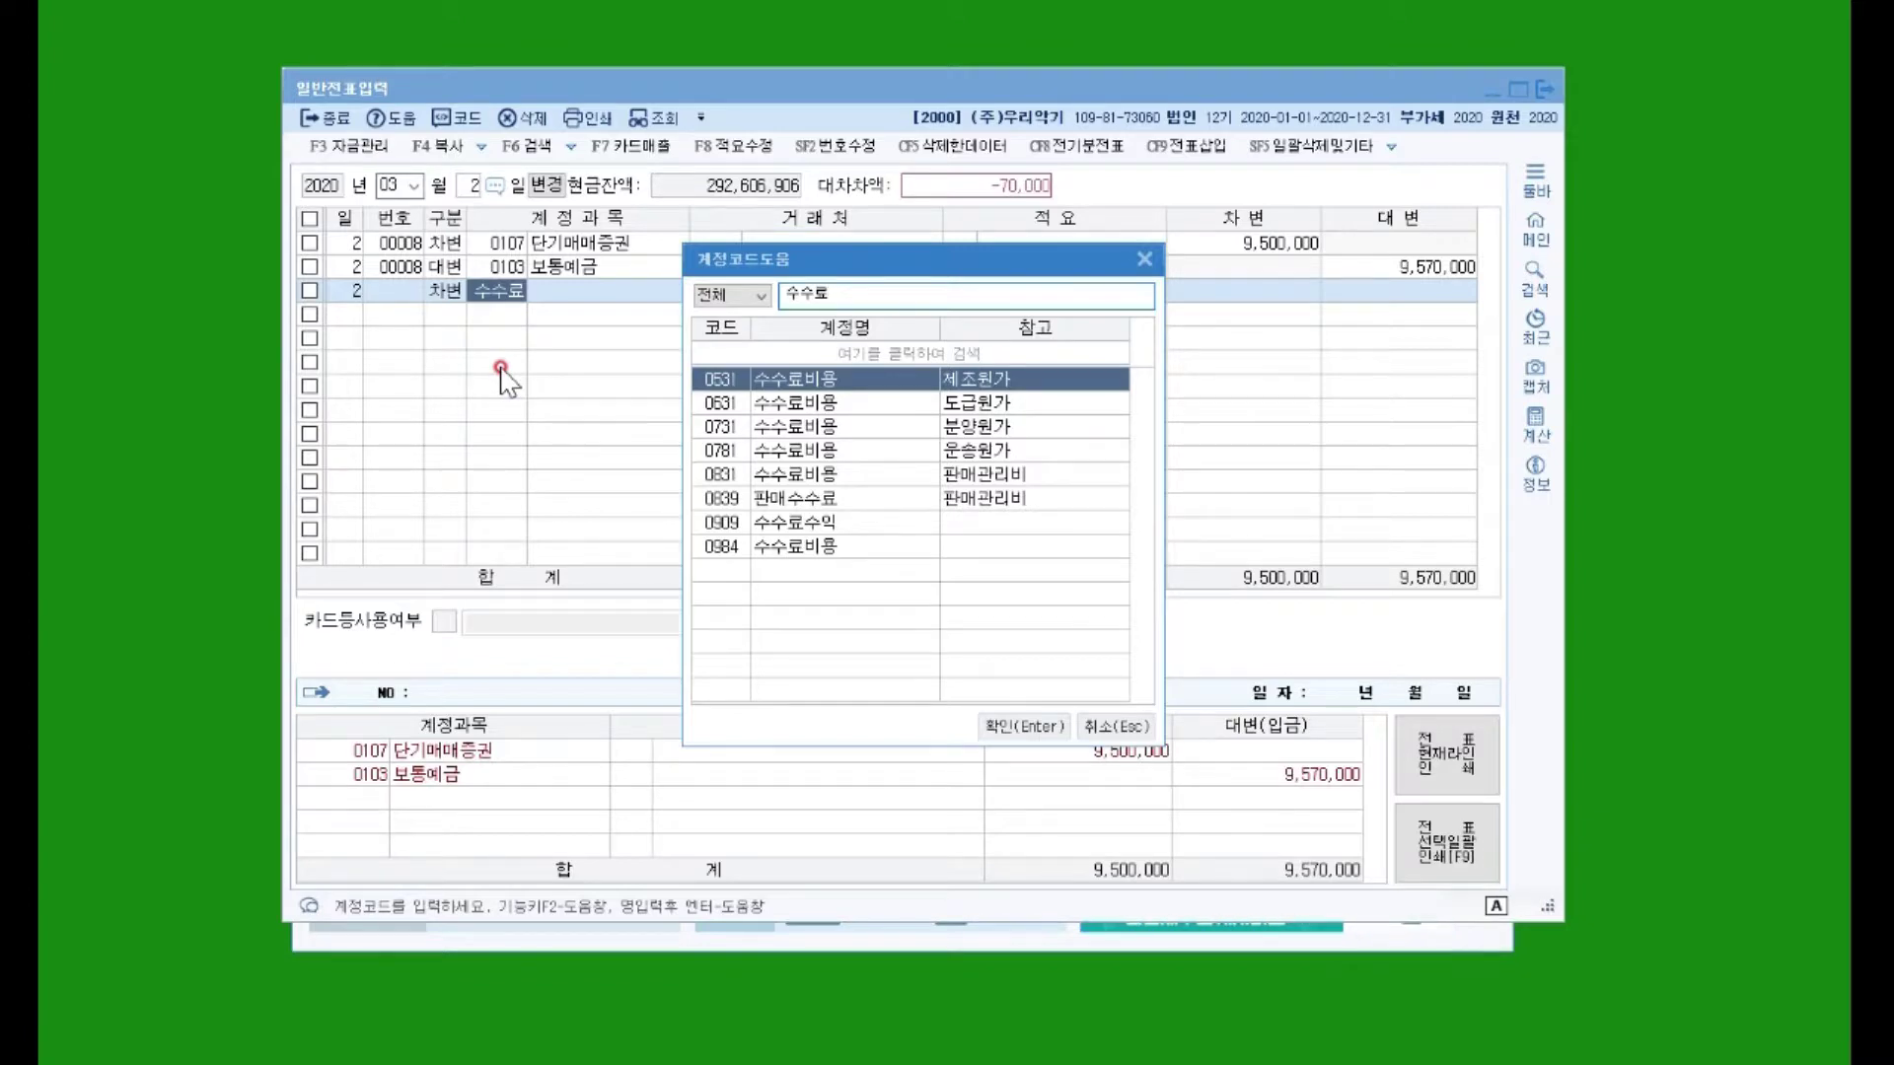
key("Down")
key("Down")
key("Down")
key("Down")
key("Down")
key("Down")
key("Down")
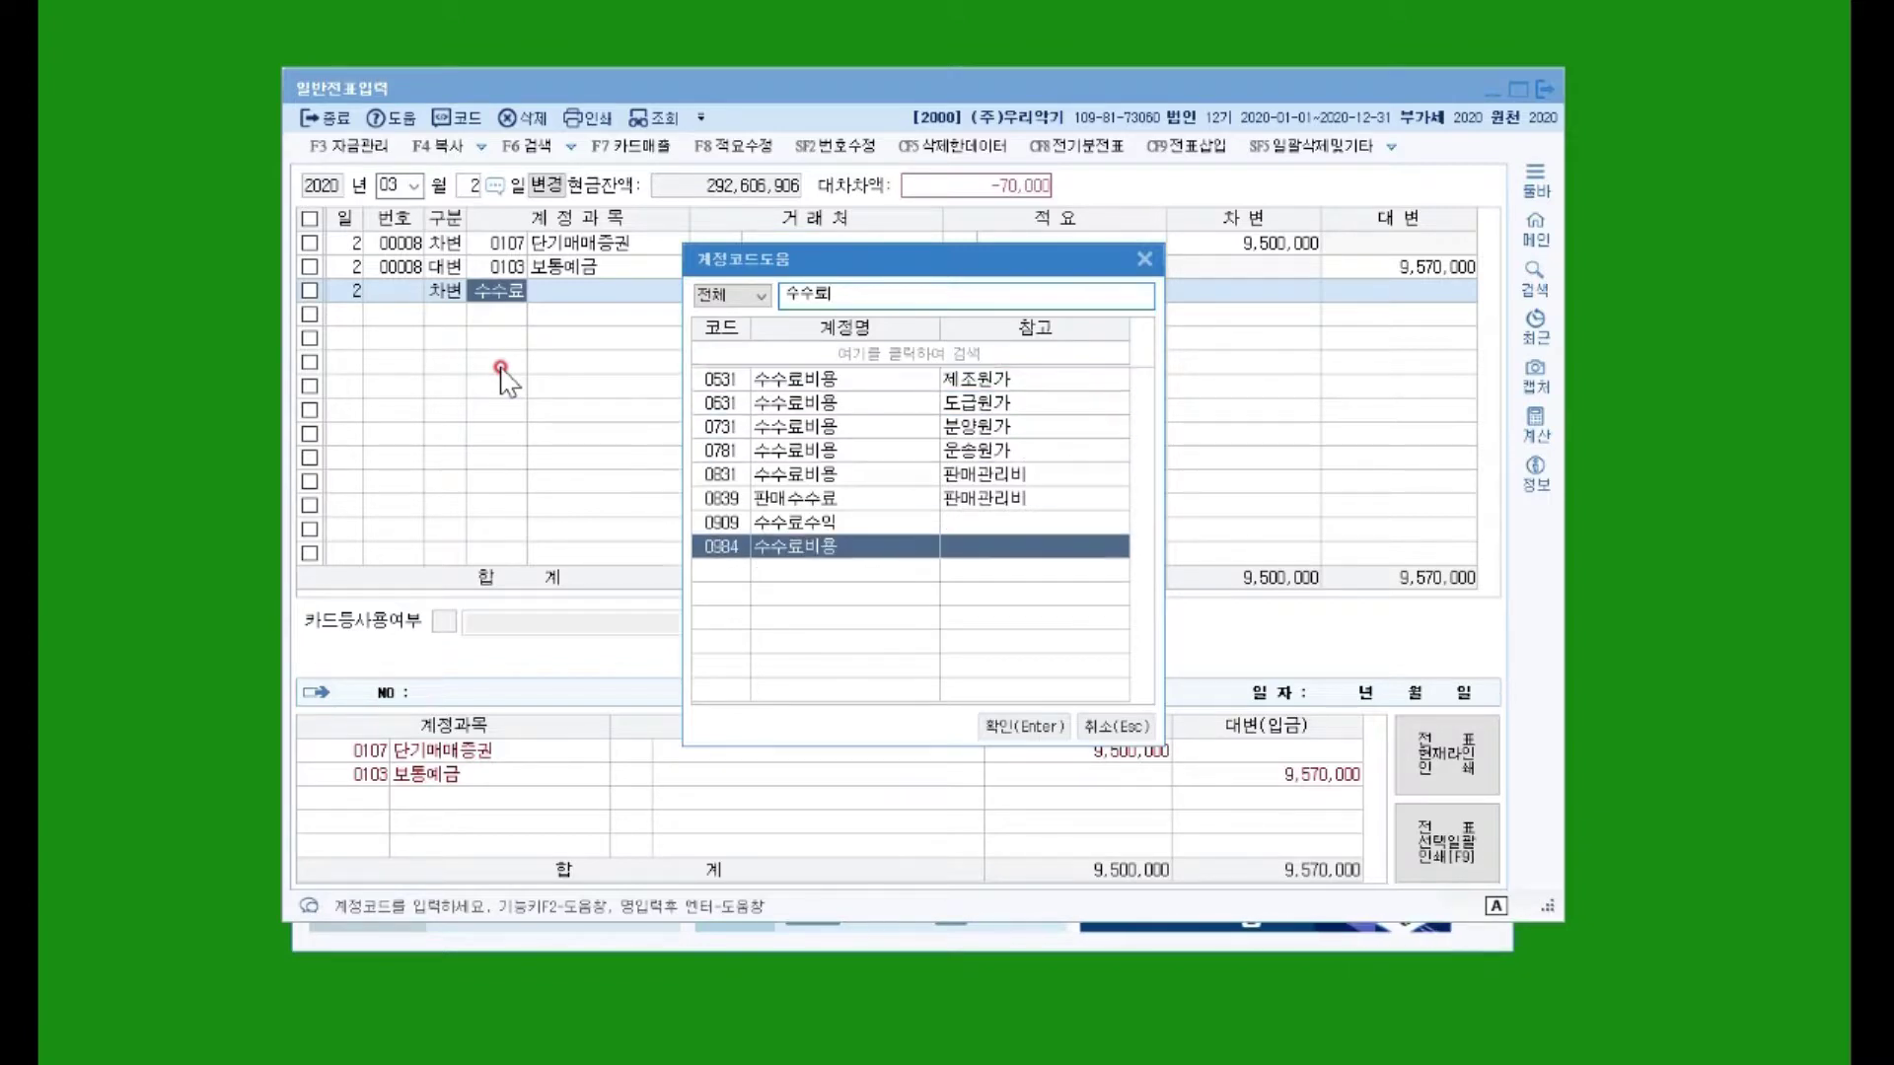
key("Return")
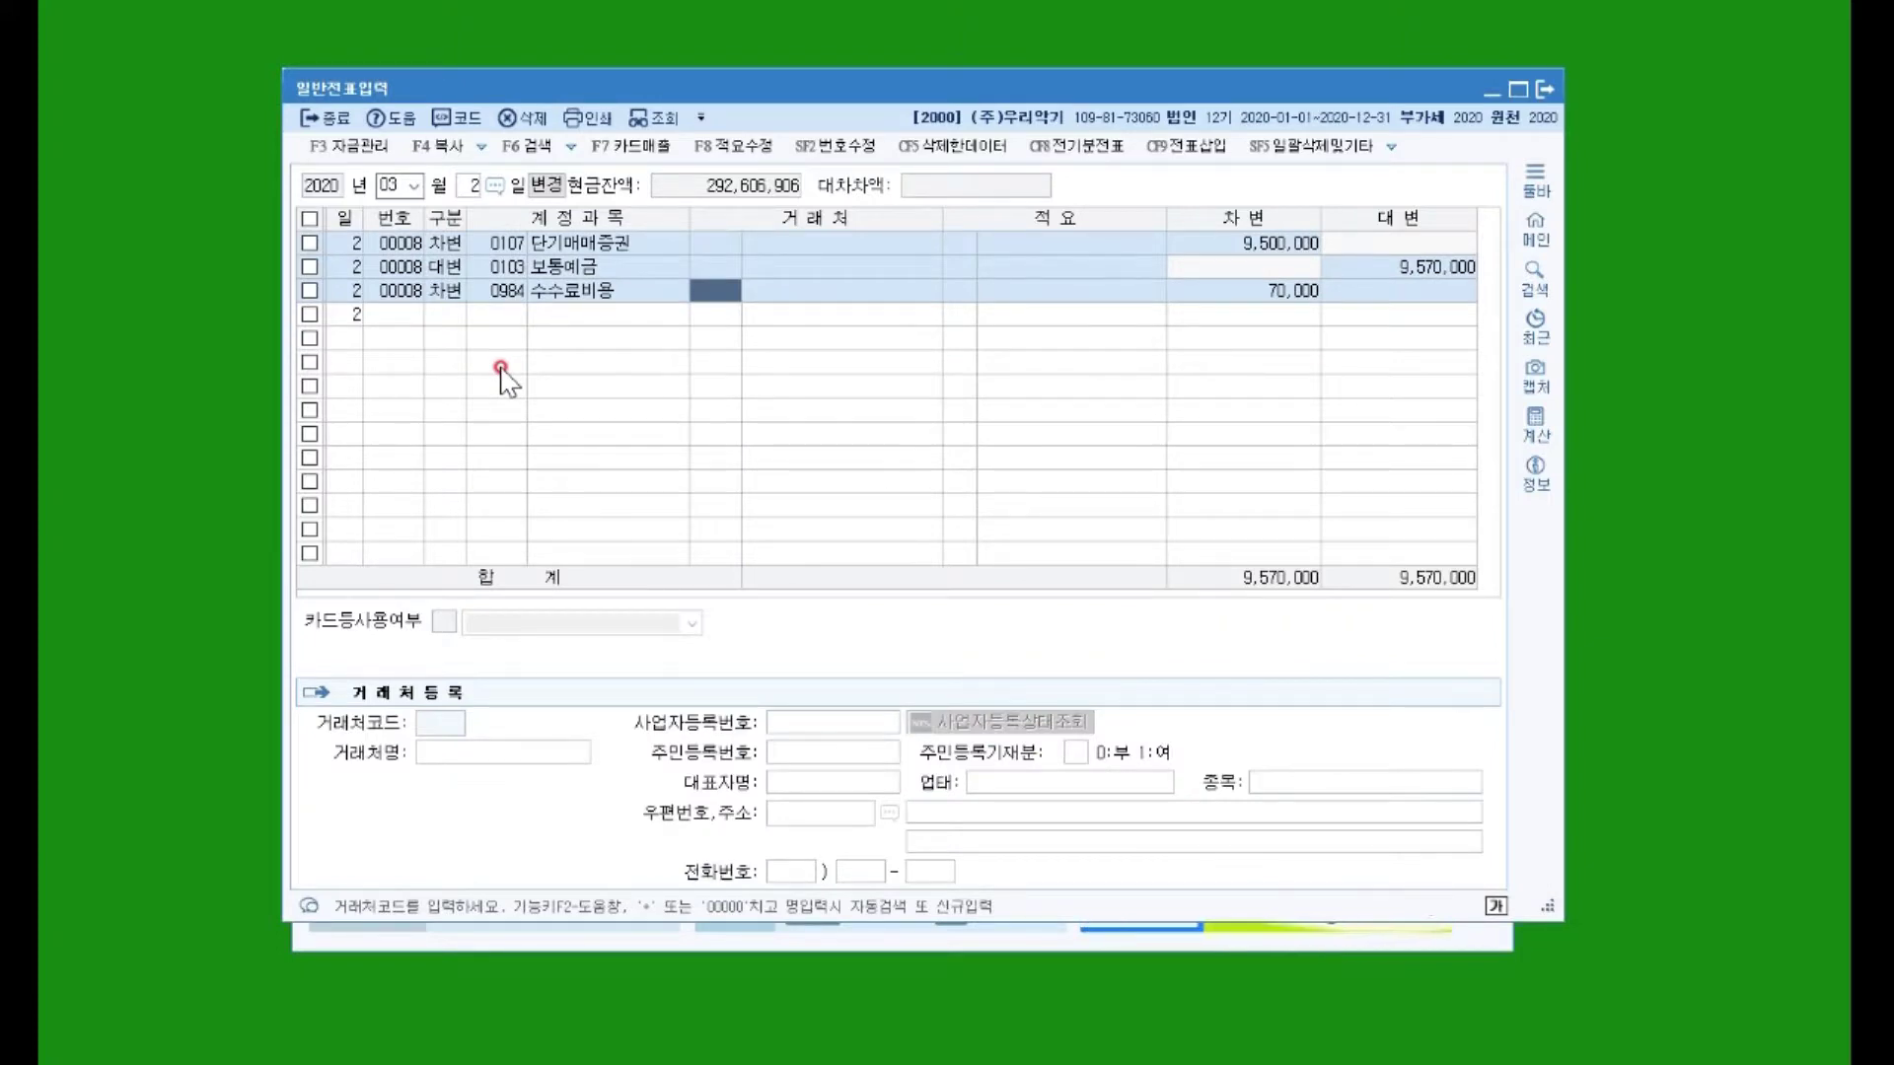
key("Return")
key("Return")
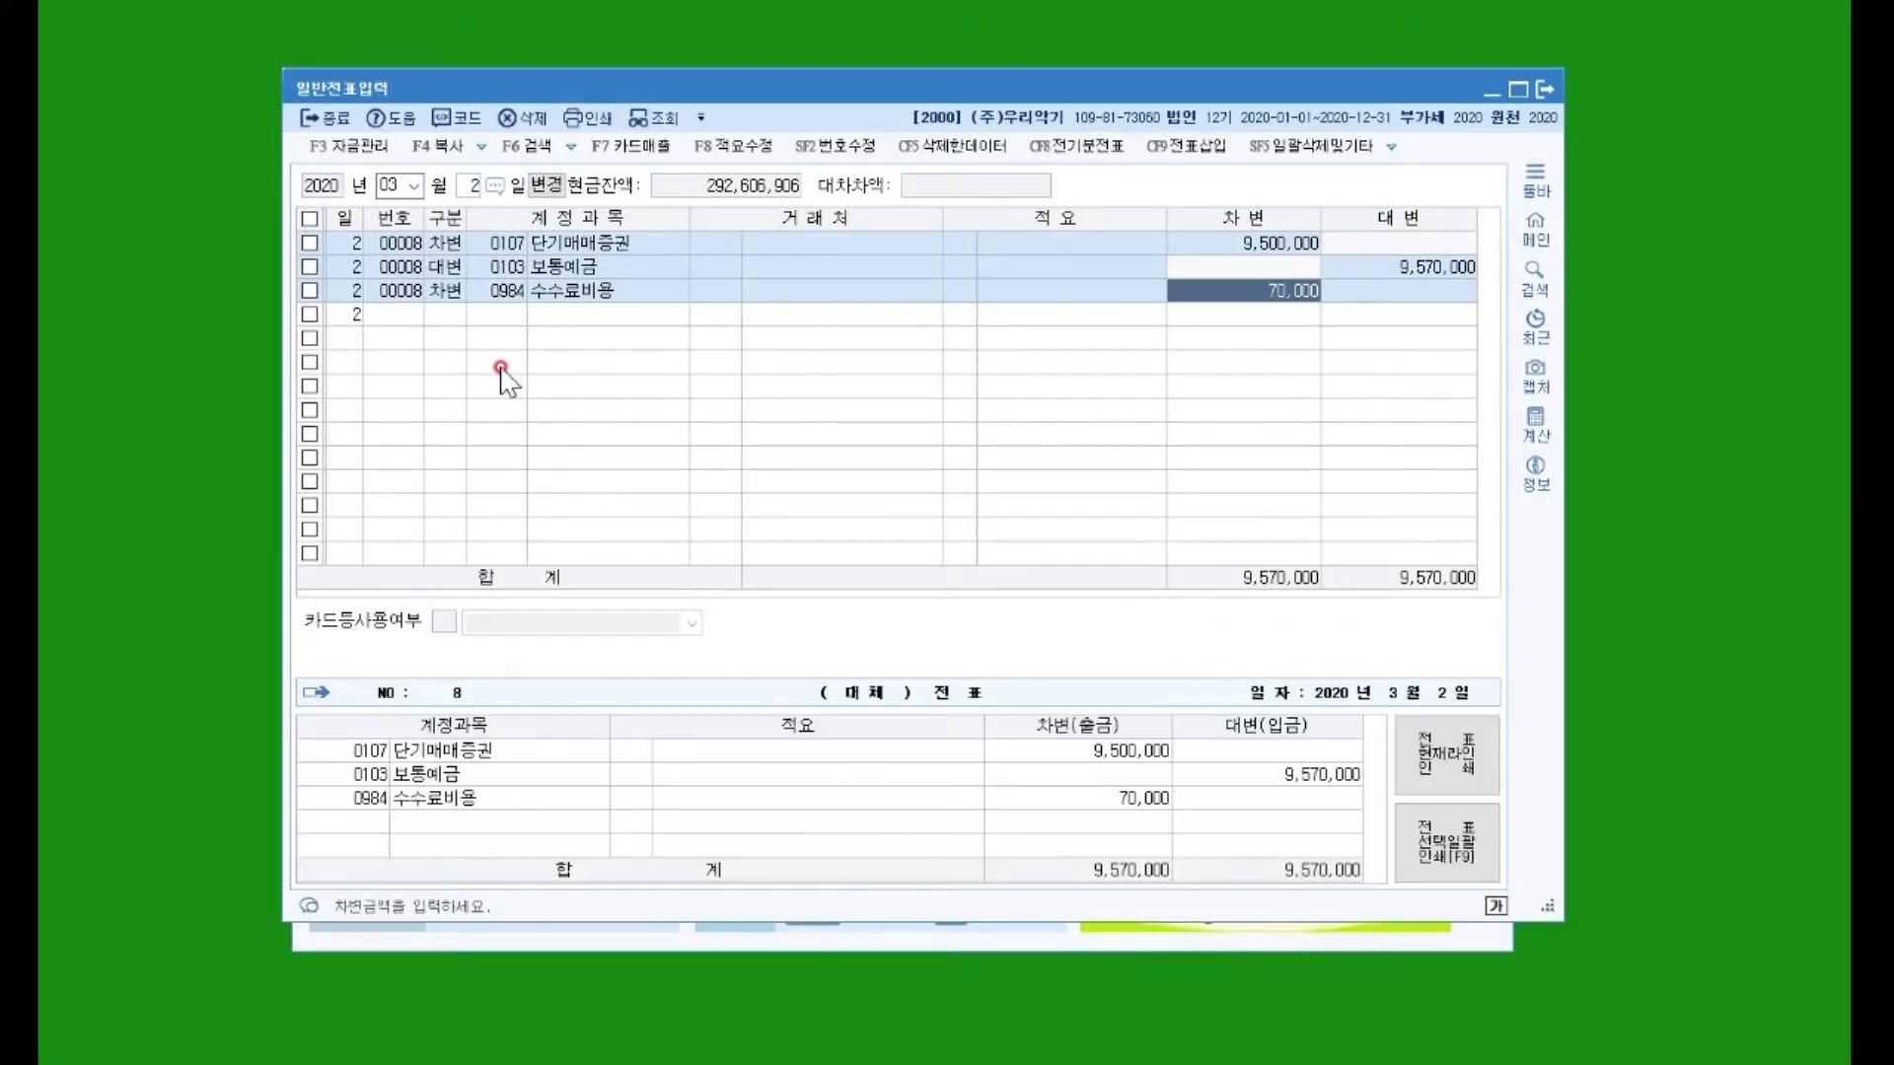
key("Return")
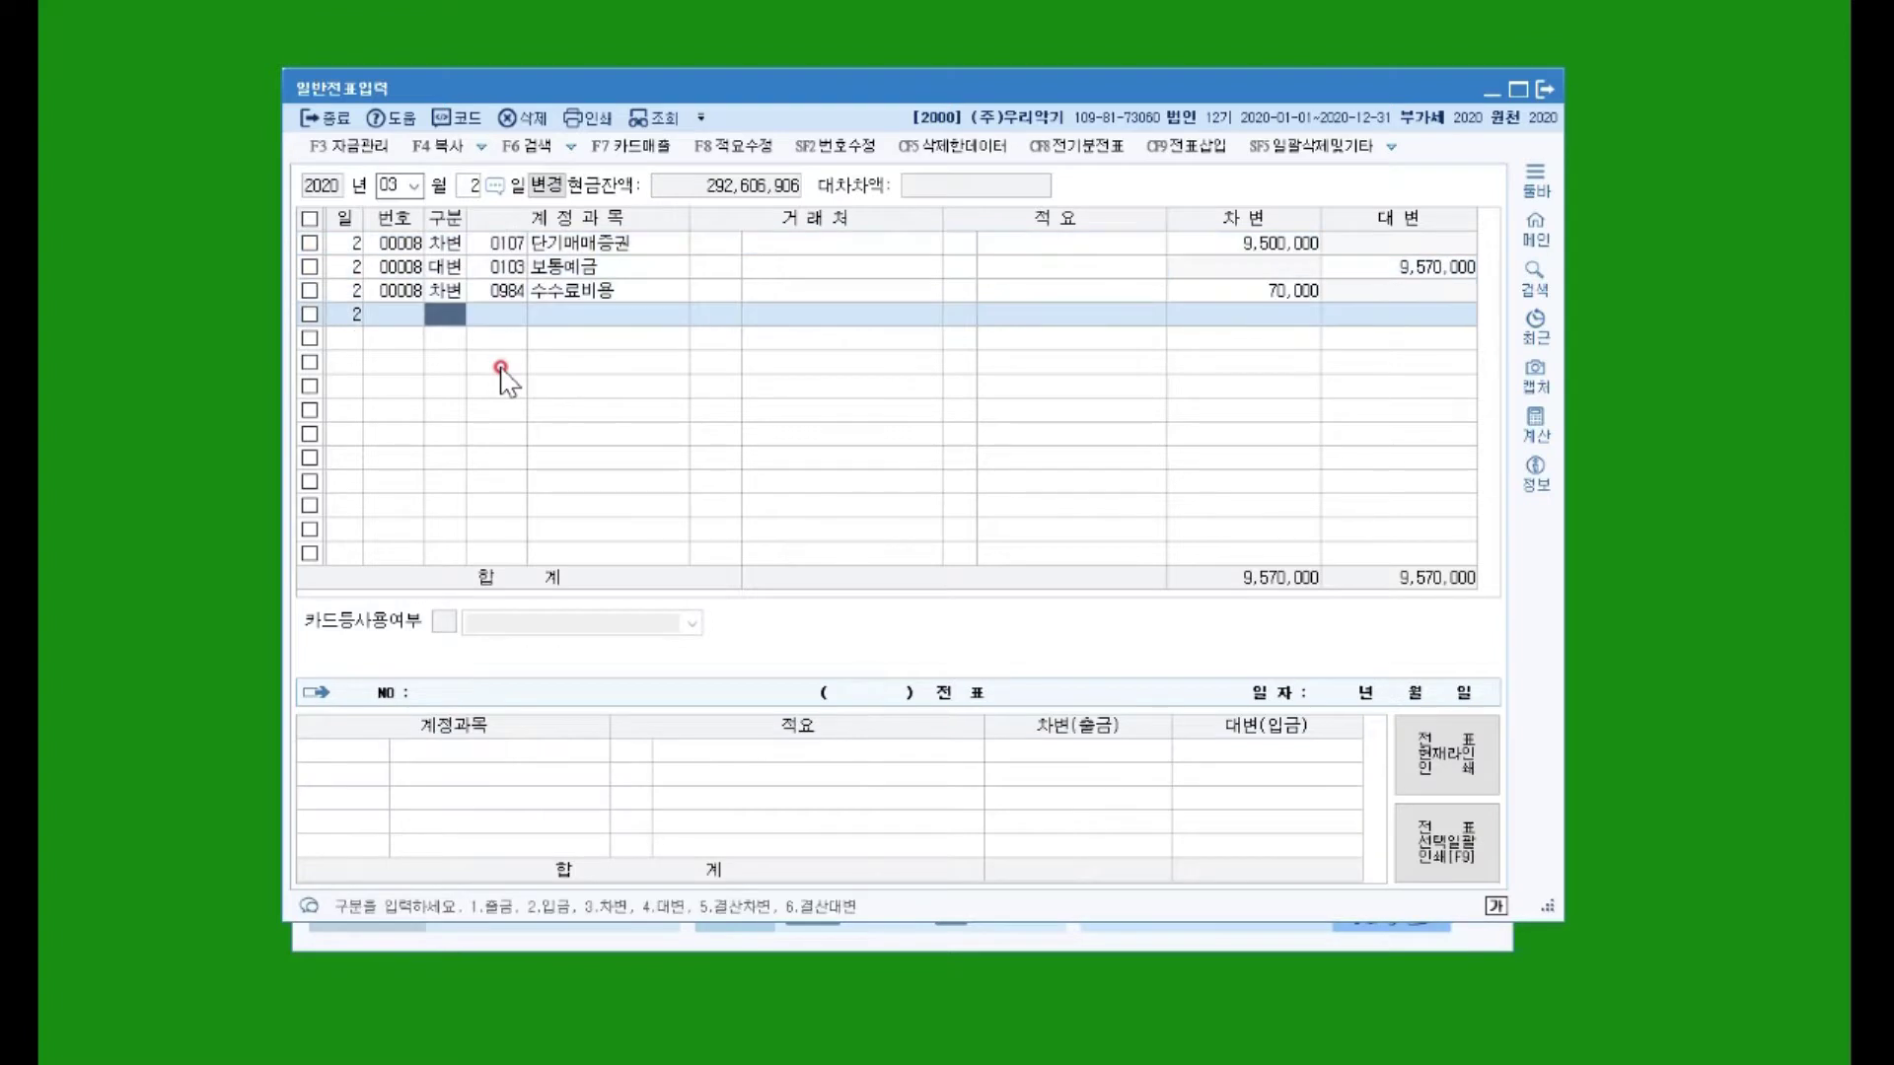
Step: On the 단기매매증권 line, enter 기흥전자(주) as the trading partner and "500주* 19,000원" as the description
left_click(807, 242)
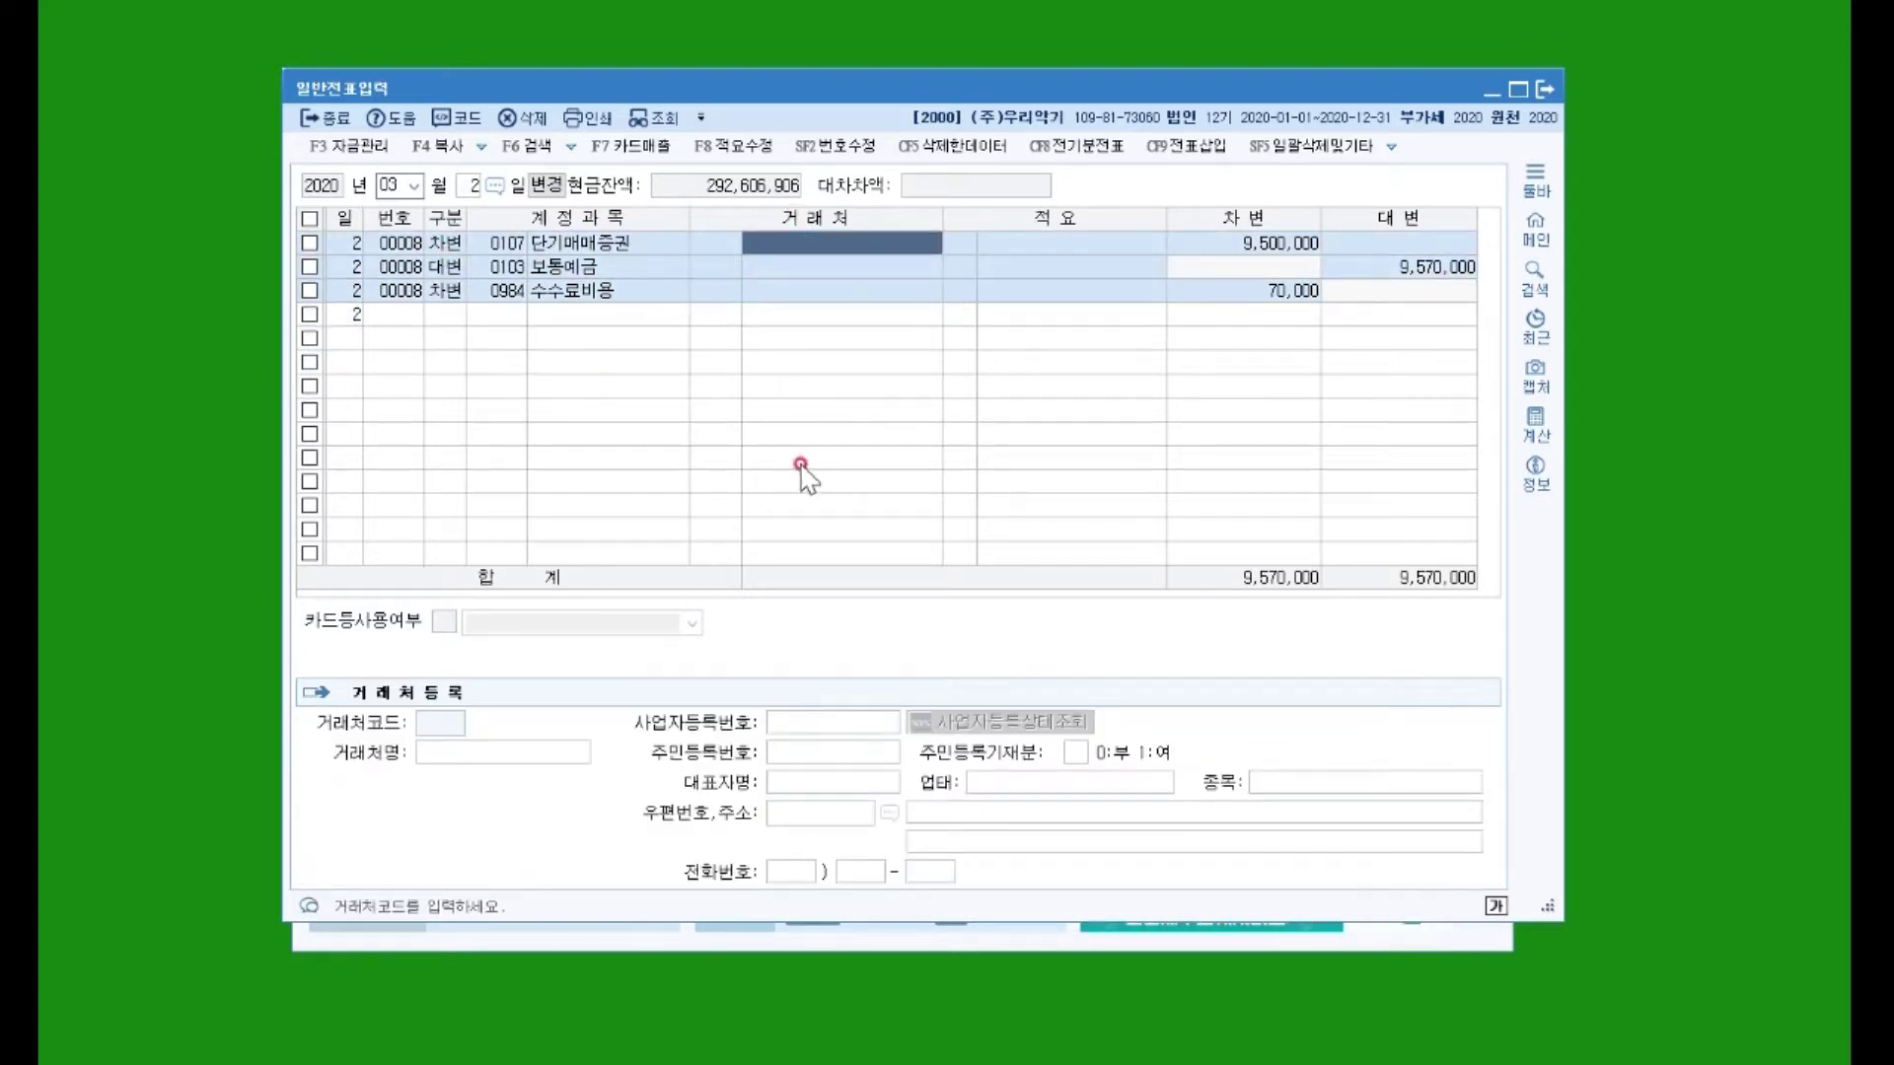
type("기흥")
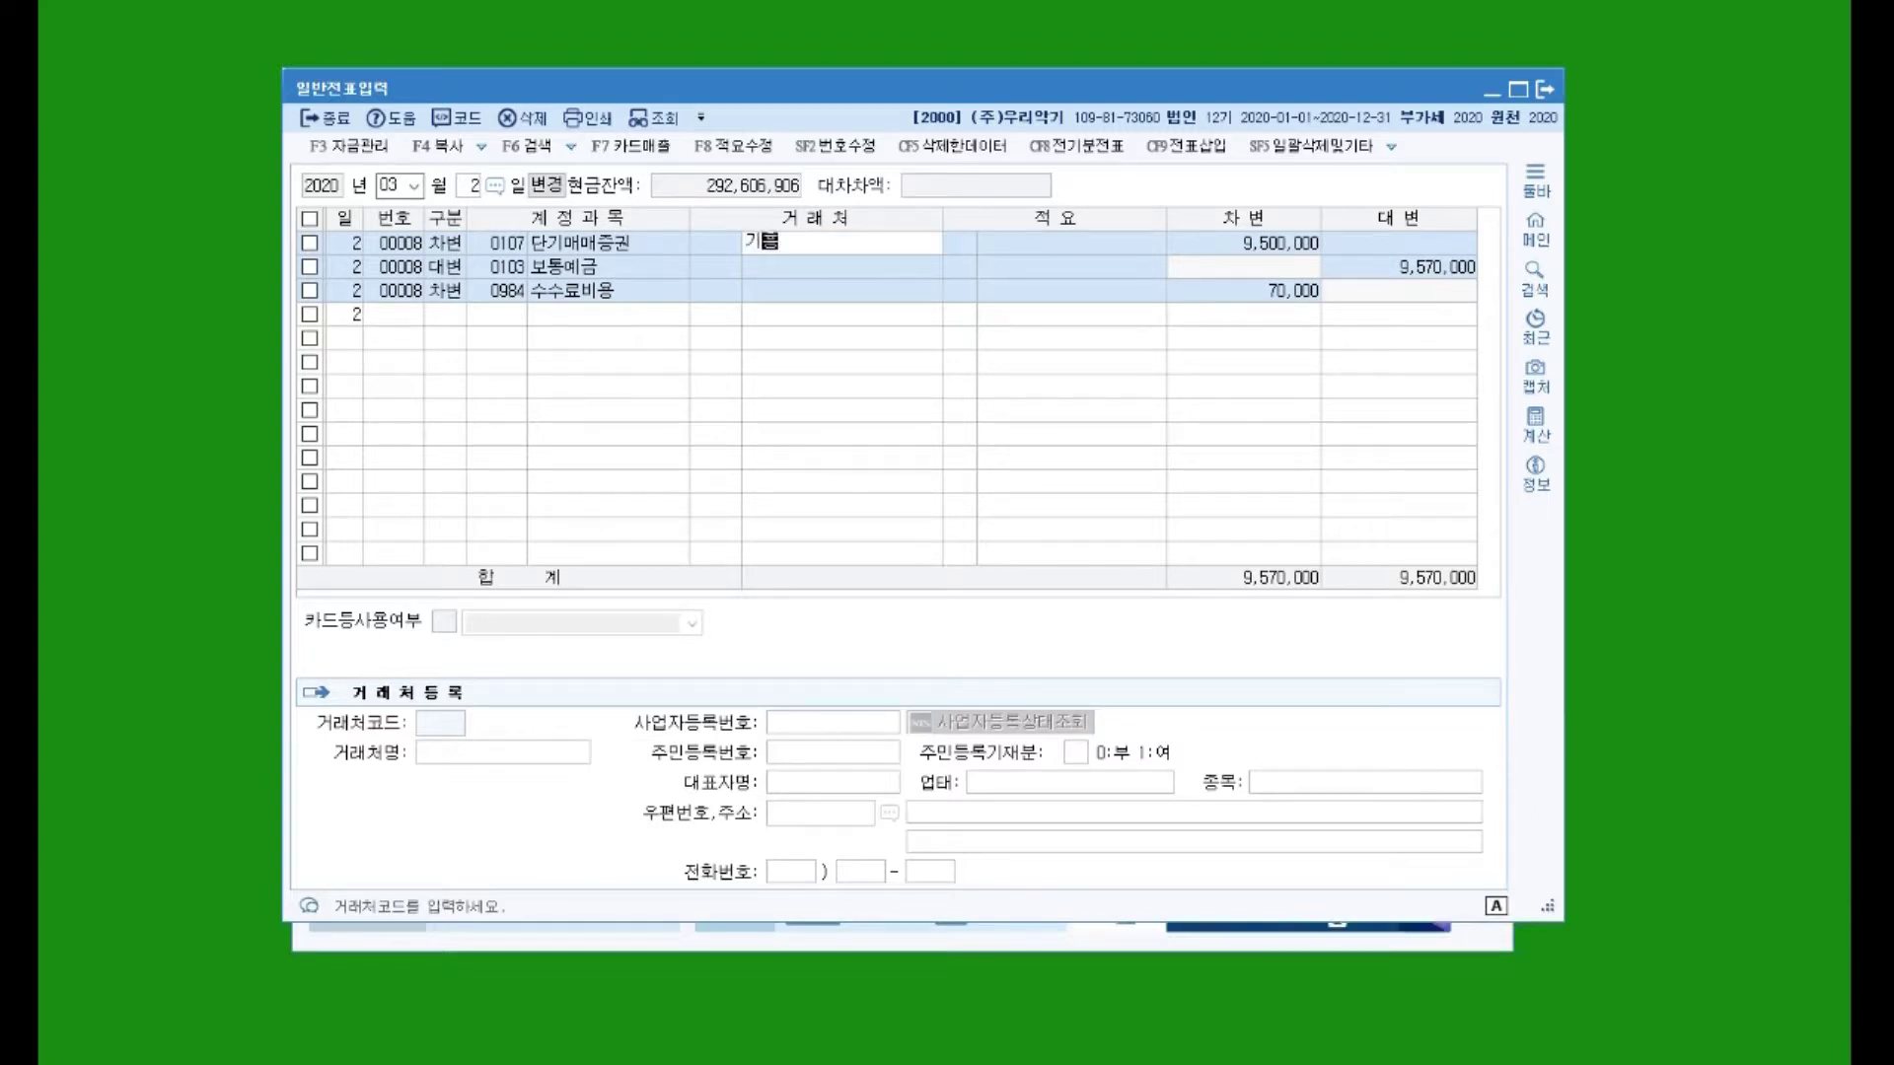
type("전자(주")
key("Return")
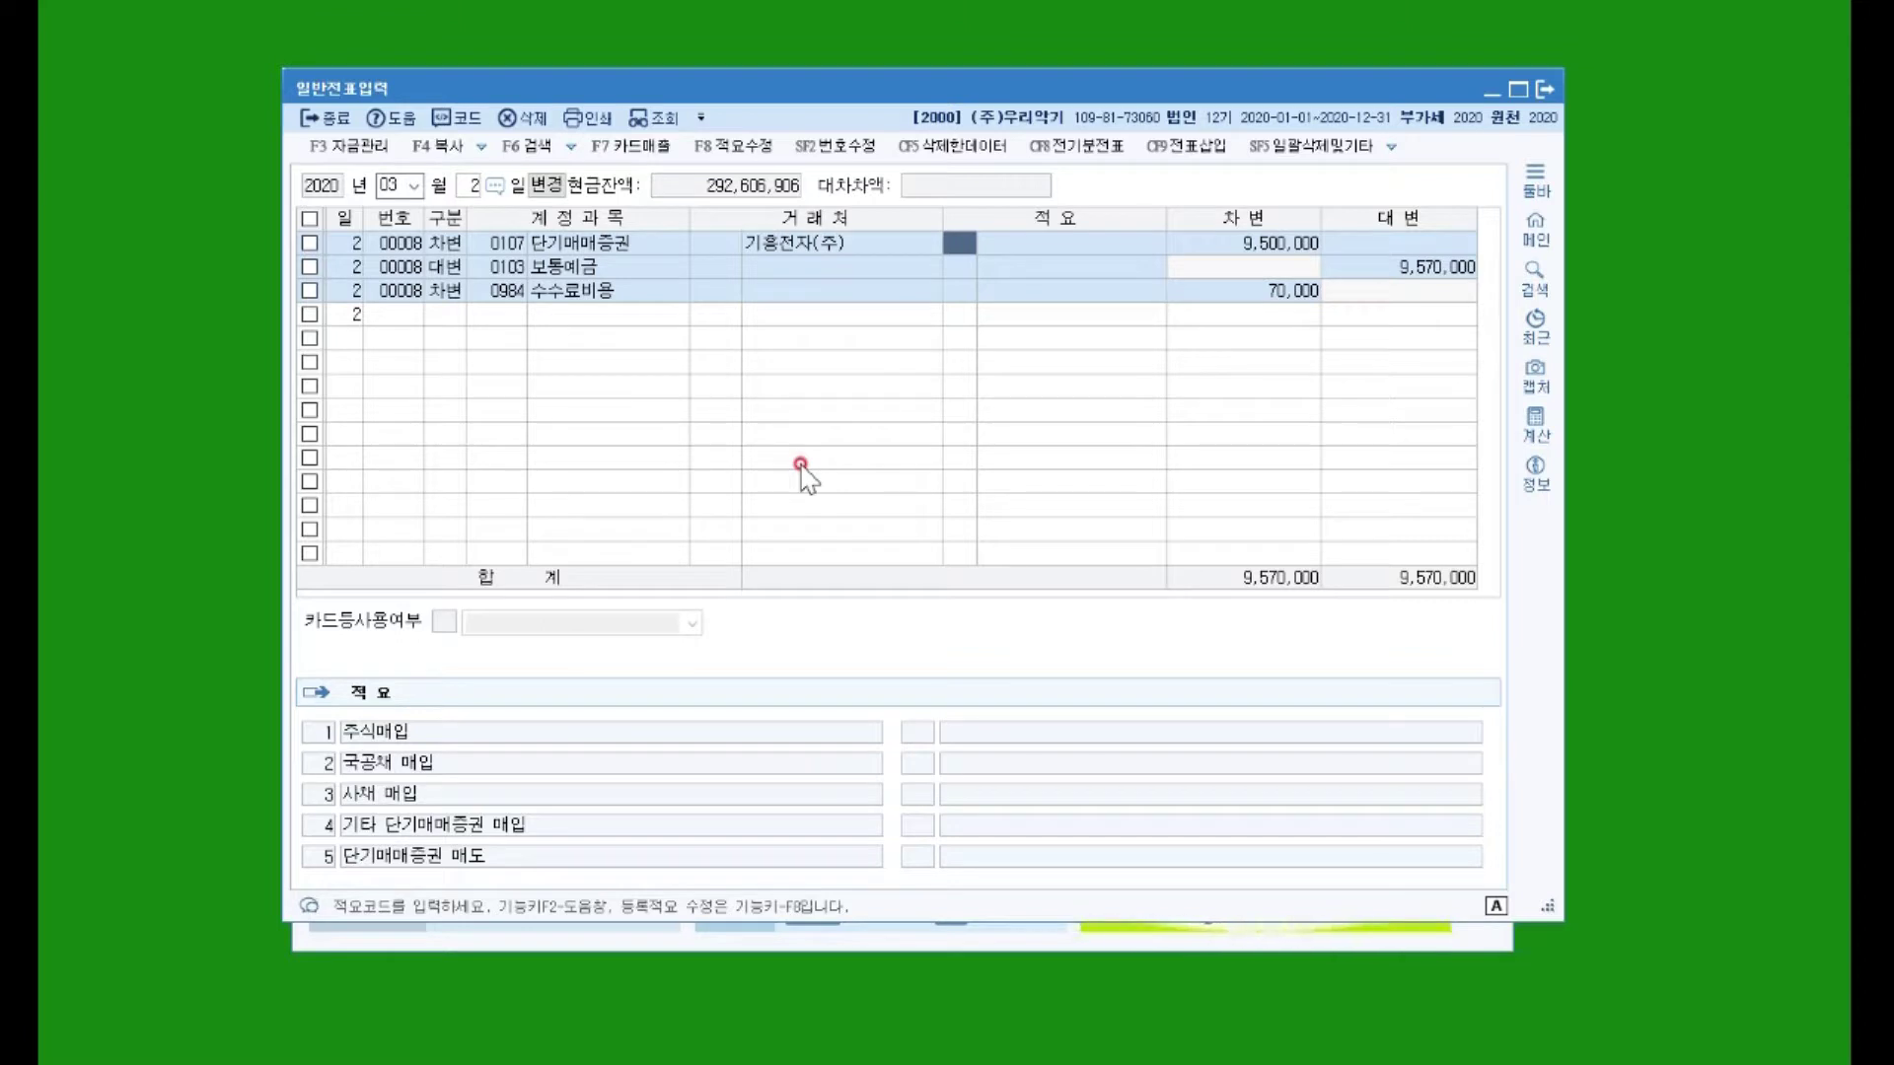
key("Return")
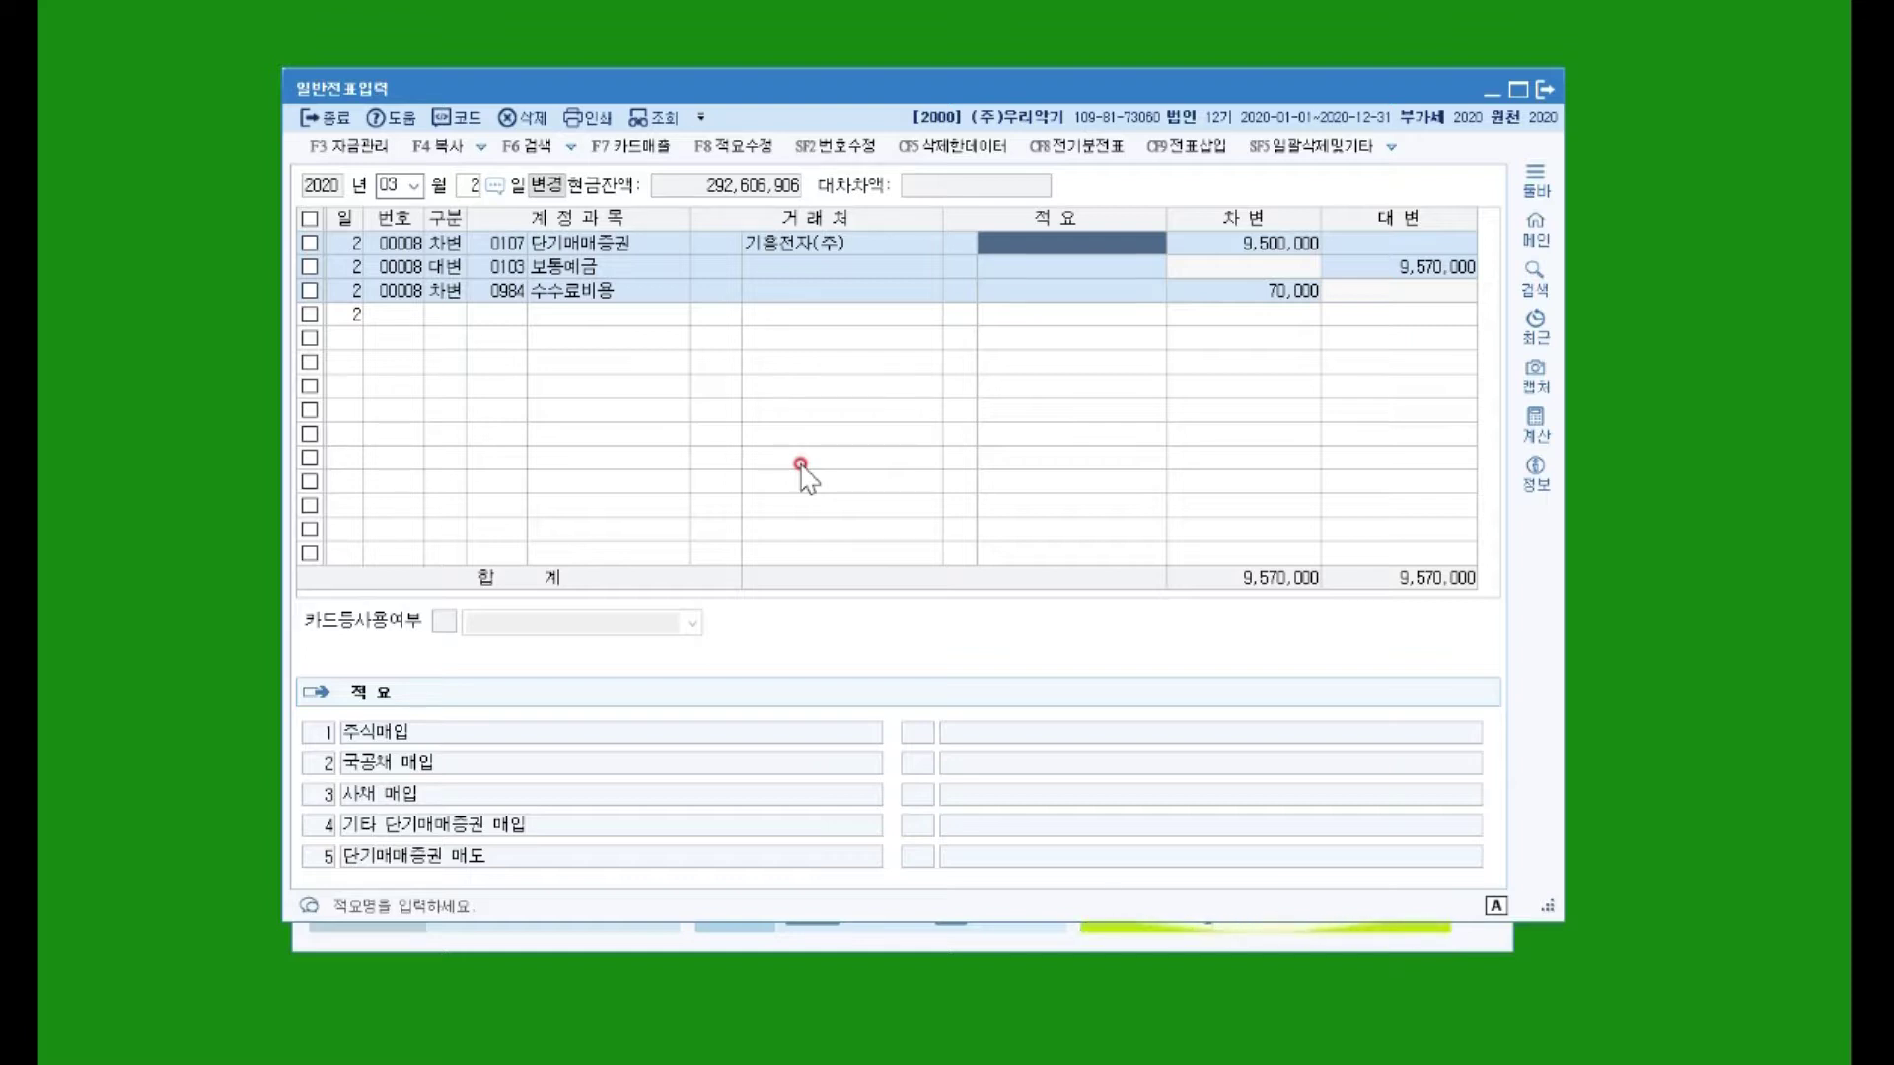
type("500주")
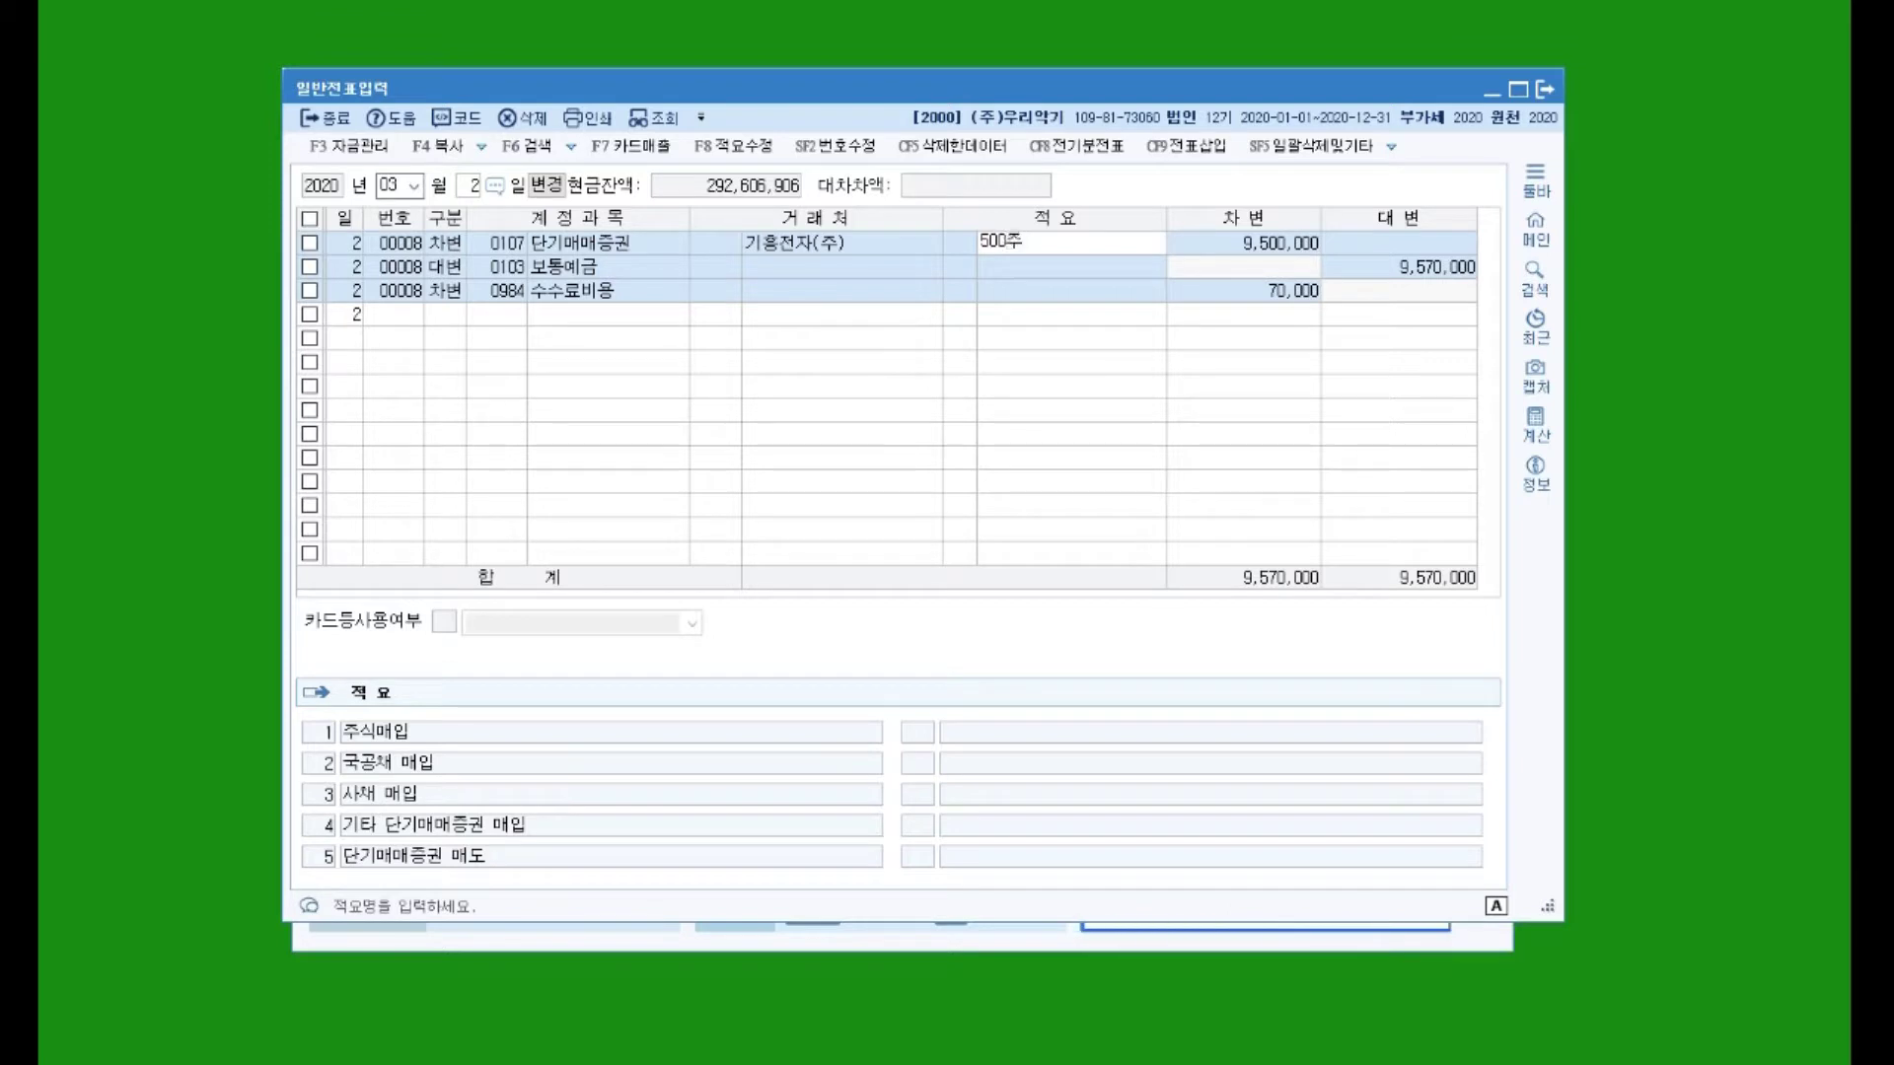
type("* 19,000원")
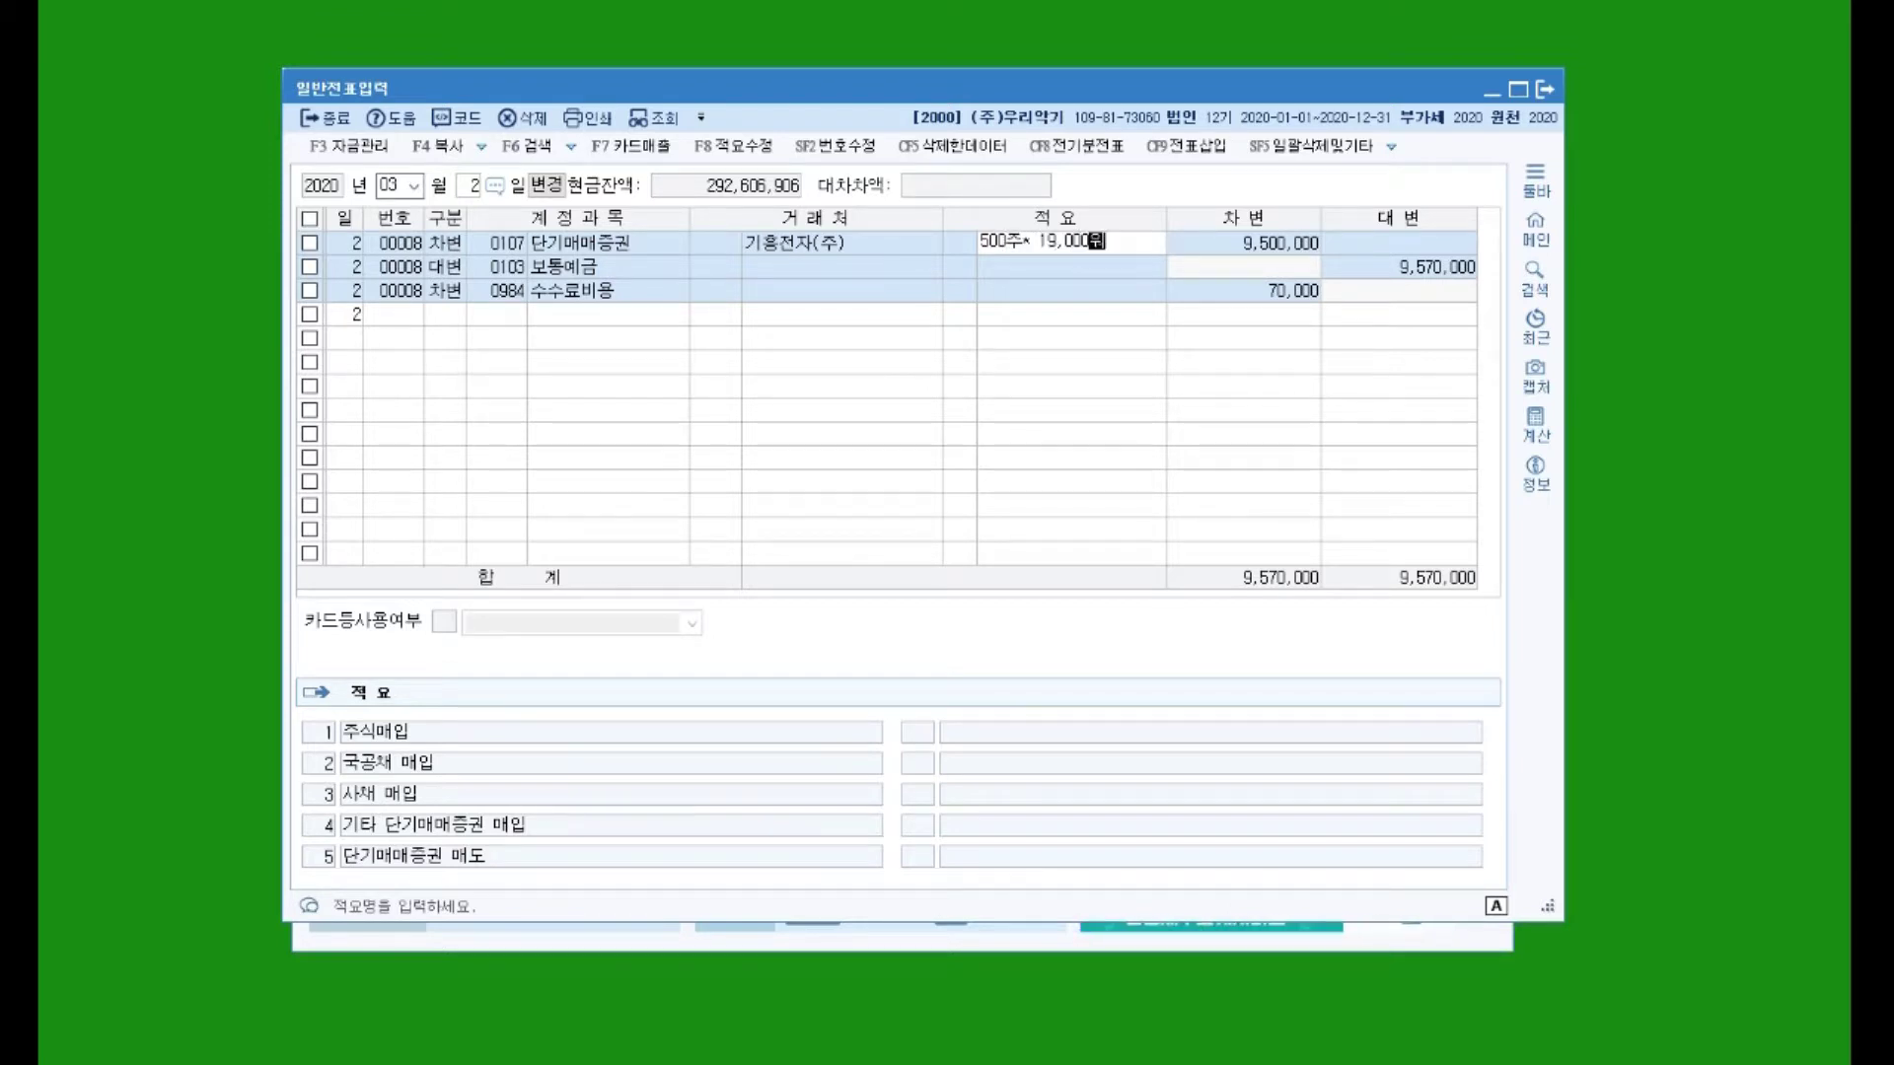
key("Return")
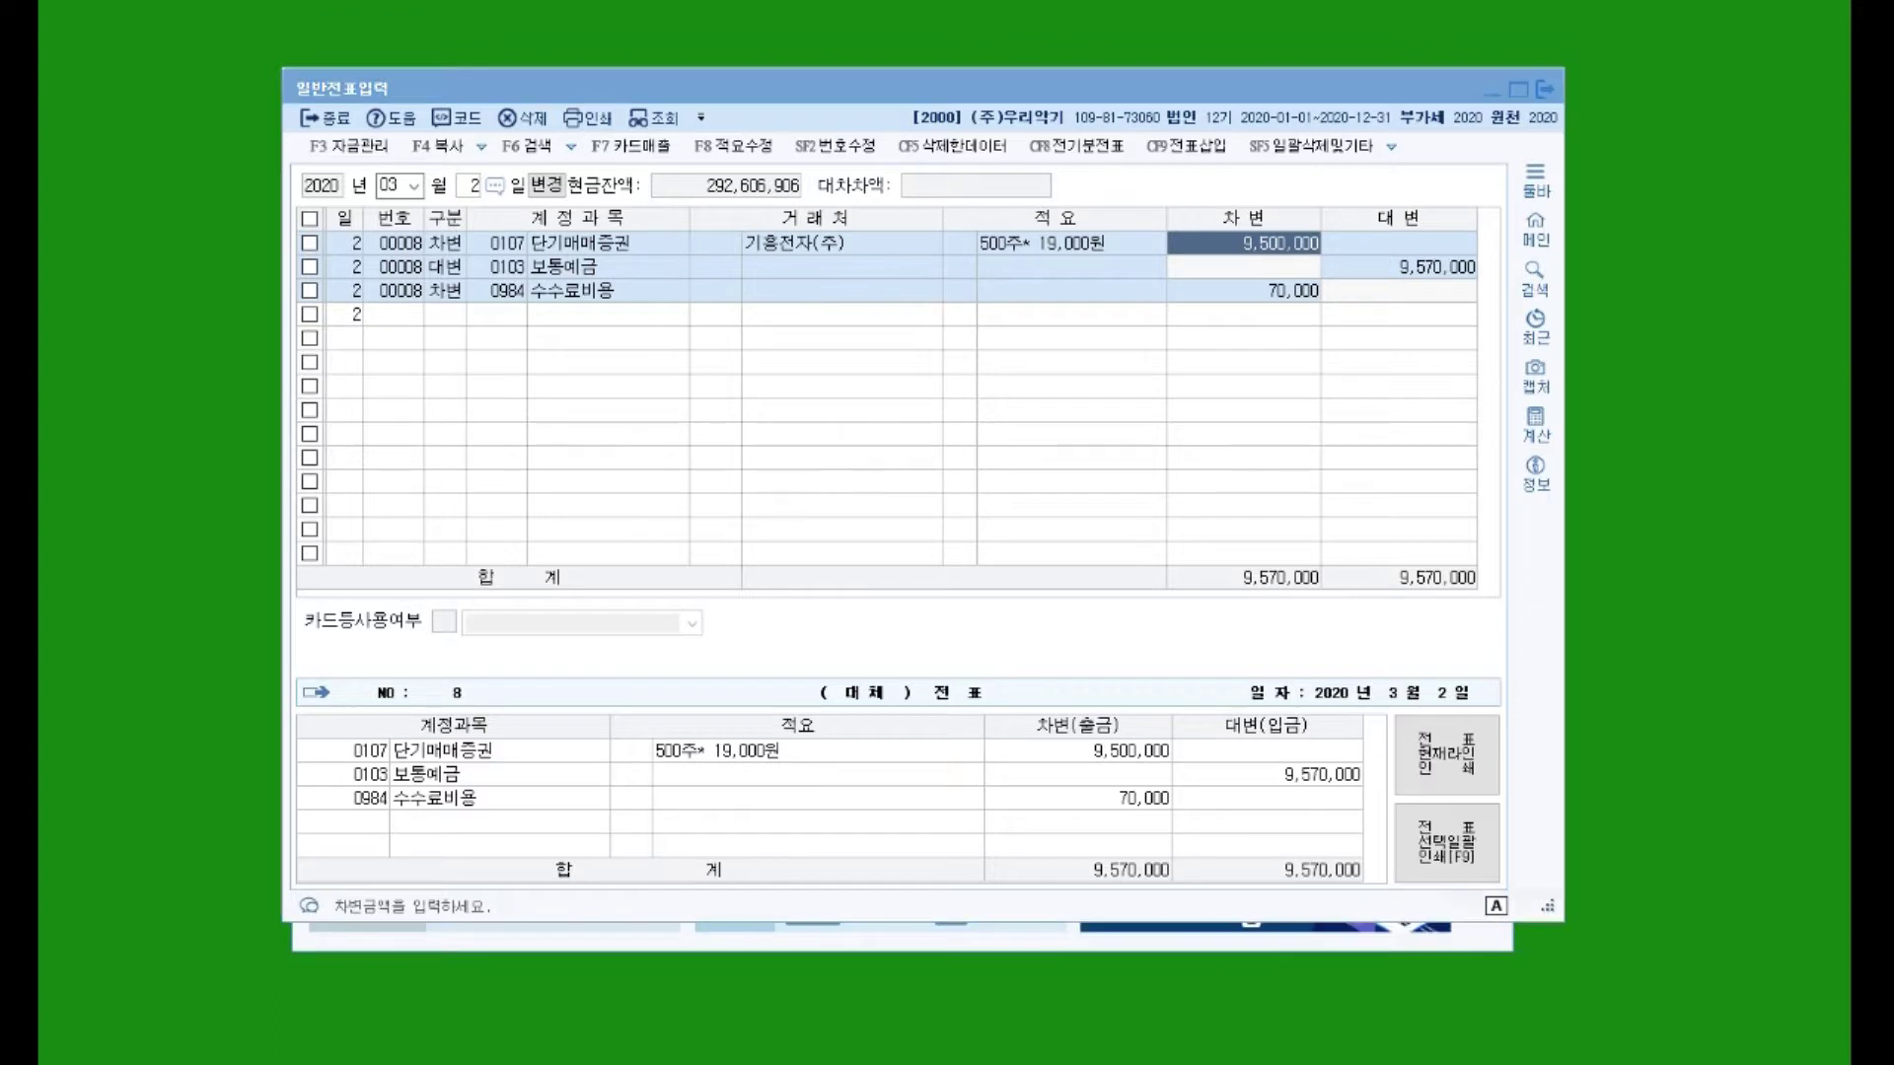
Step: Start a new debit line below the fee entry and assign it account 0178 매도가능증권
left_click(441, 316)
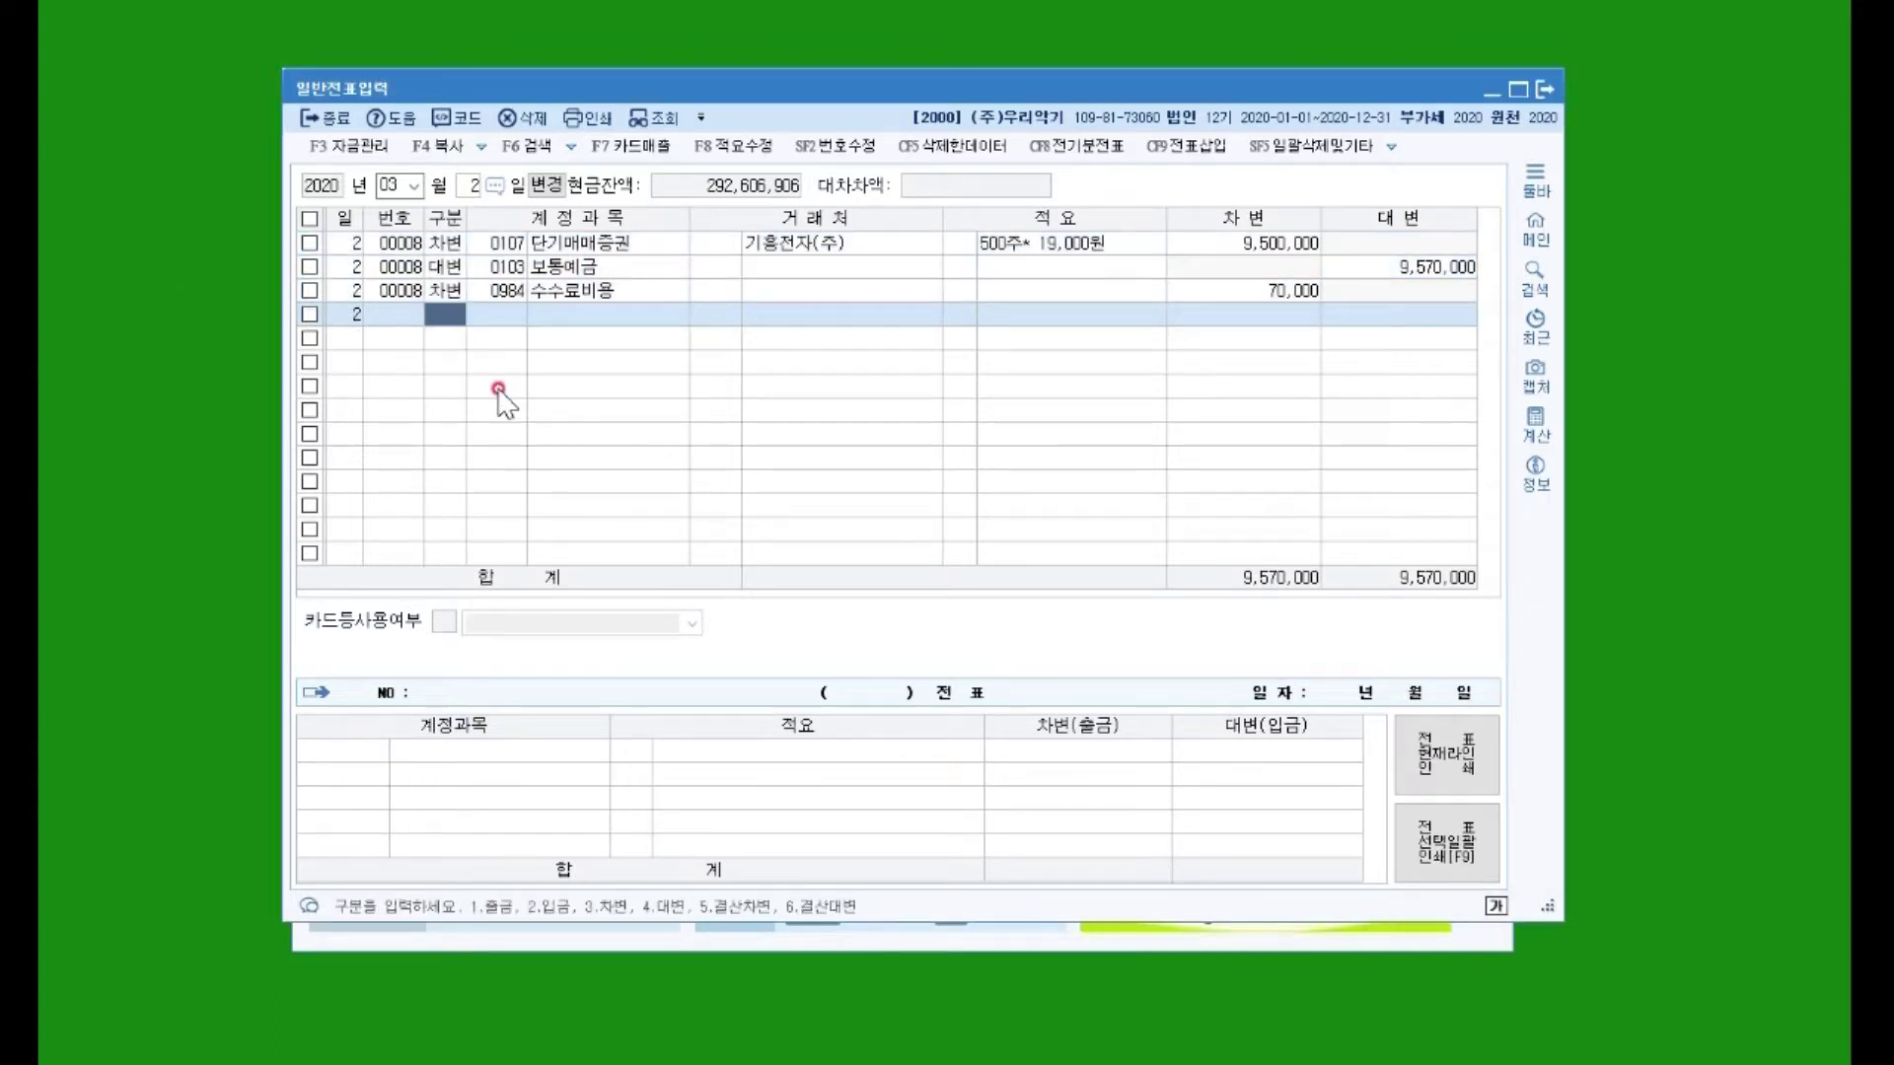
type("3")
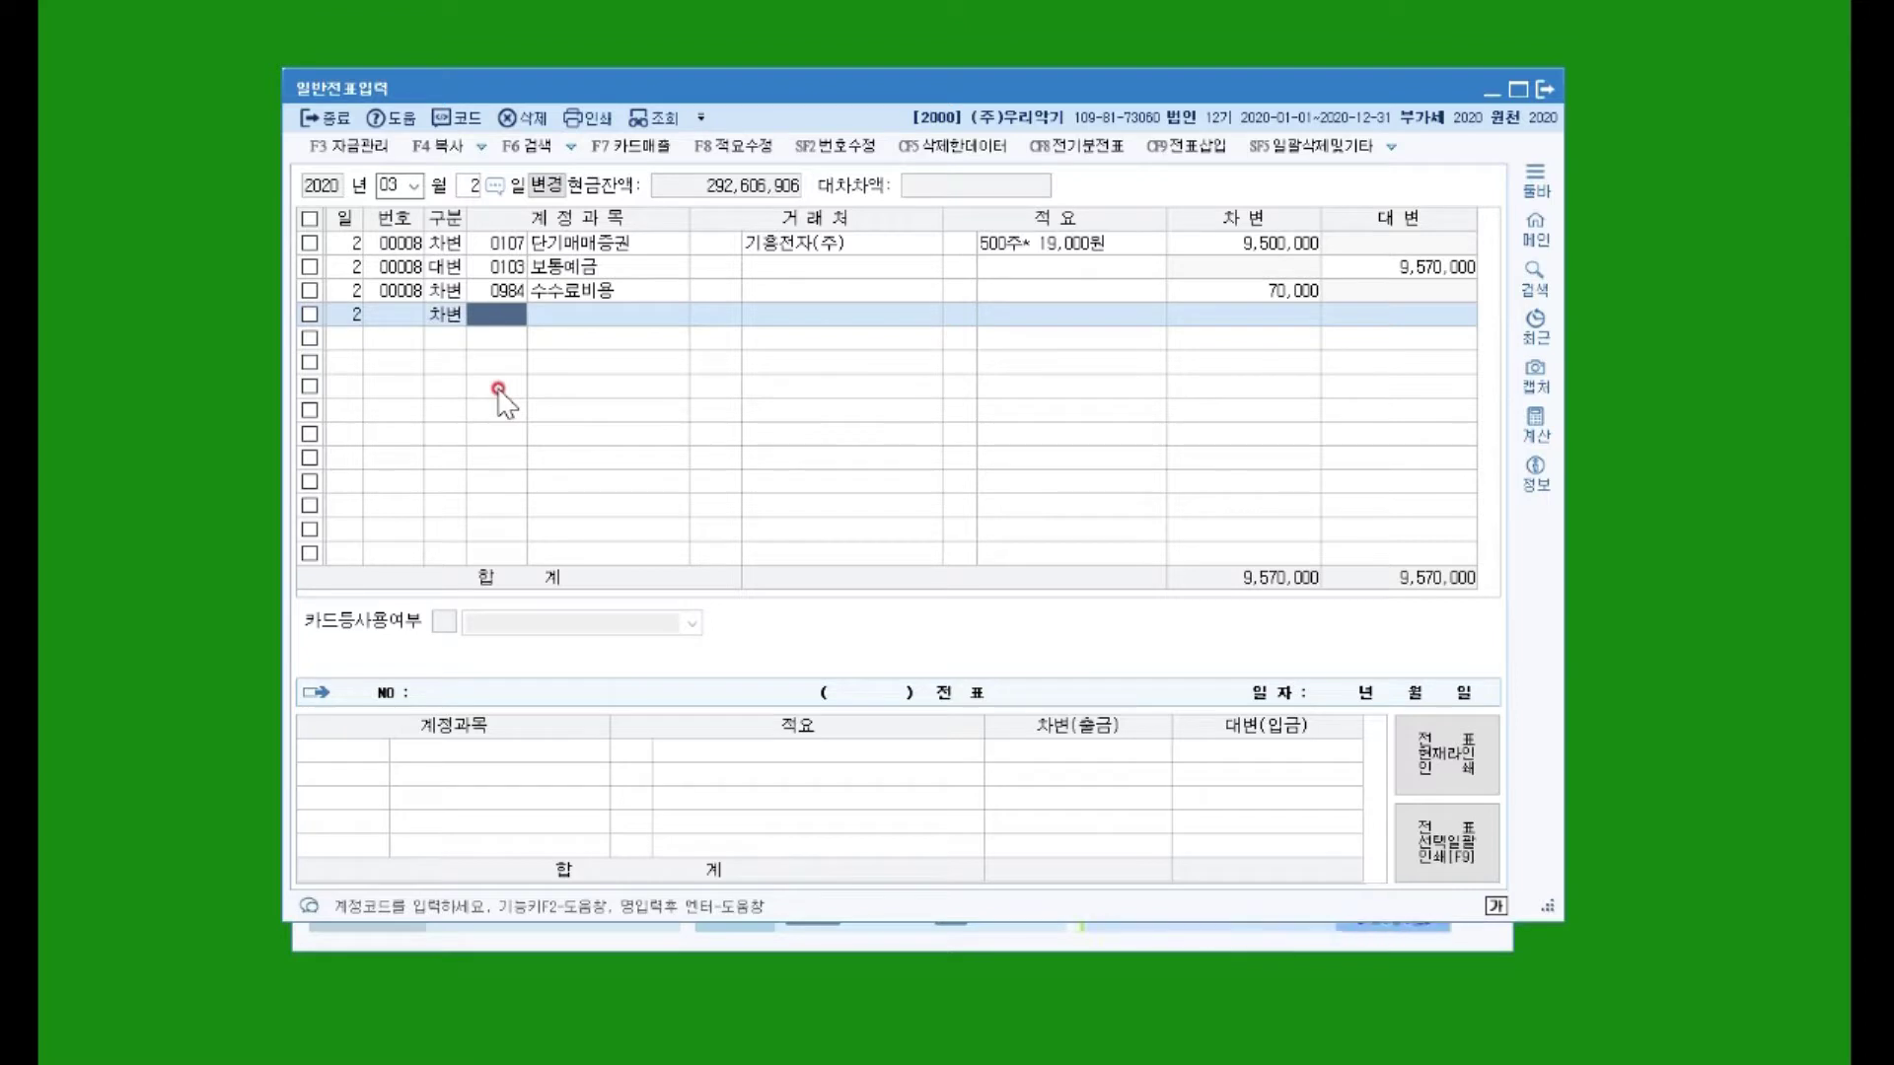
type("매도")
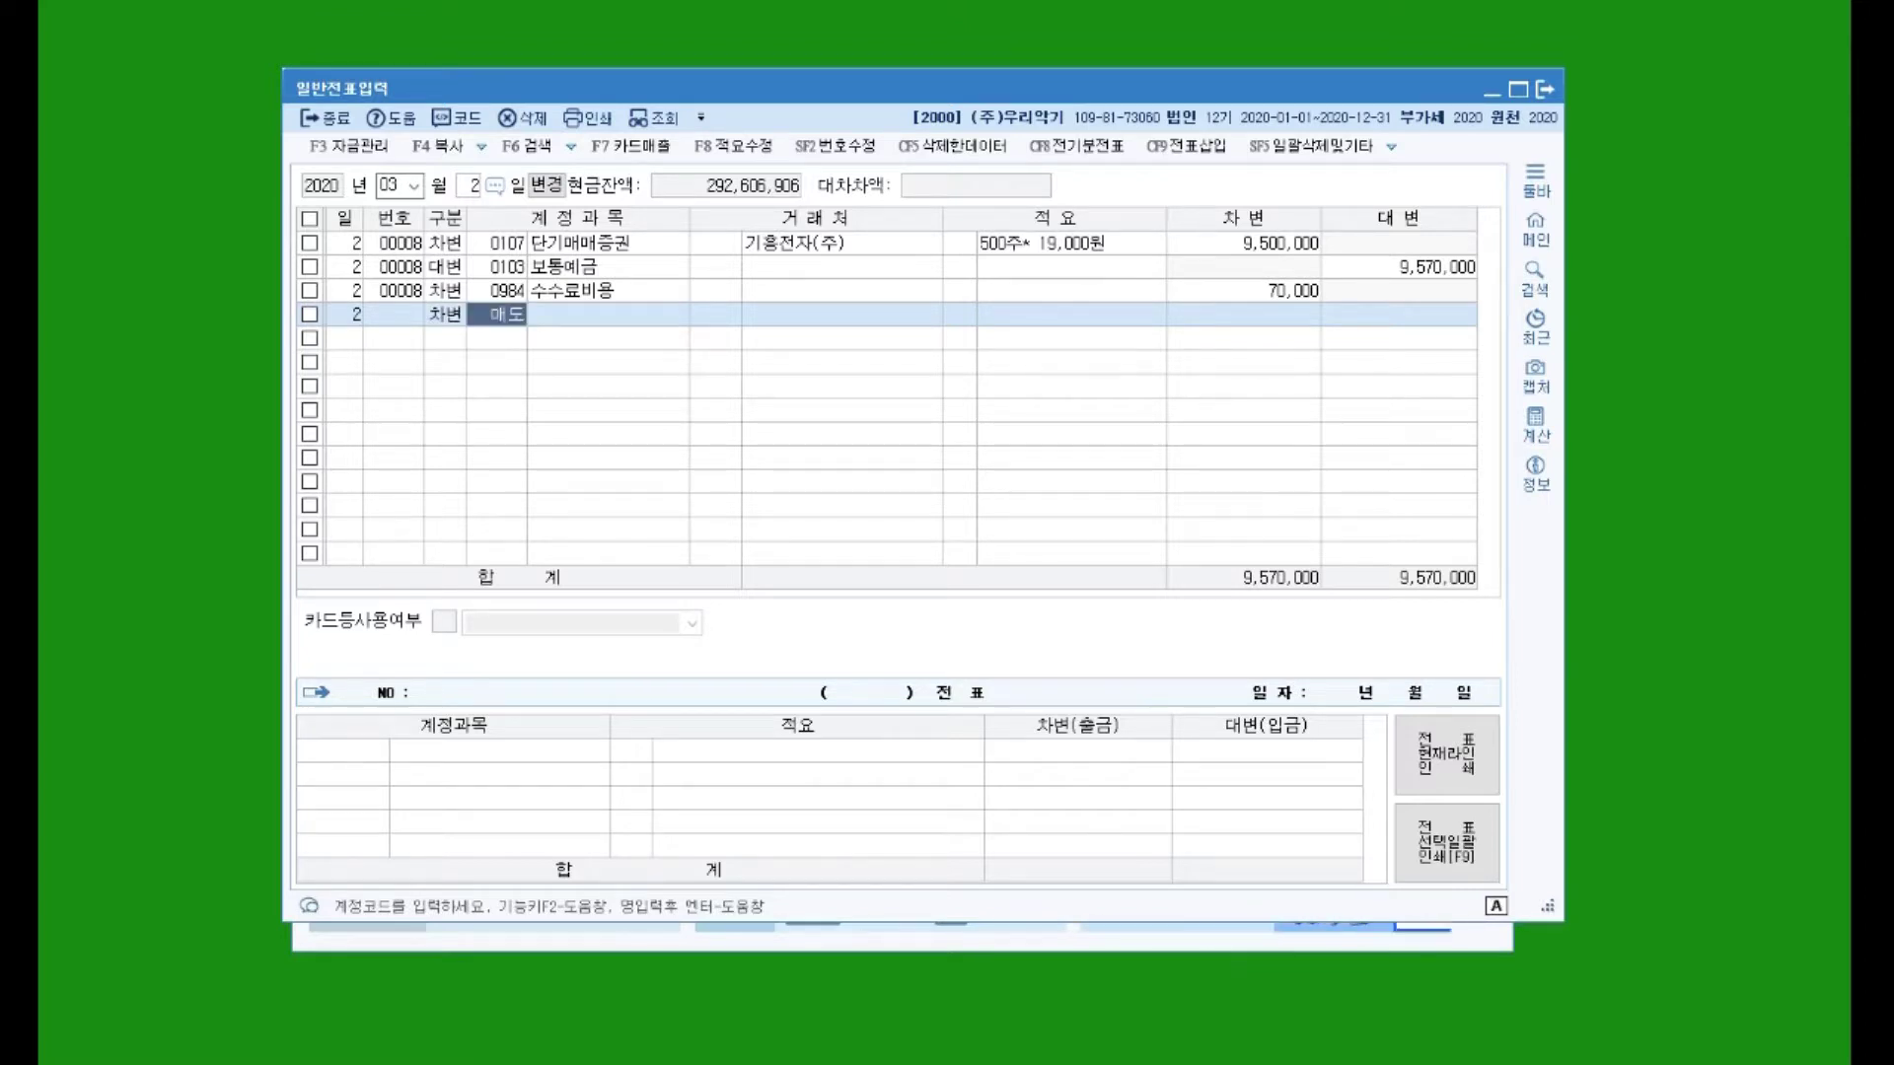
key("Return")
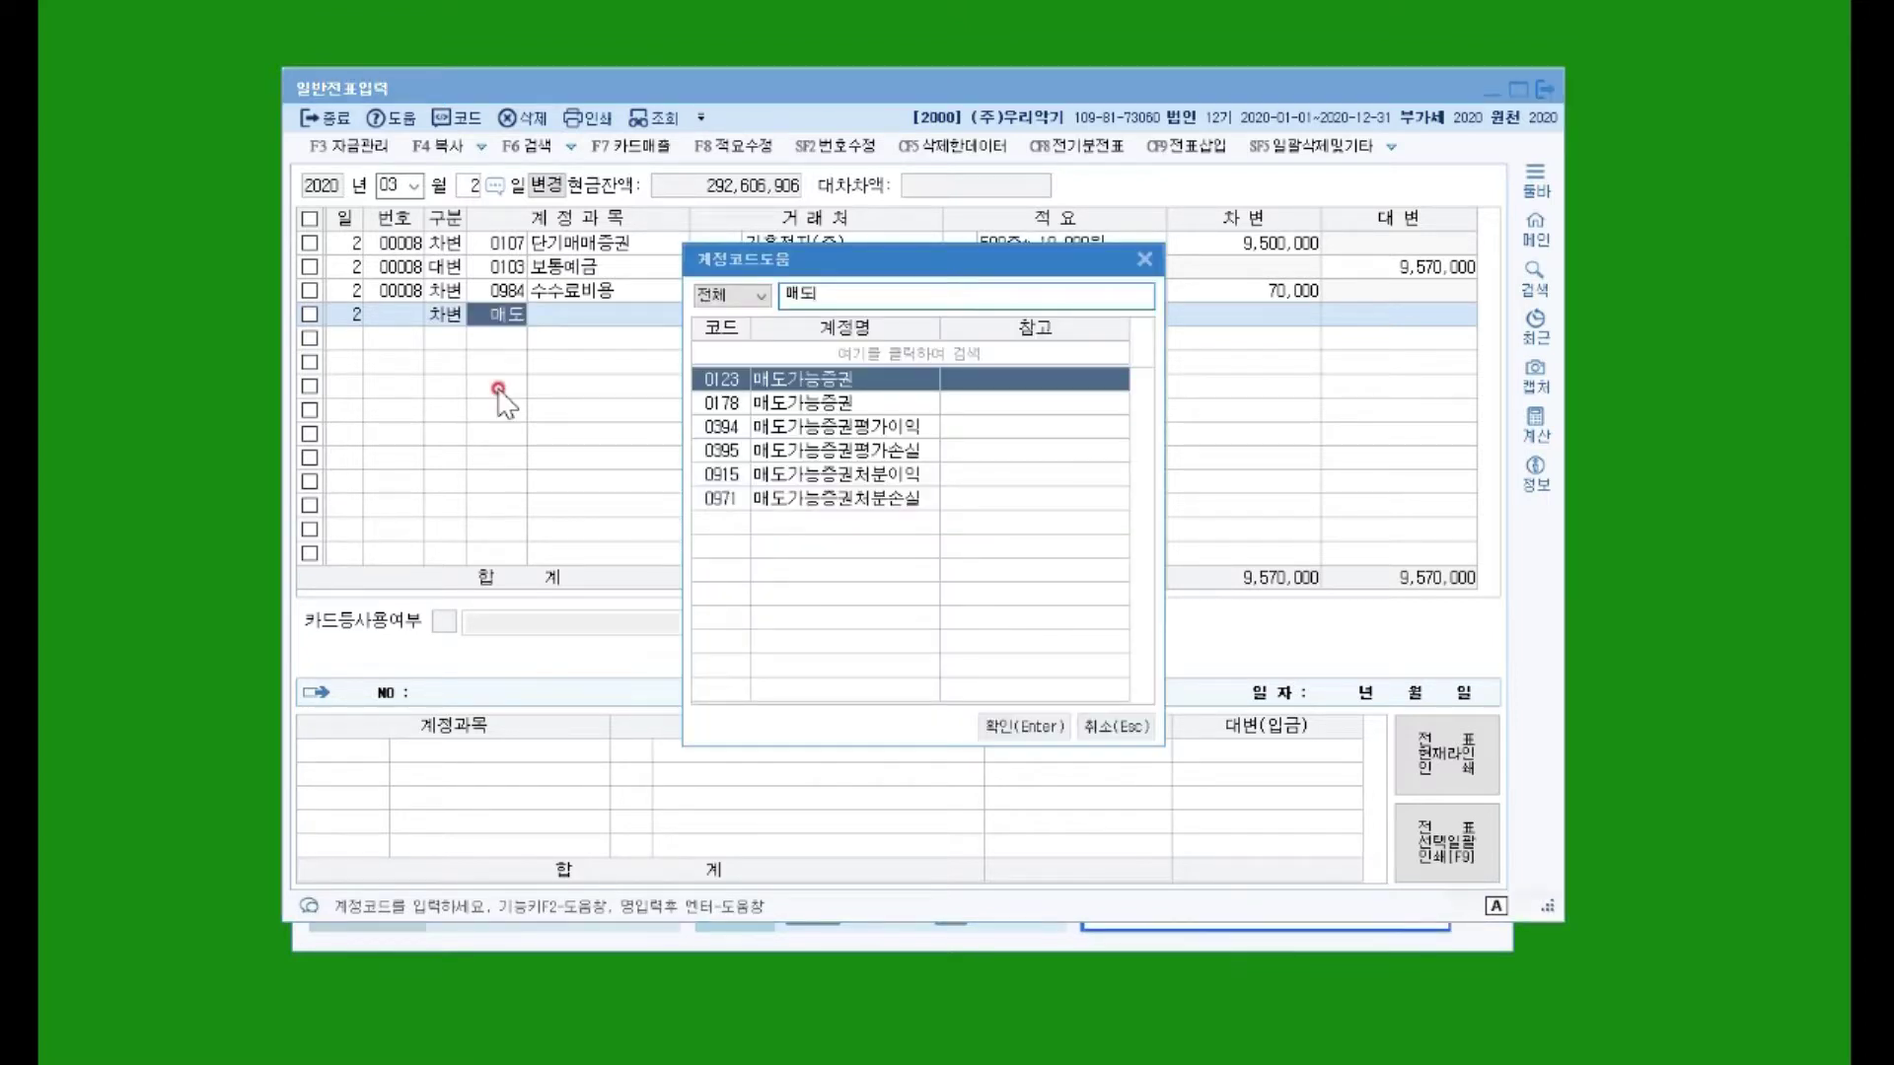
type("ㅣ")
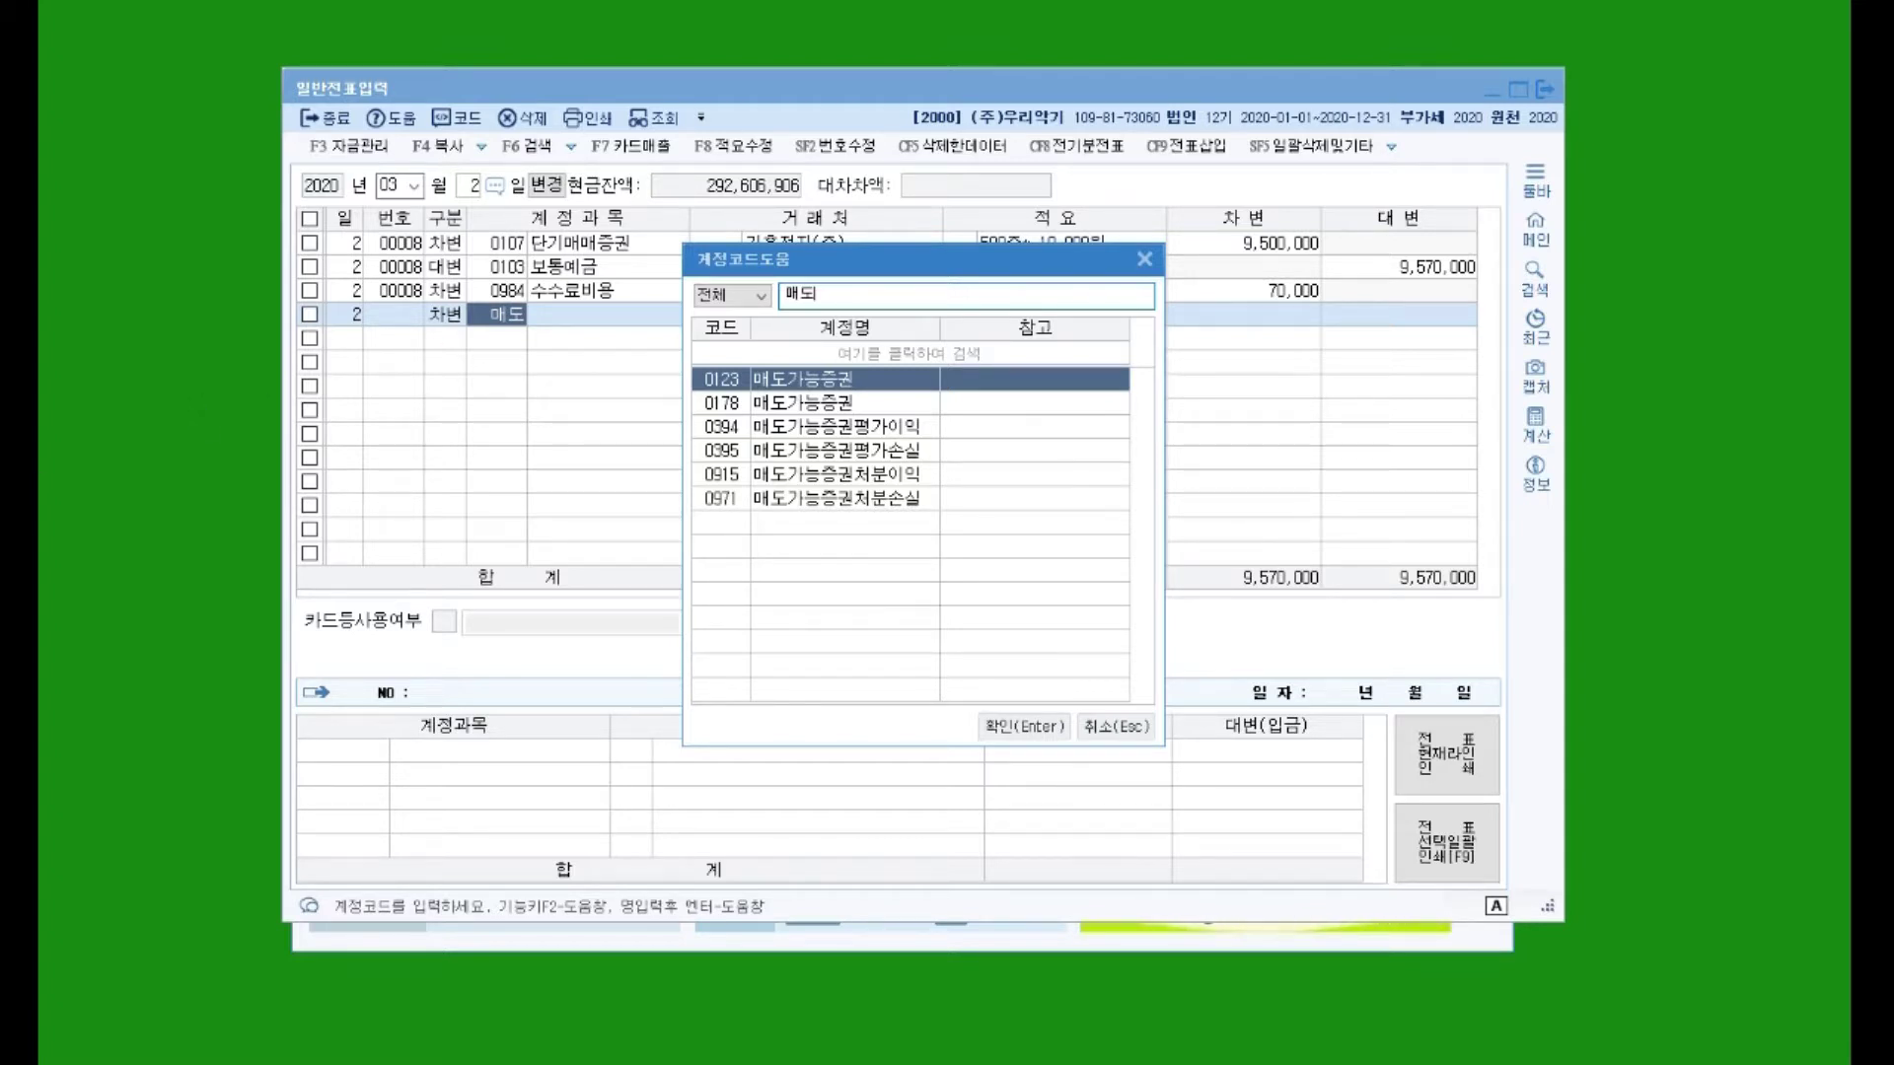
left_click(774, 405)
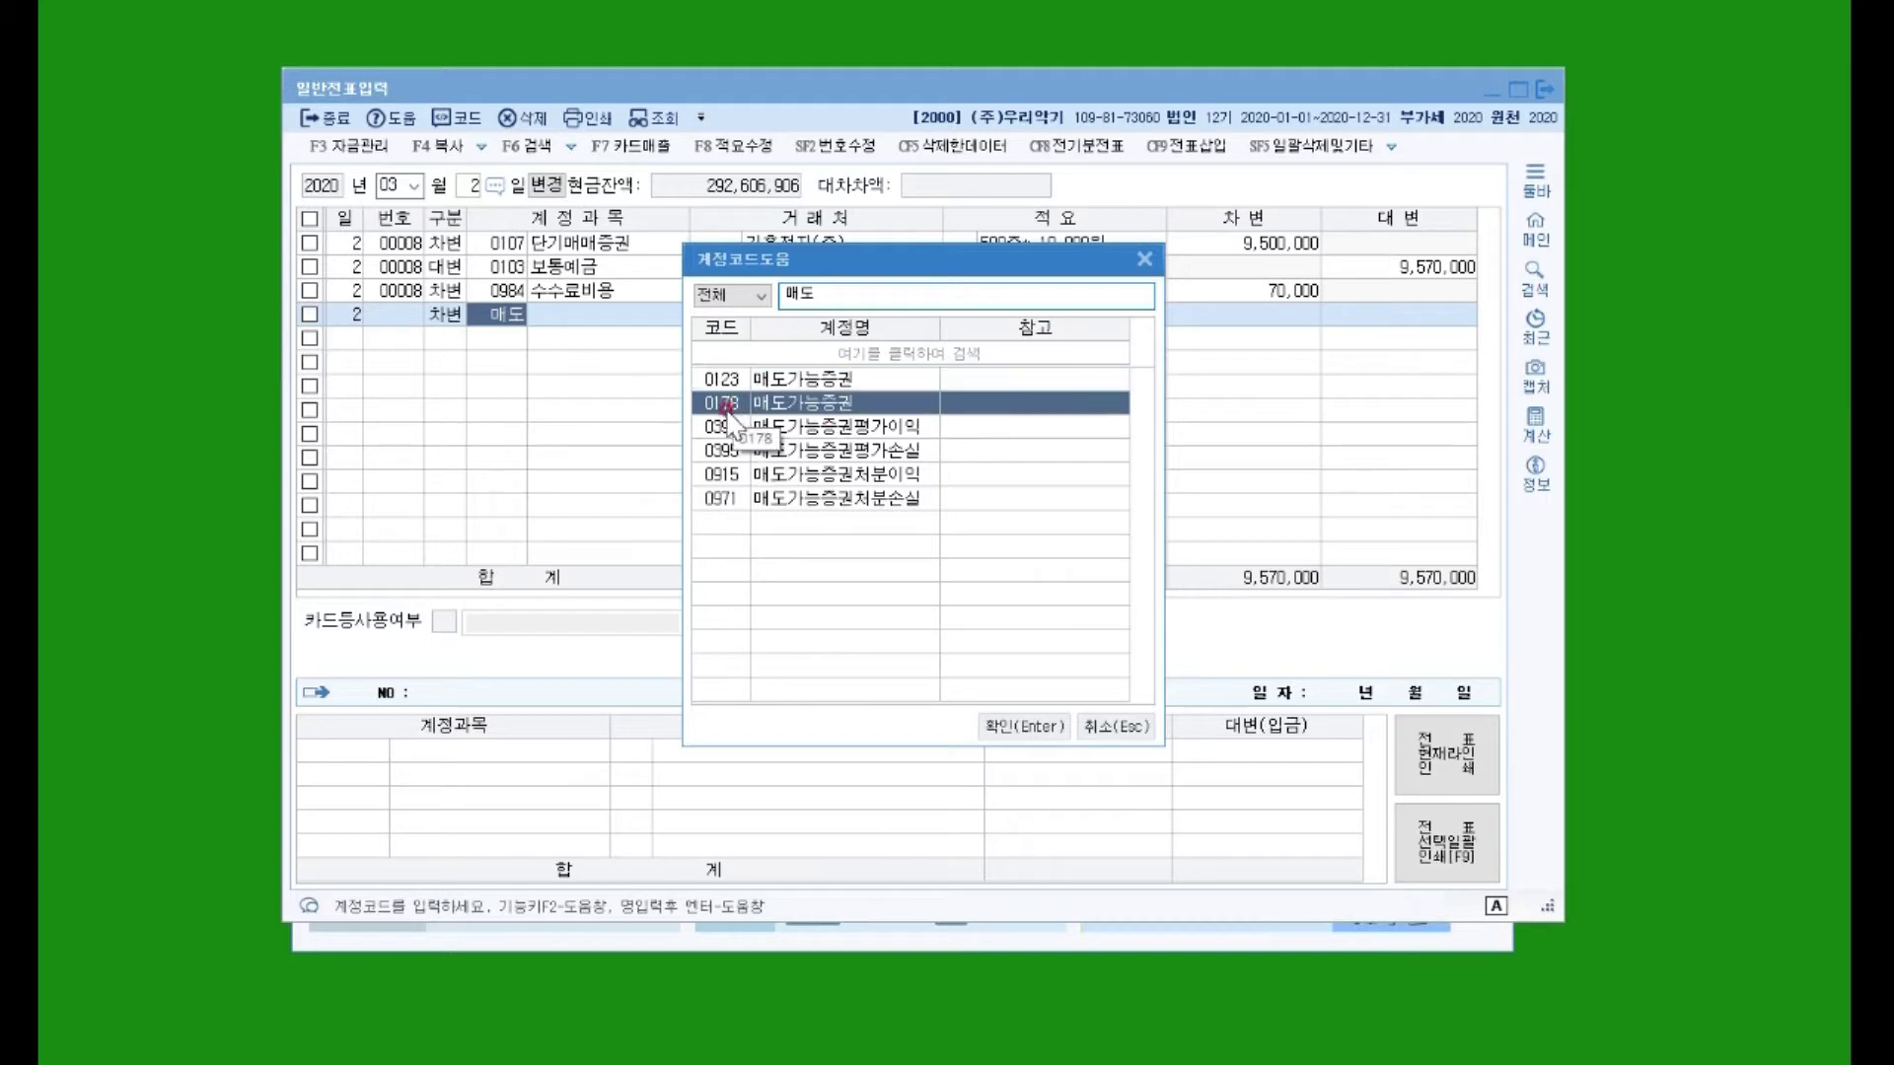
double_click(773, 404)
left_click(659, 528)
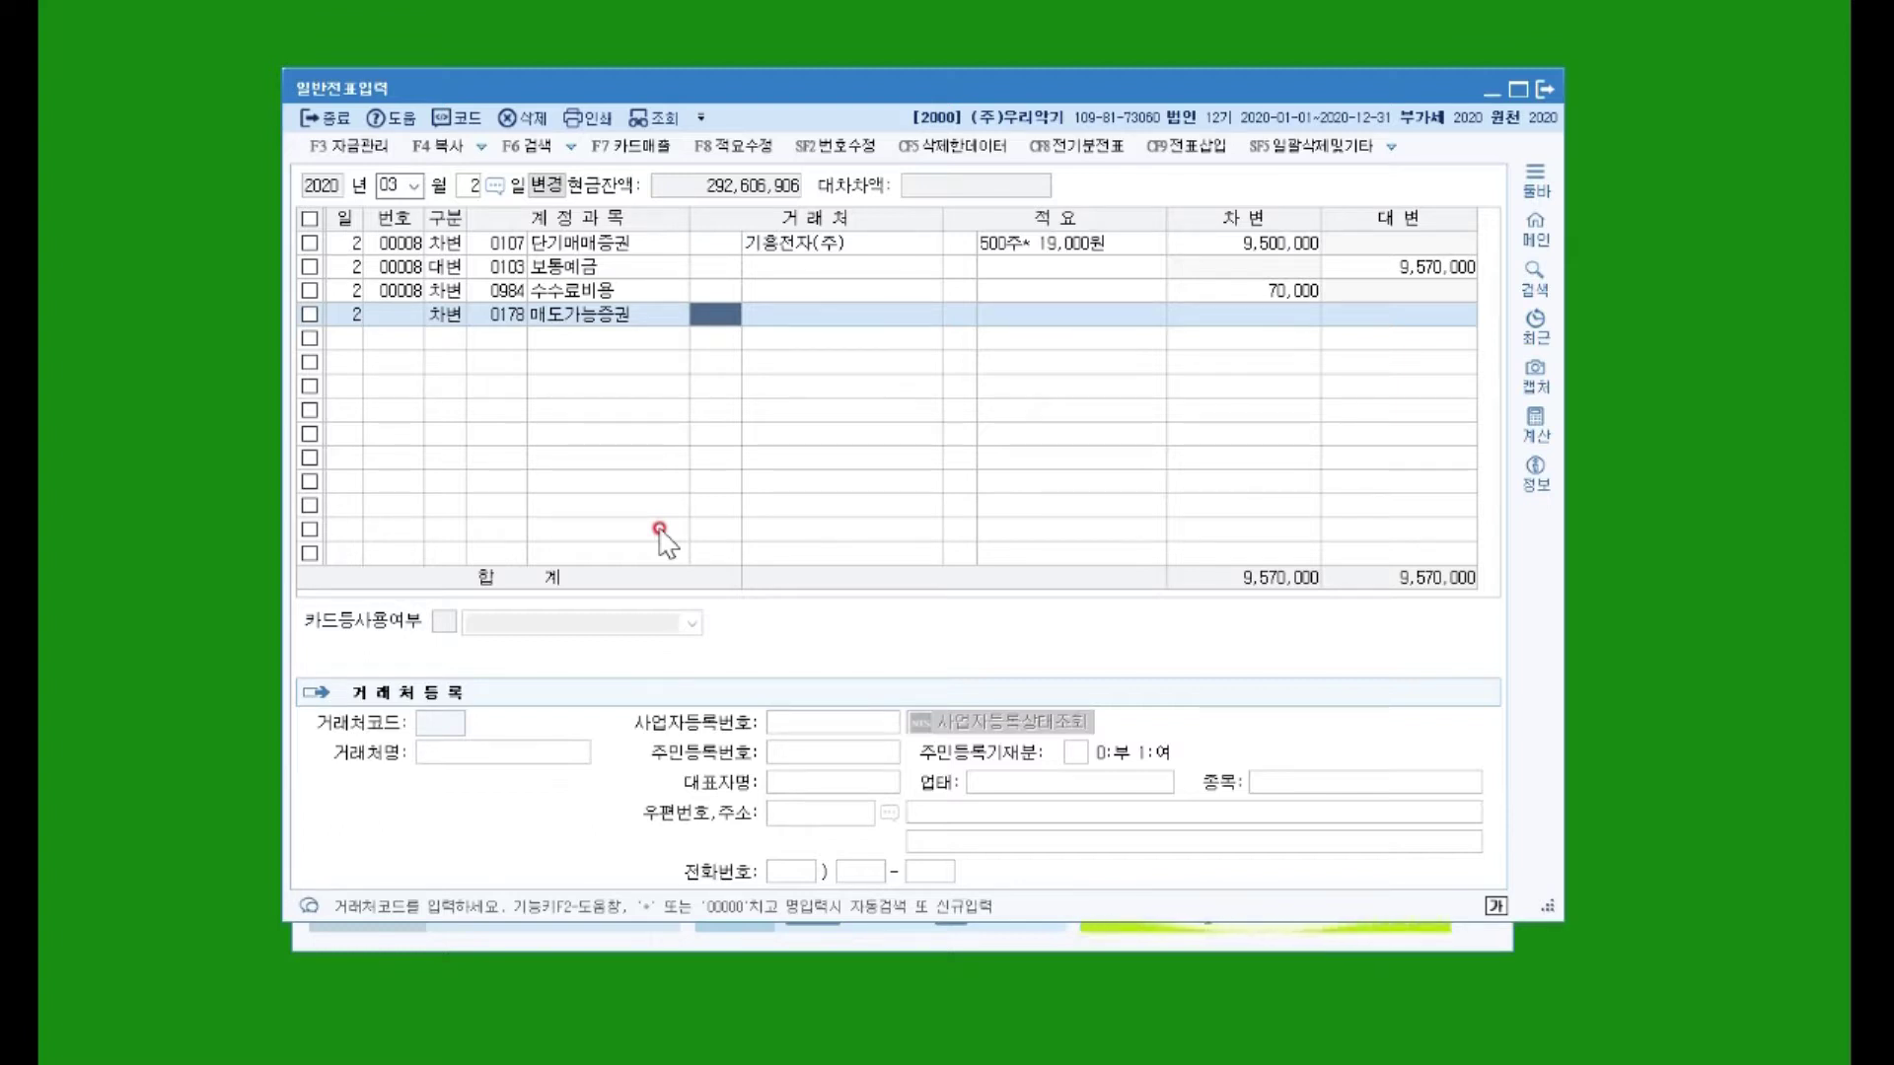
Step: Set the 매도가능증권 line's debit amount to 8,100,000, leaving its trading partner and description blank
key("Return")
key("Return")
key("Return")
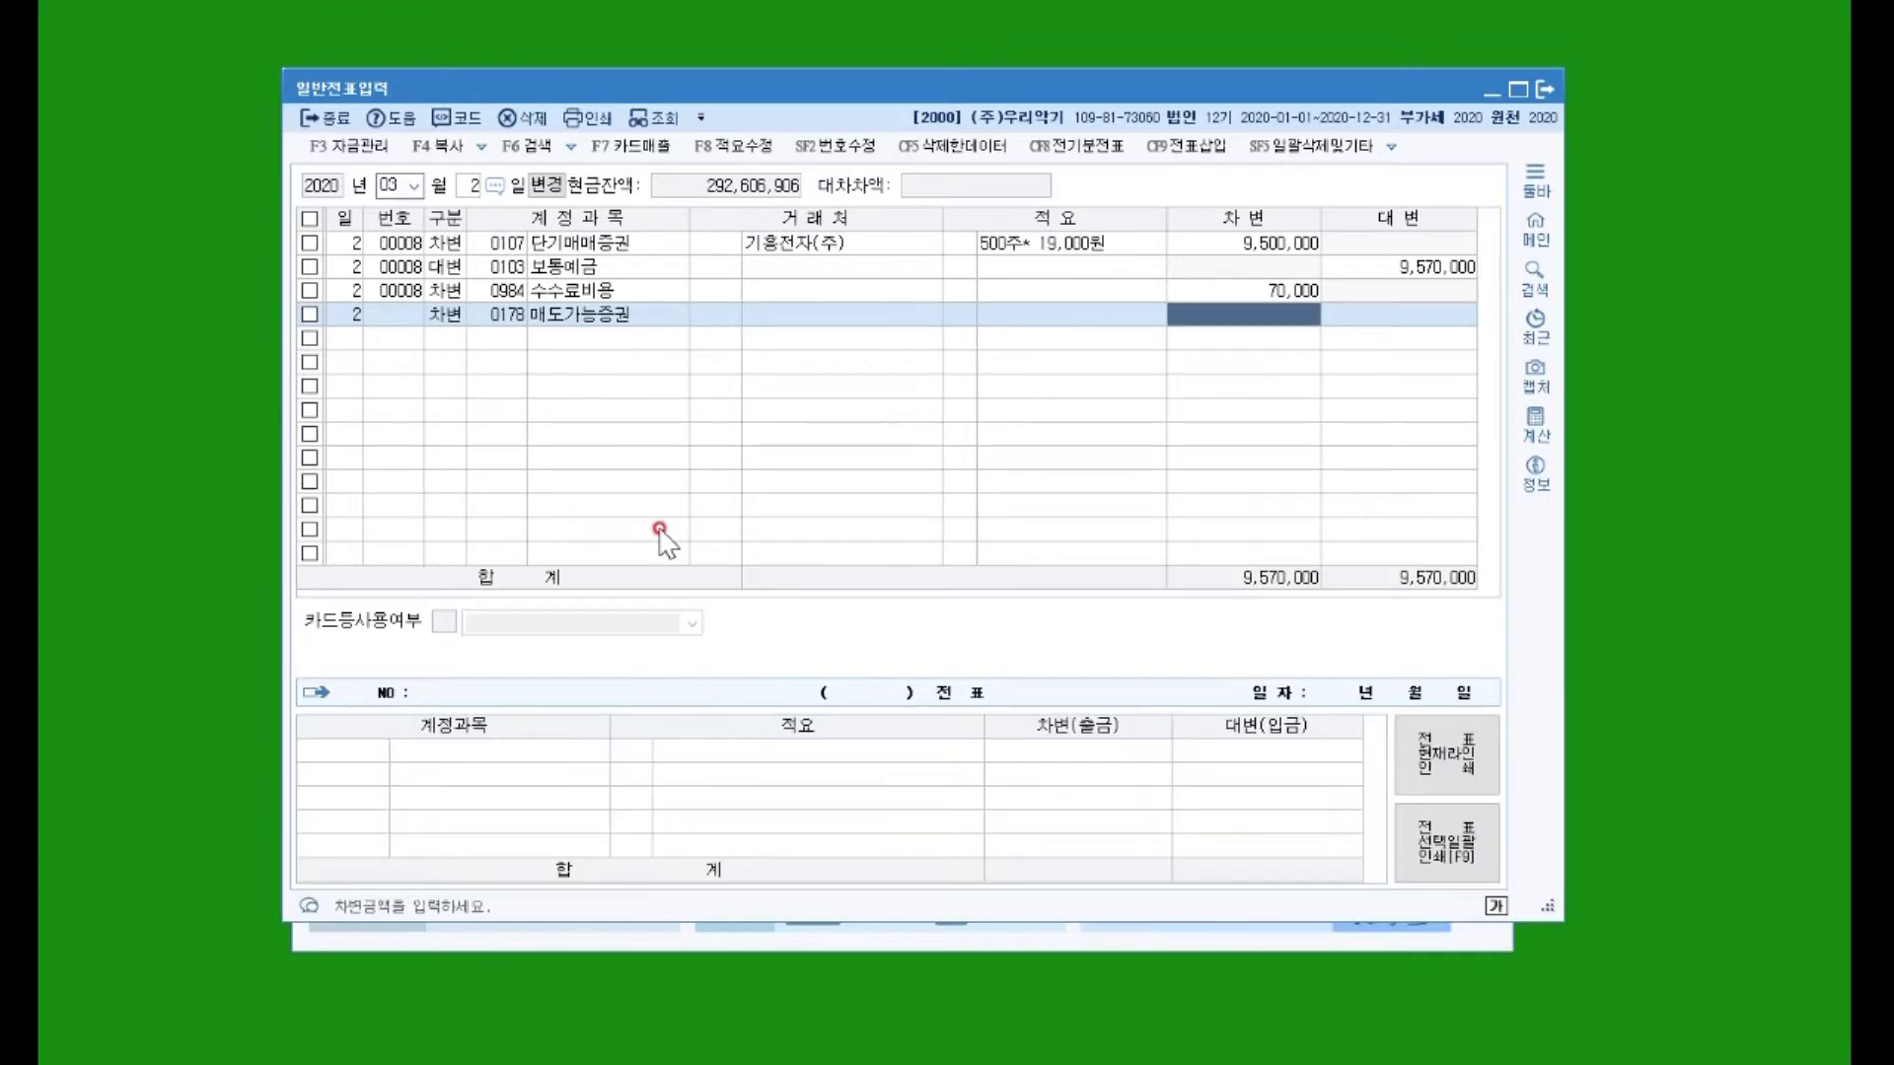
type("81000000")
key("Return")
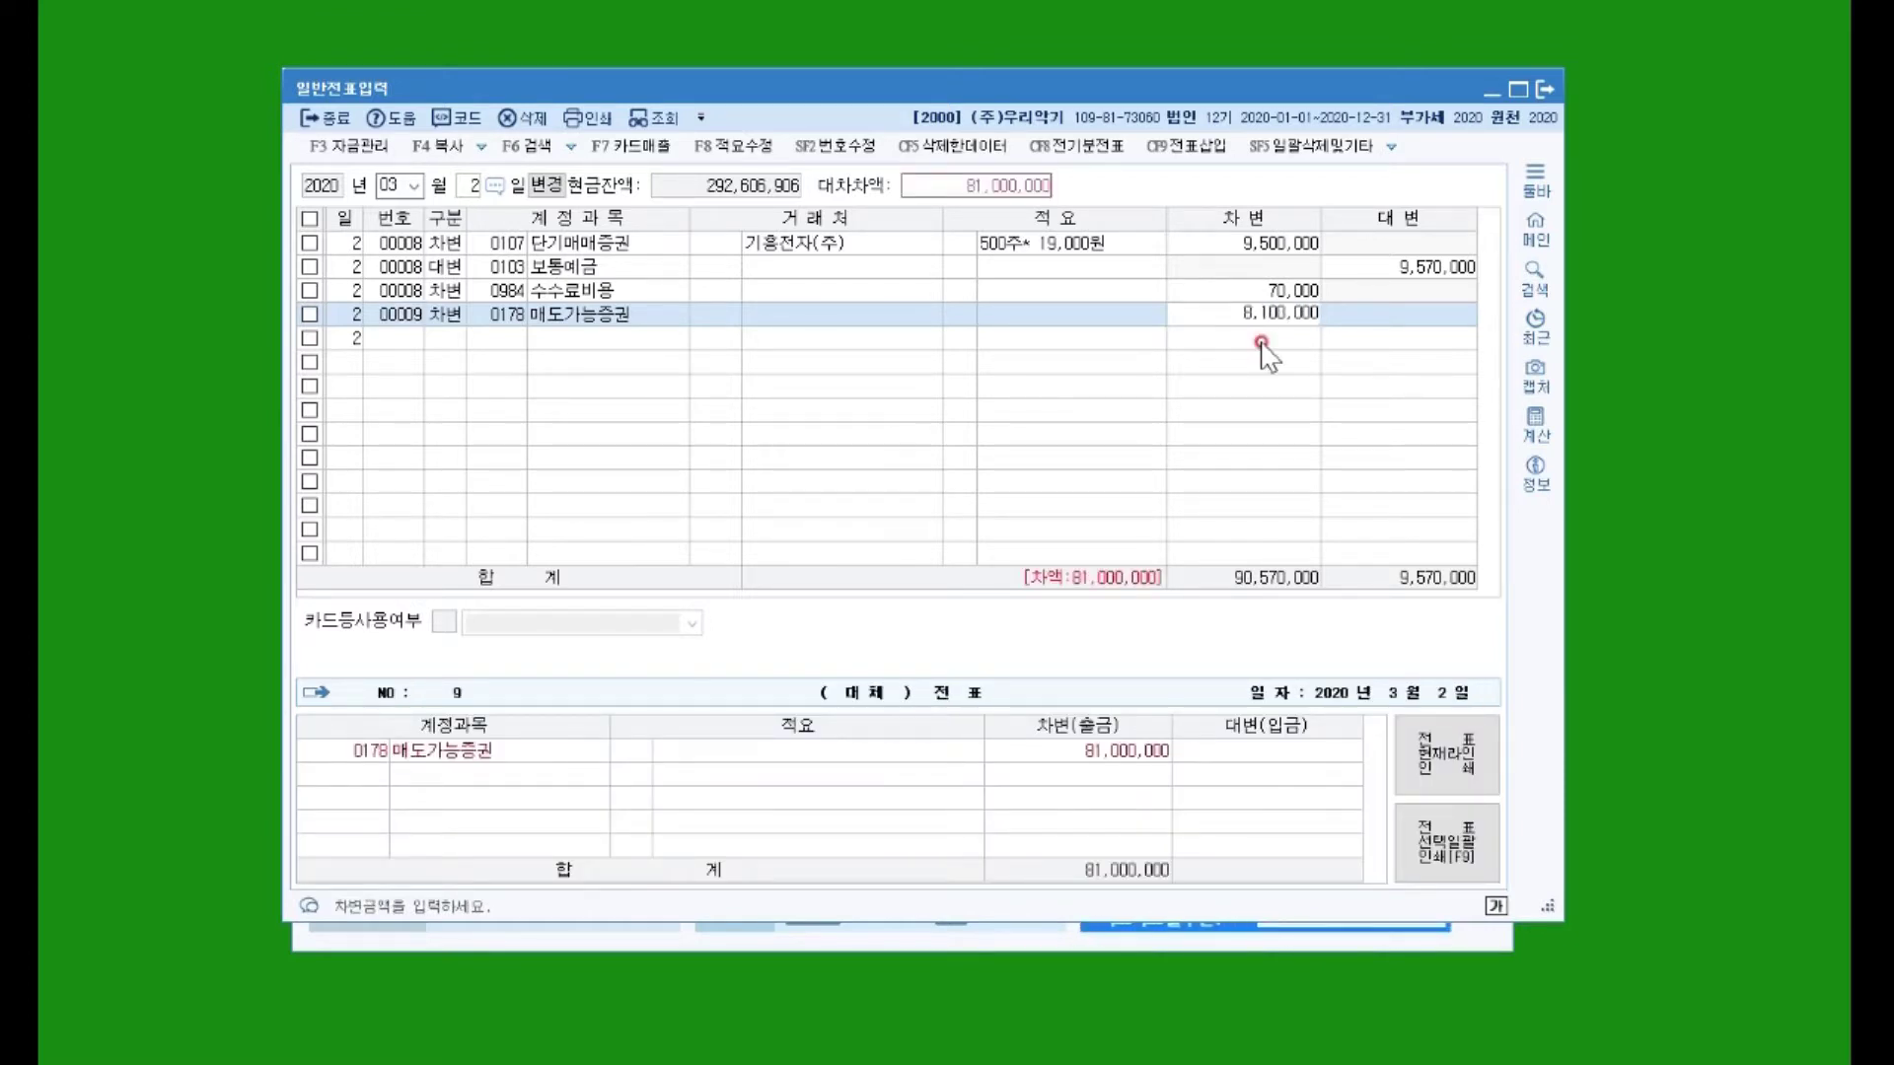
key("Return")
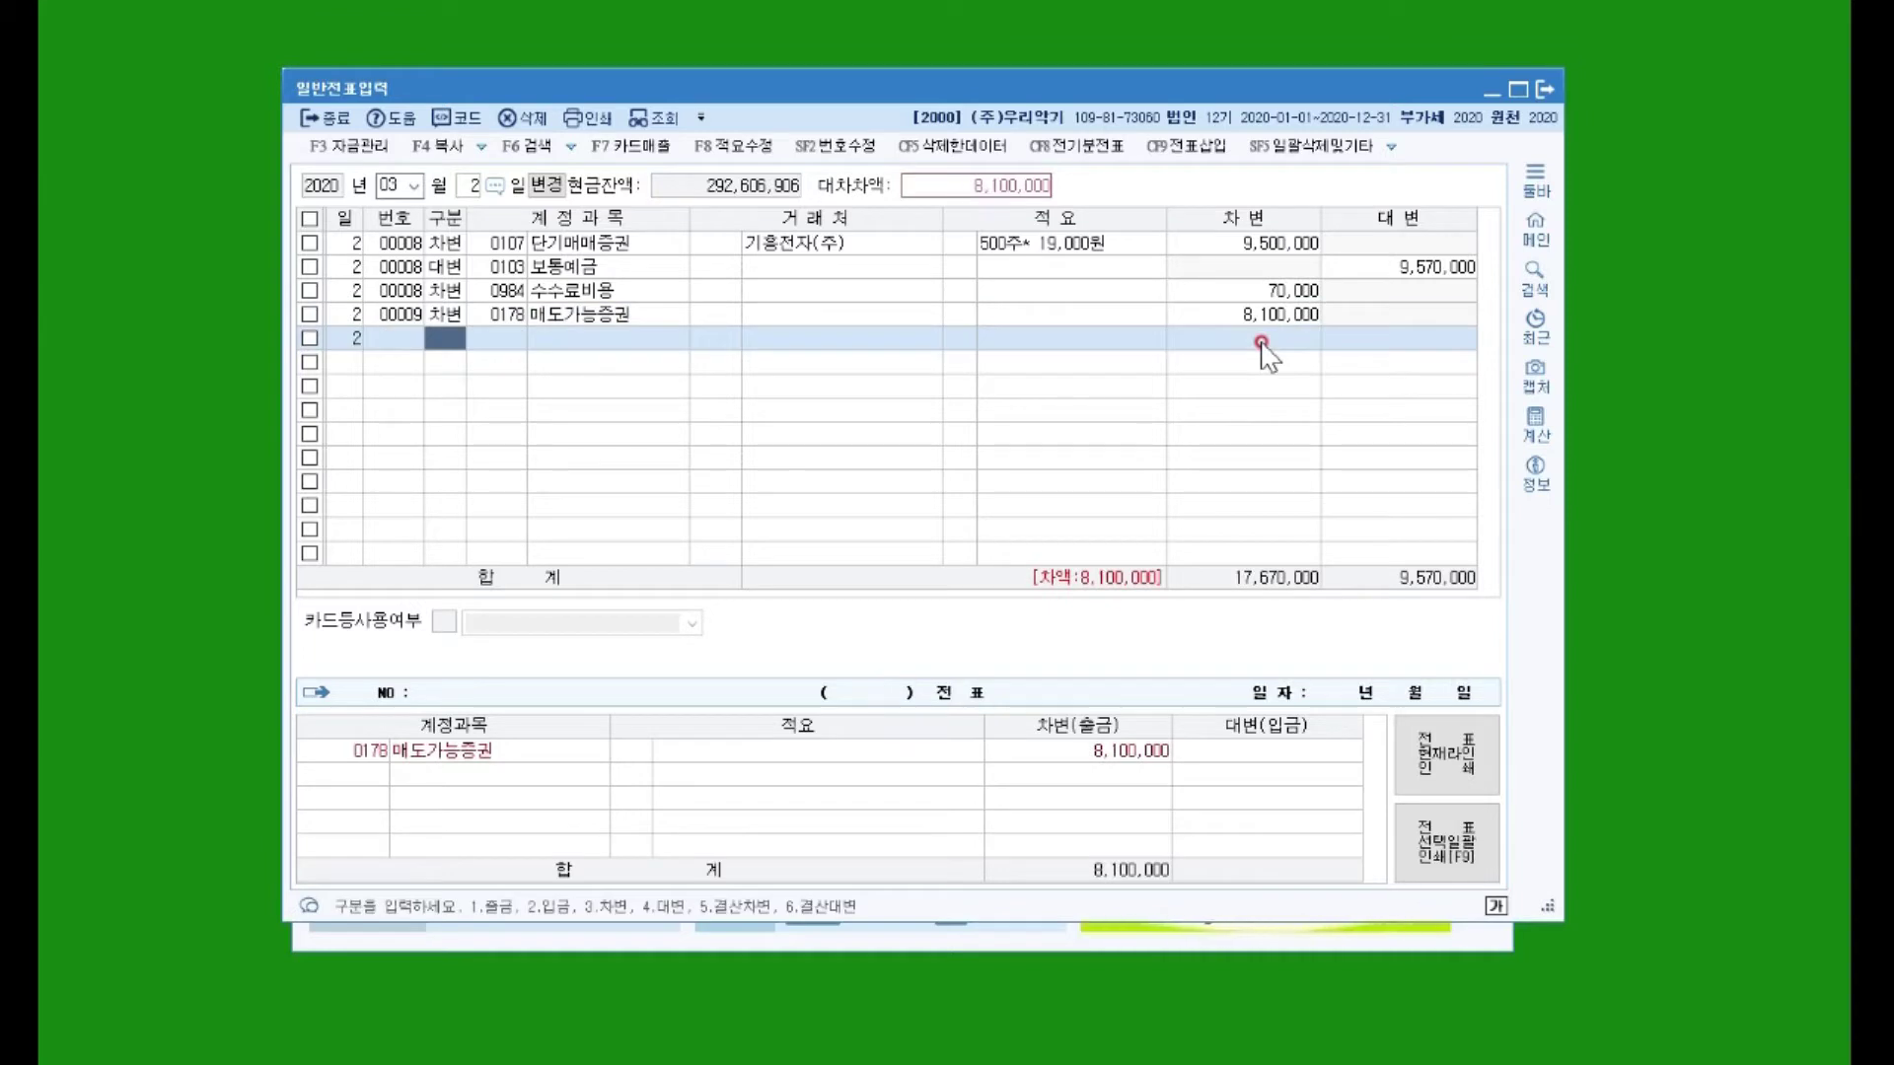
Step: Add the balancing credit line for account 0102 당좌예금 with an amount of 8,100,000
type("4")
key("Return")
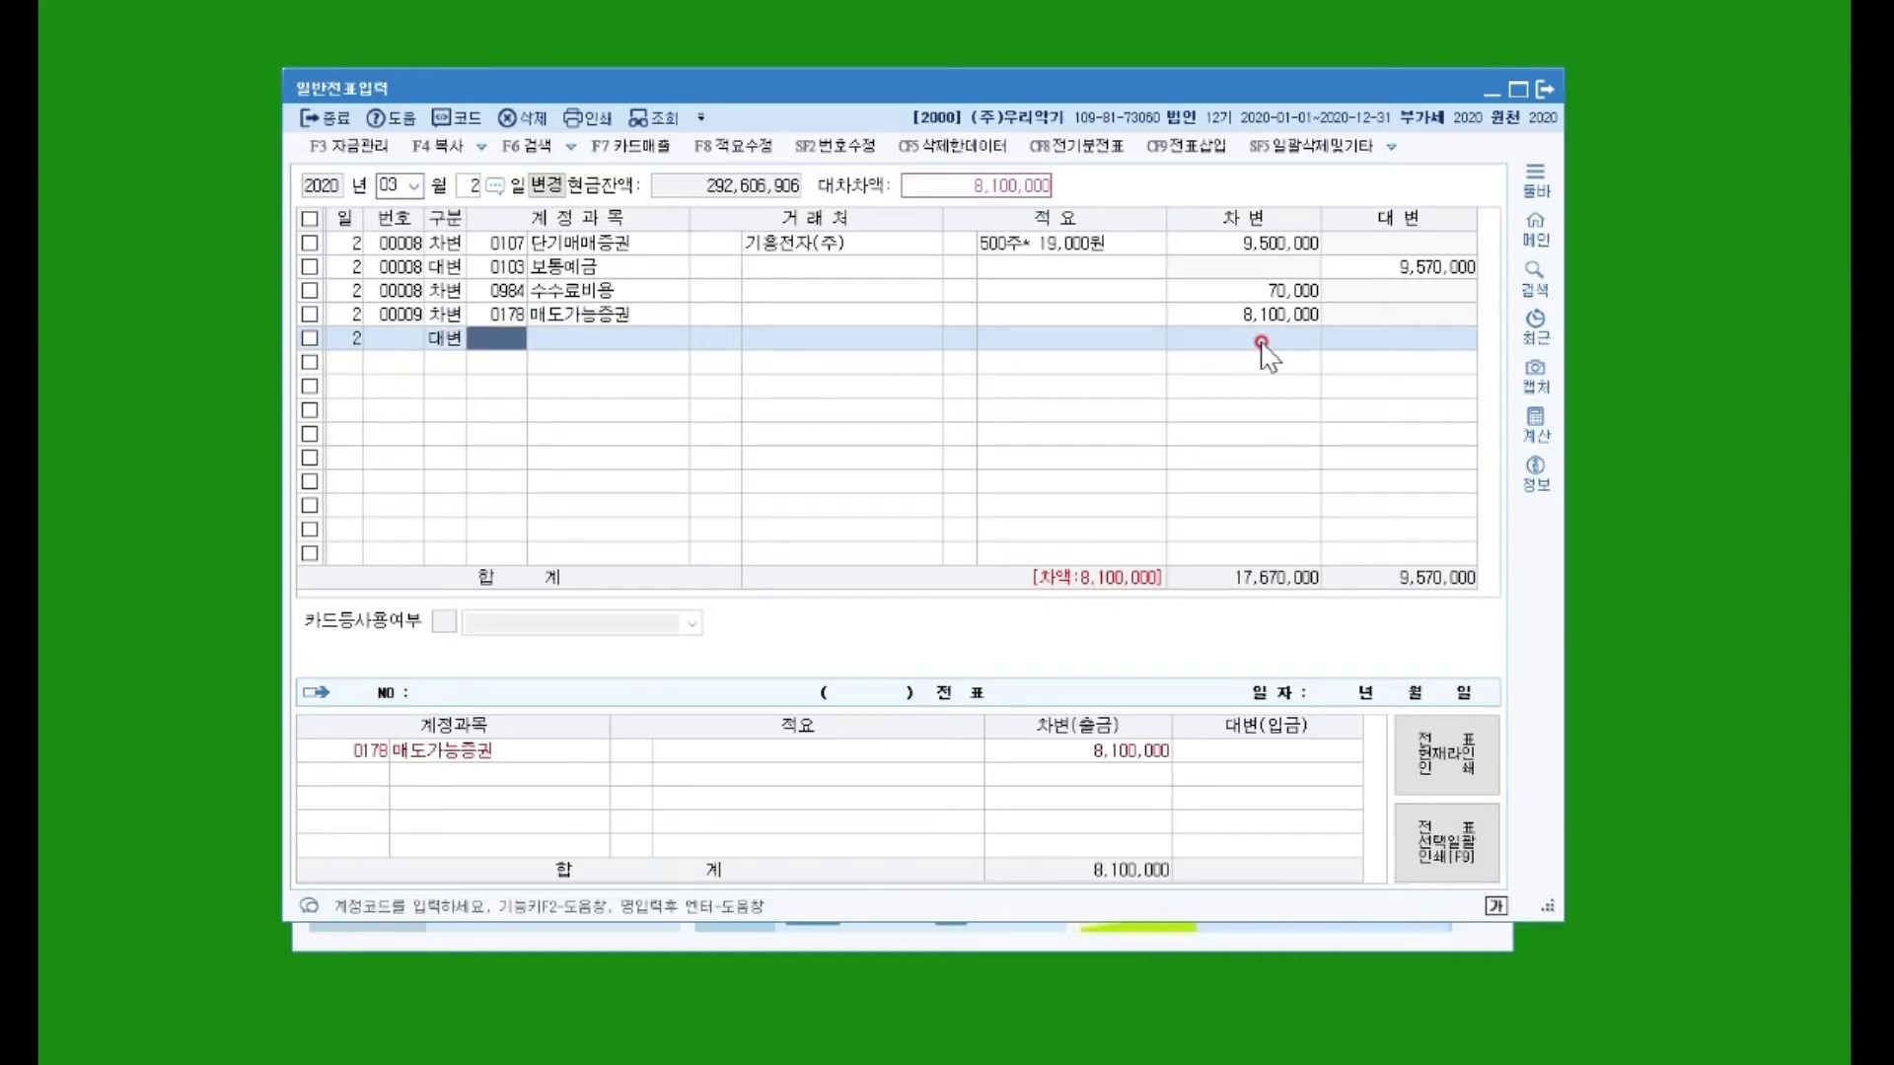
type("당좌")
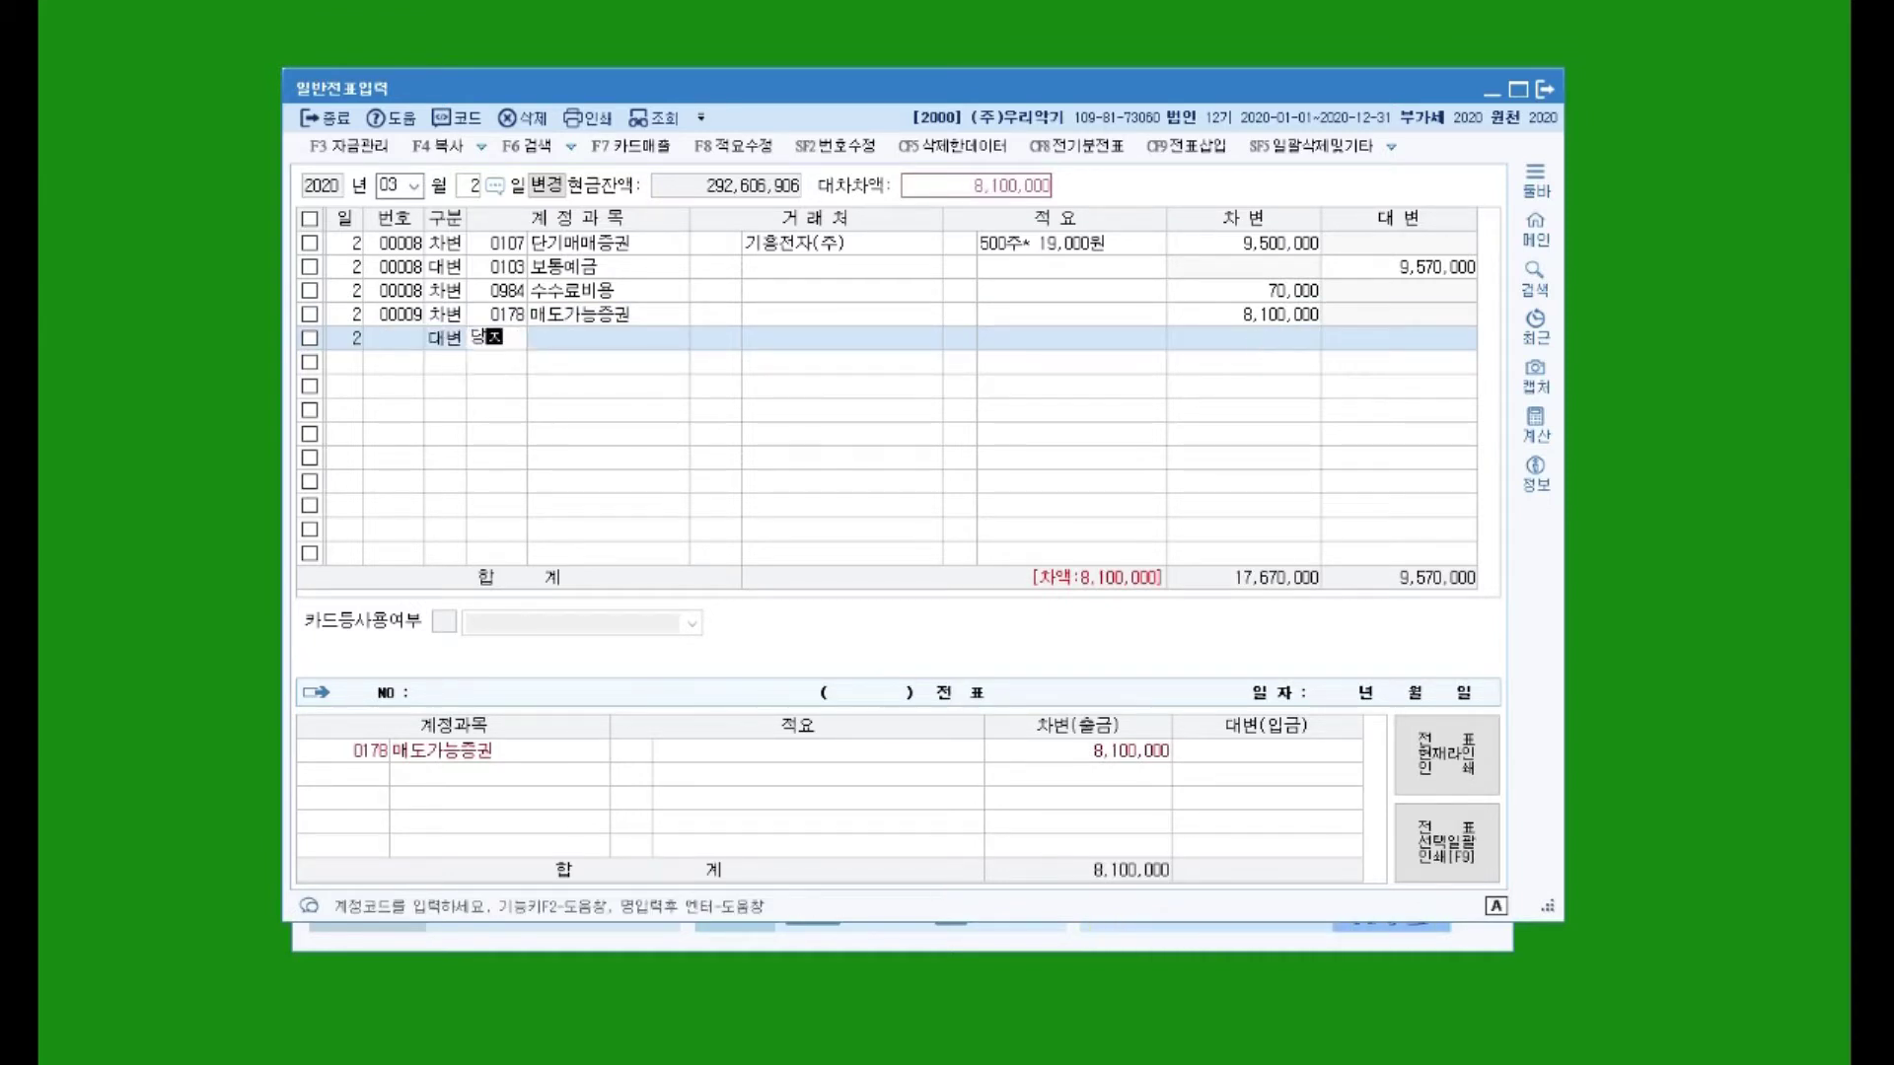
key("Return")
key("Return")
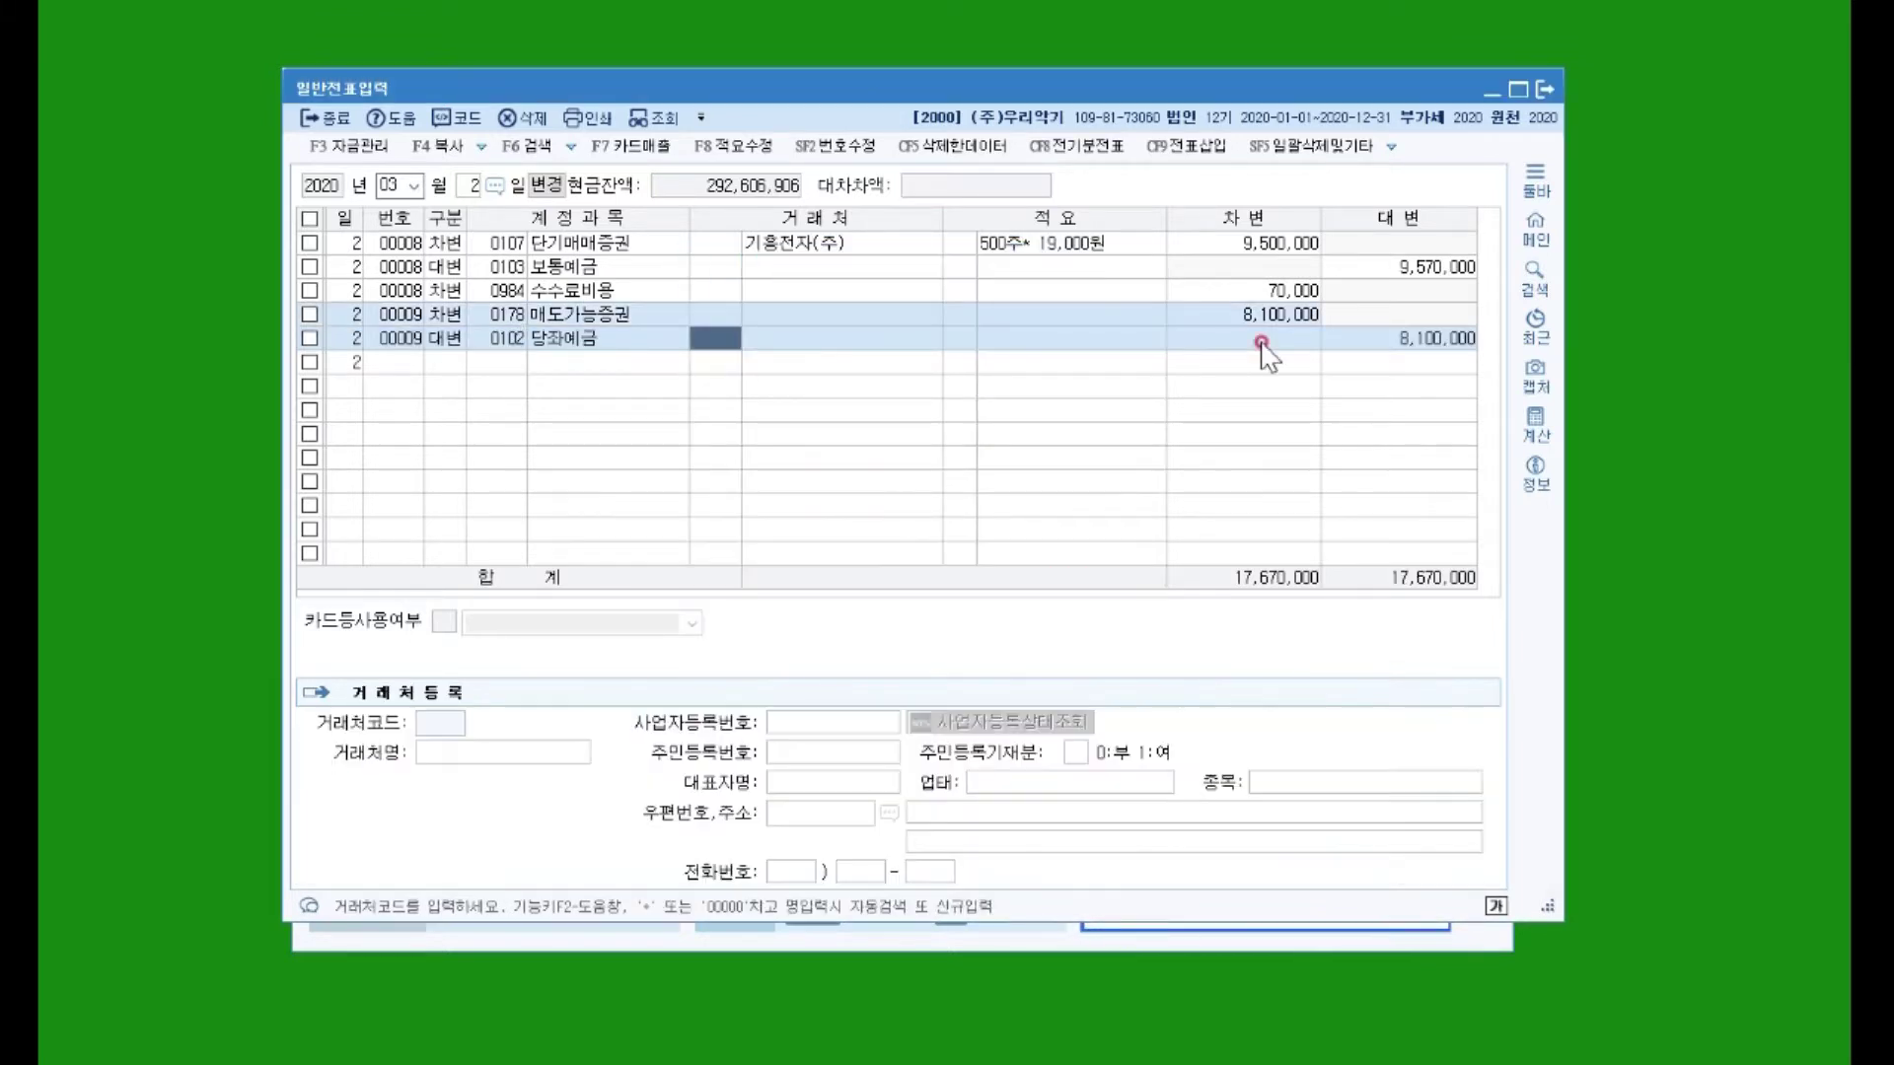
key("Return")
key("Return")
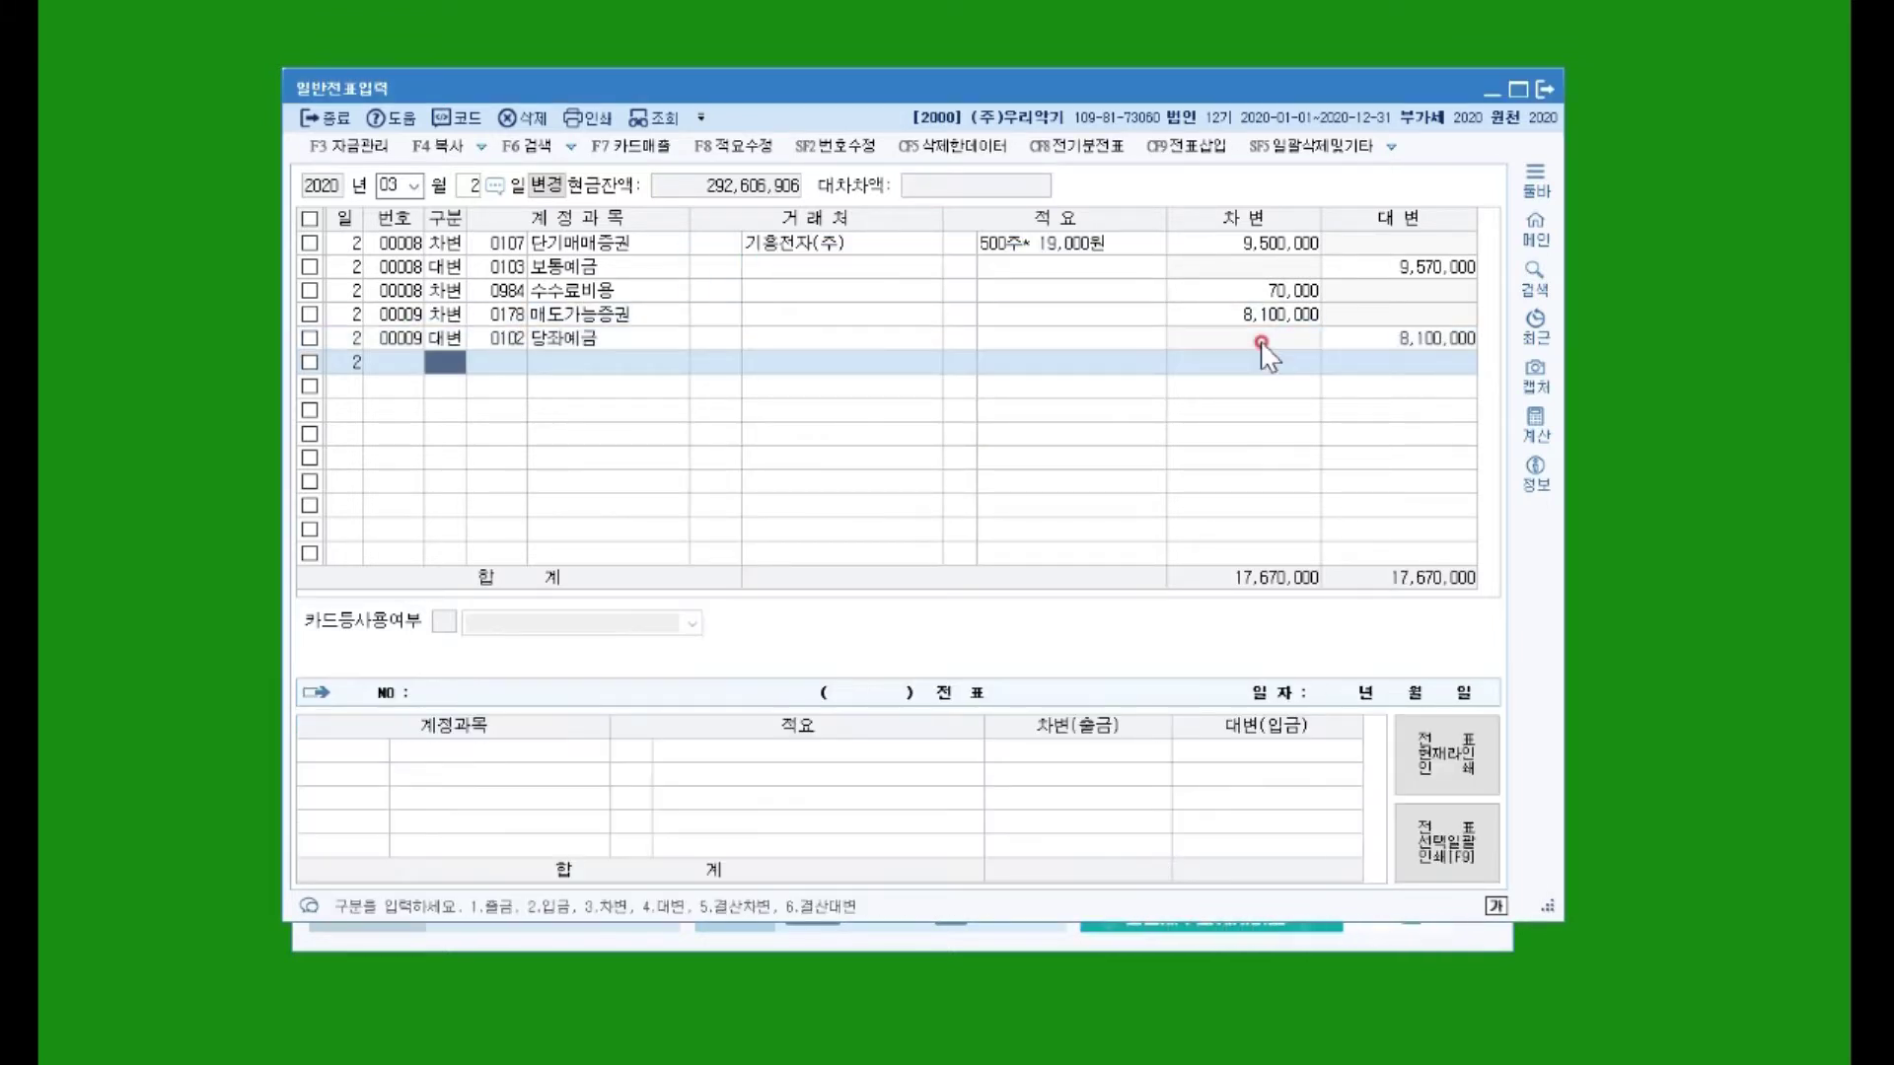
Step: Enter "1,000좌 * 8,000원" as the description on the 매도가능증권 debit line of voucher 00009
left_click(1261, 342)
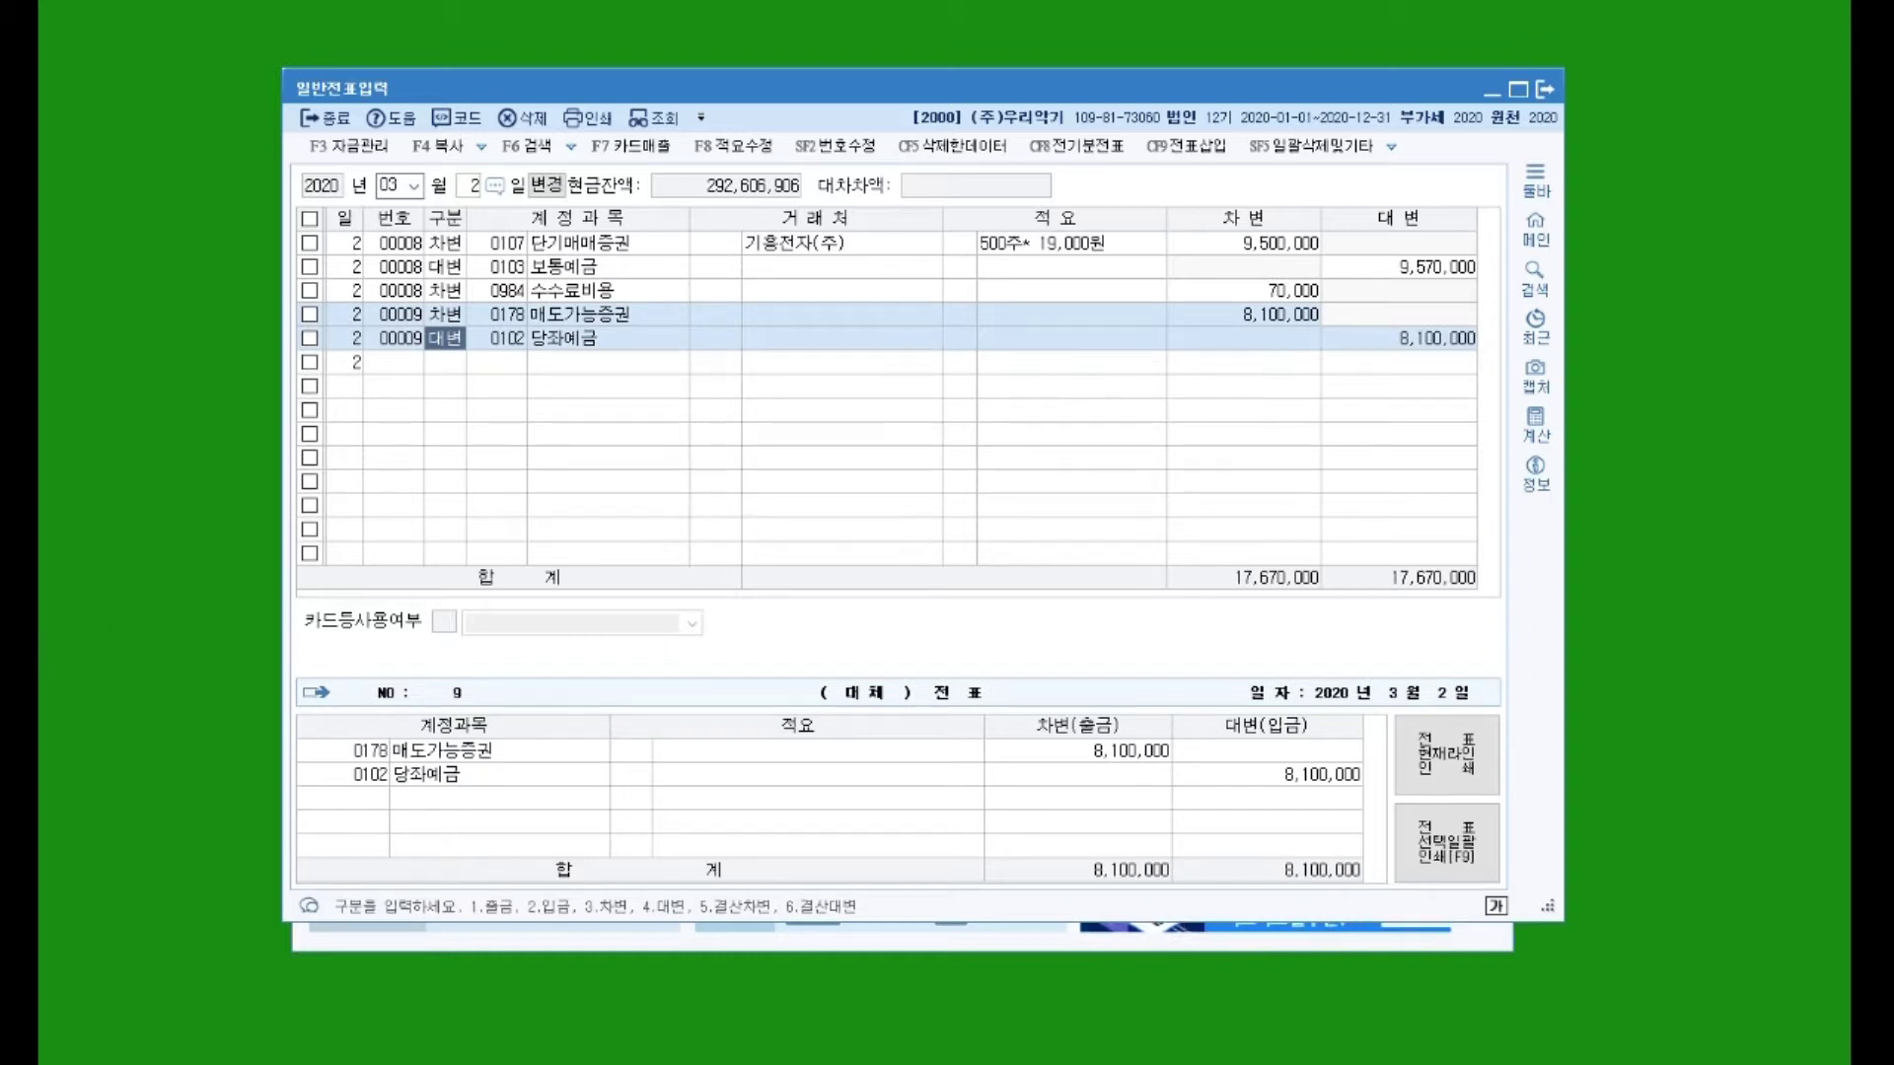
left_click(1037, 313)
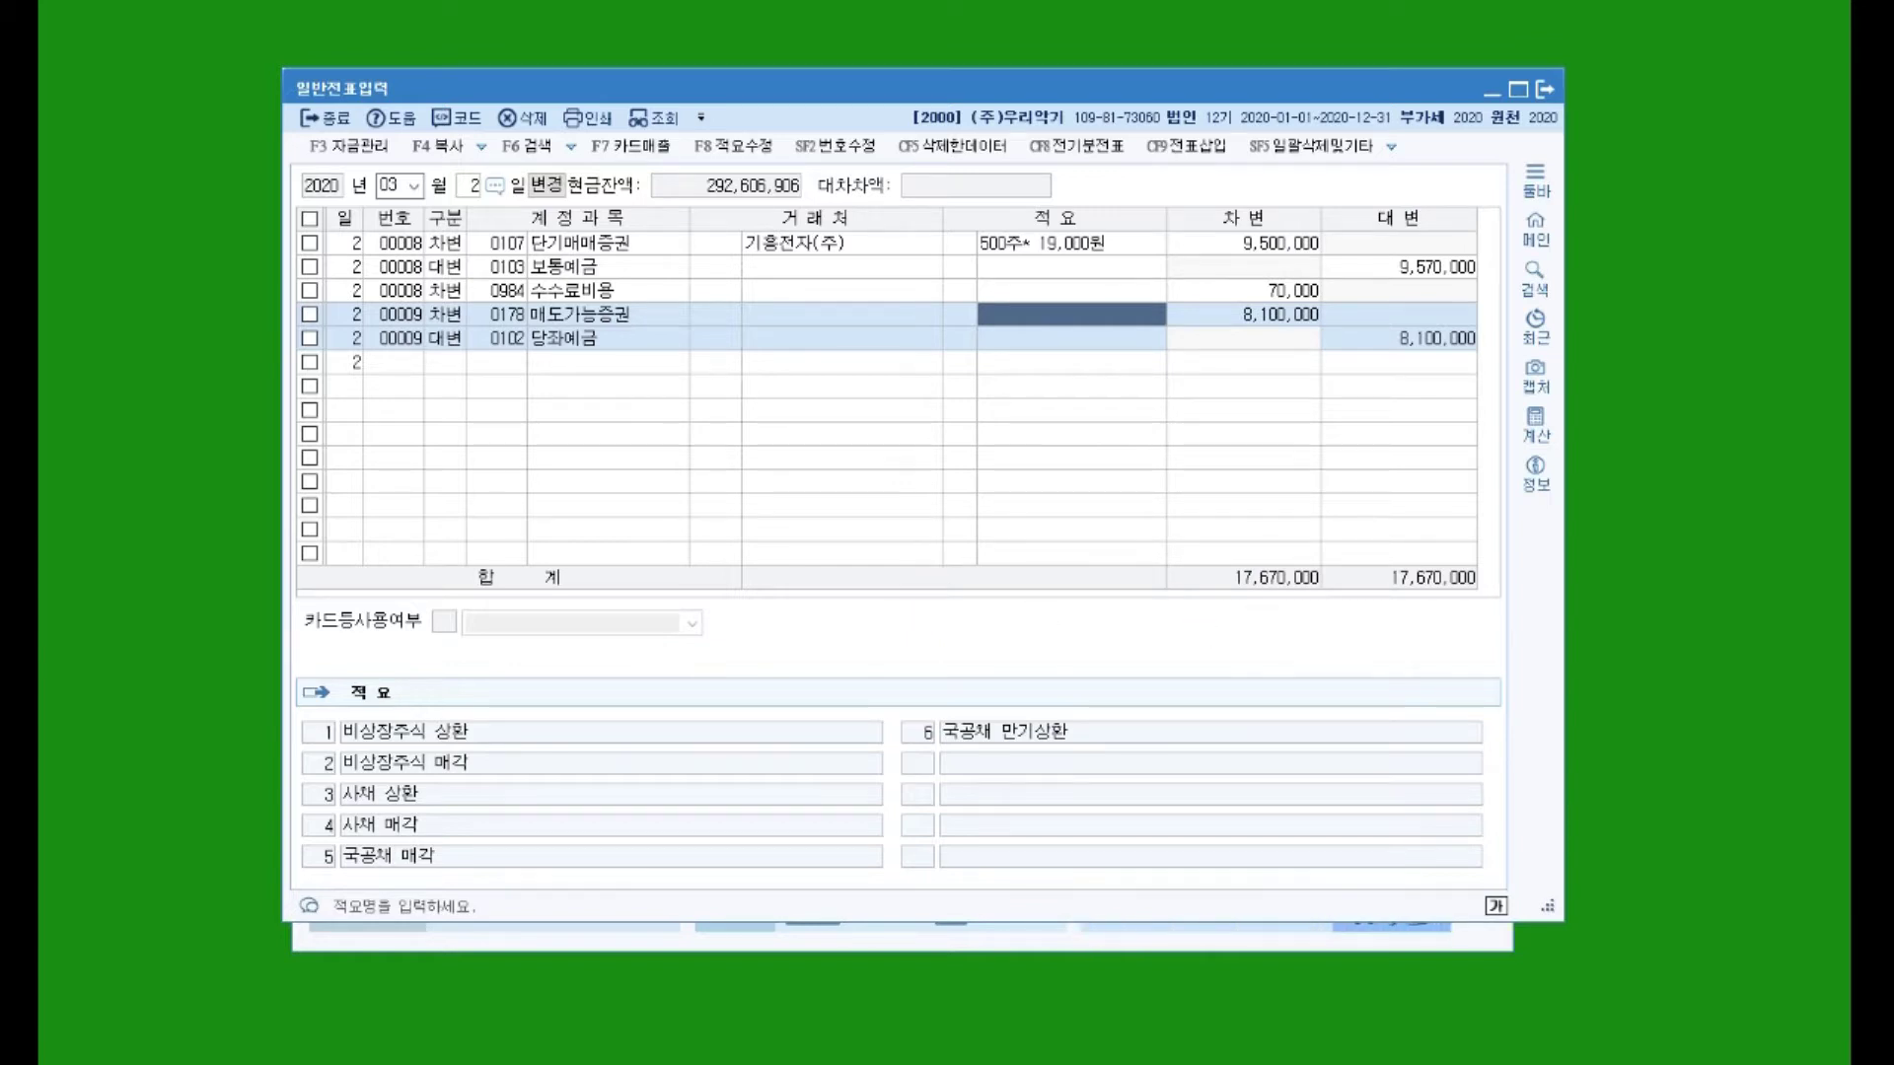
left_click(1056, 311)
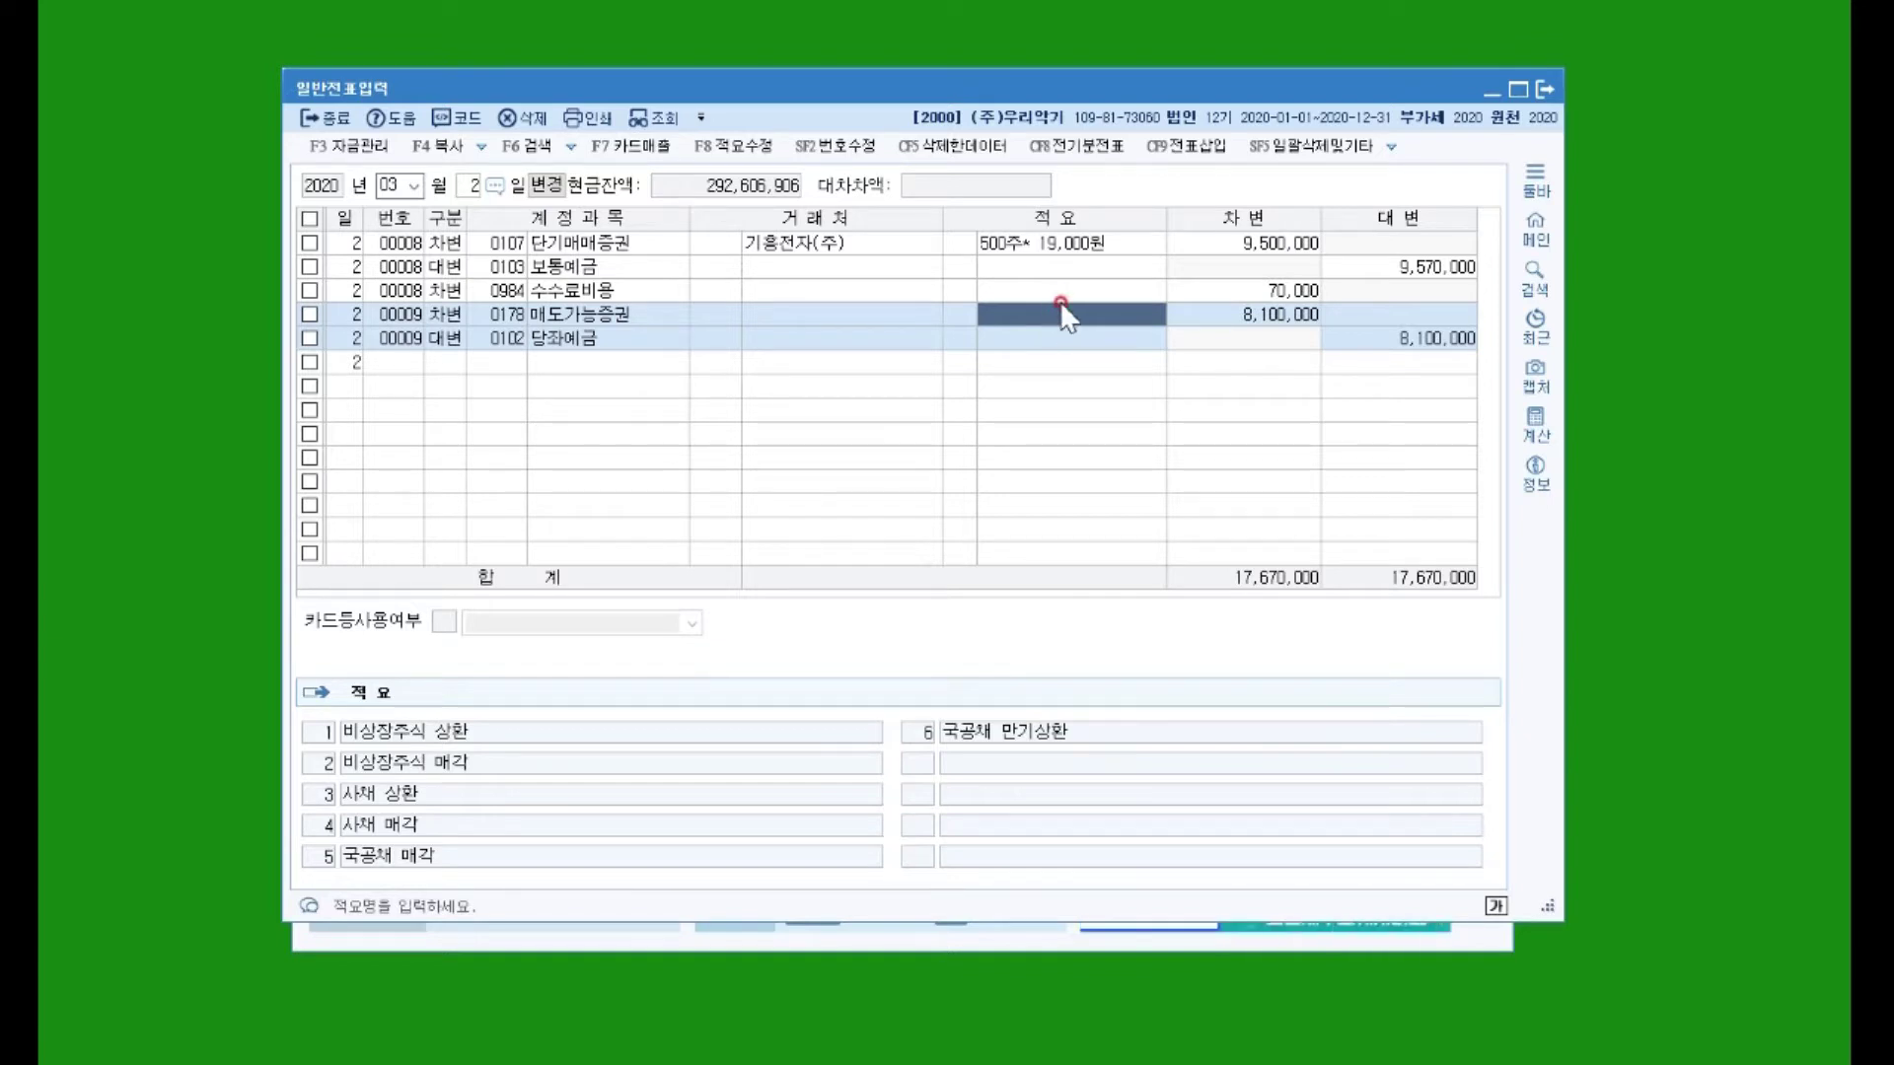
type("1,000주")
type("ㅏ ㅅ")
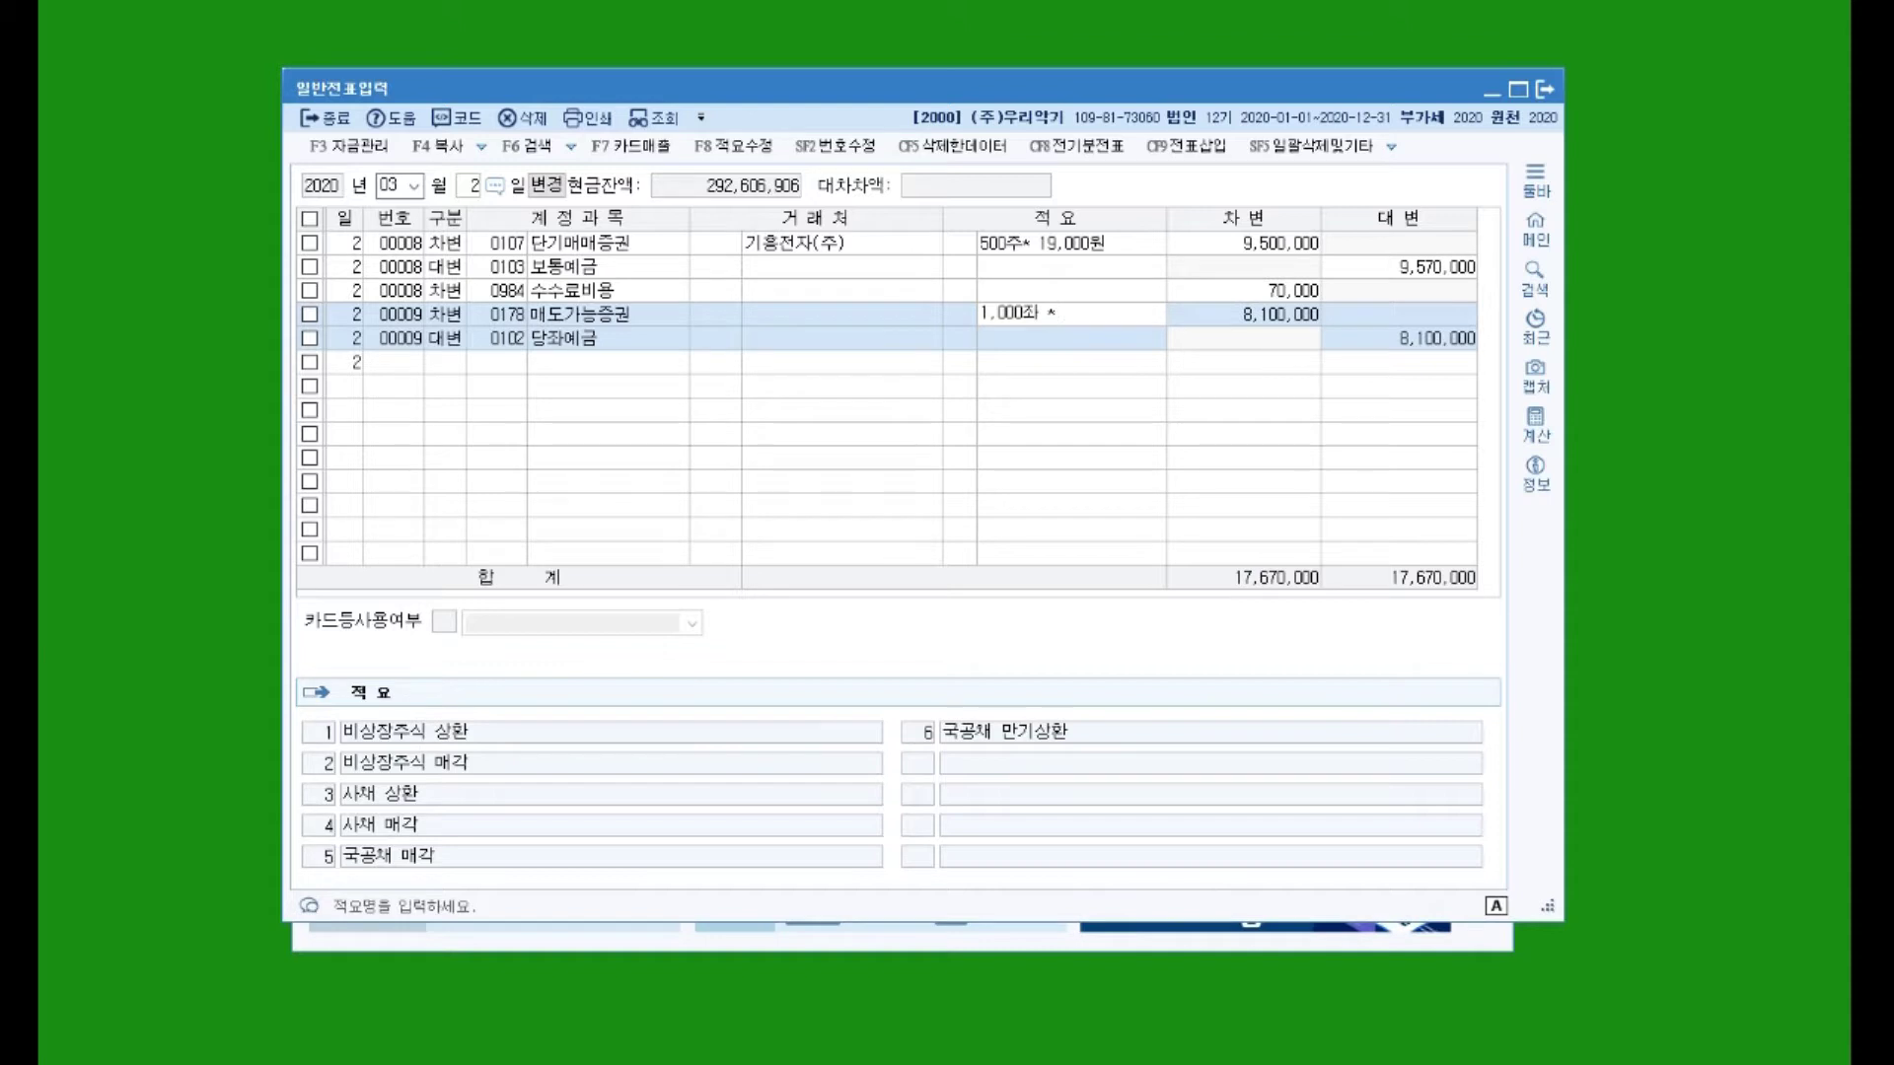
type("8,000")
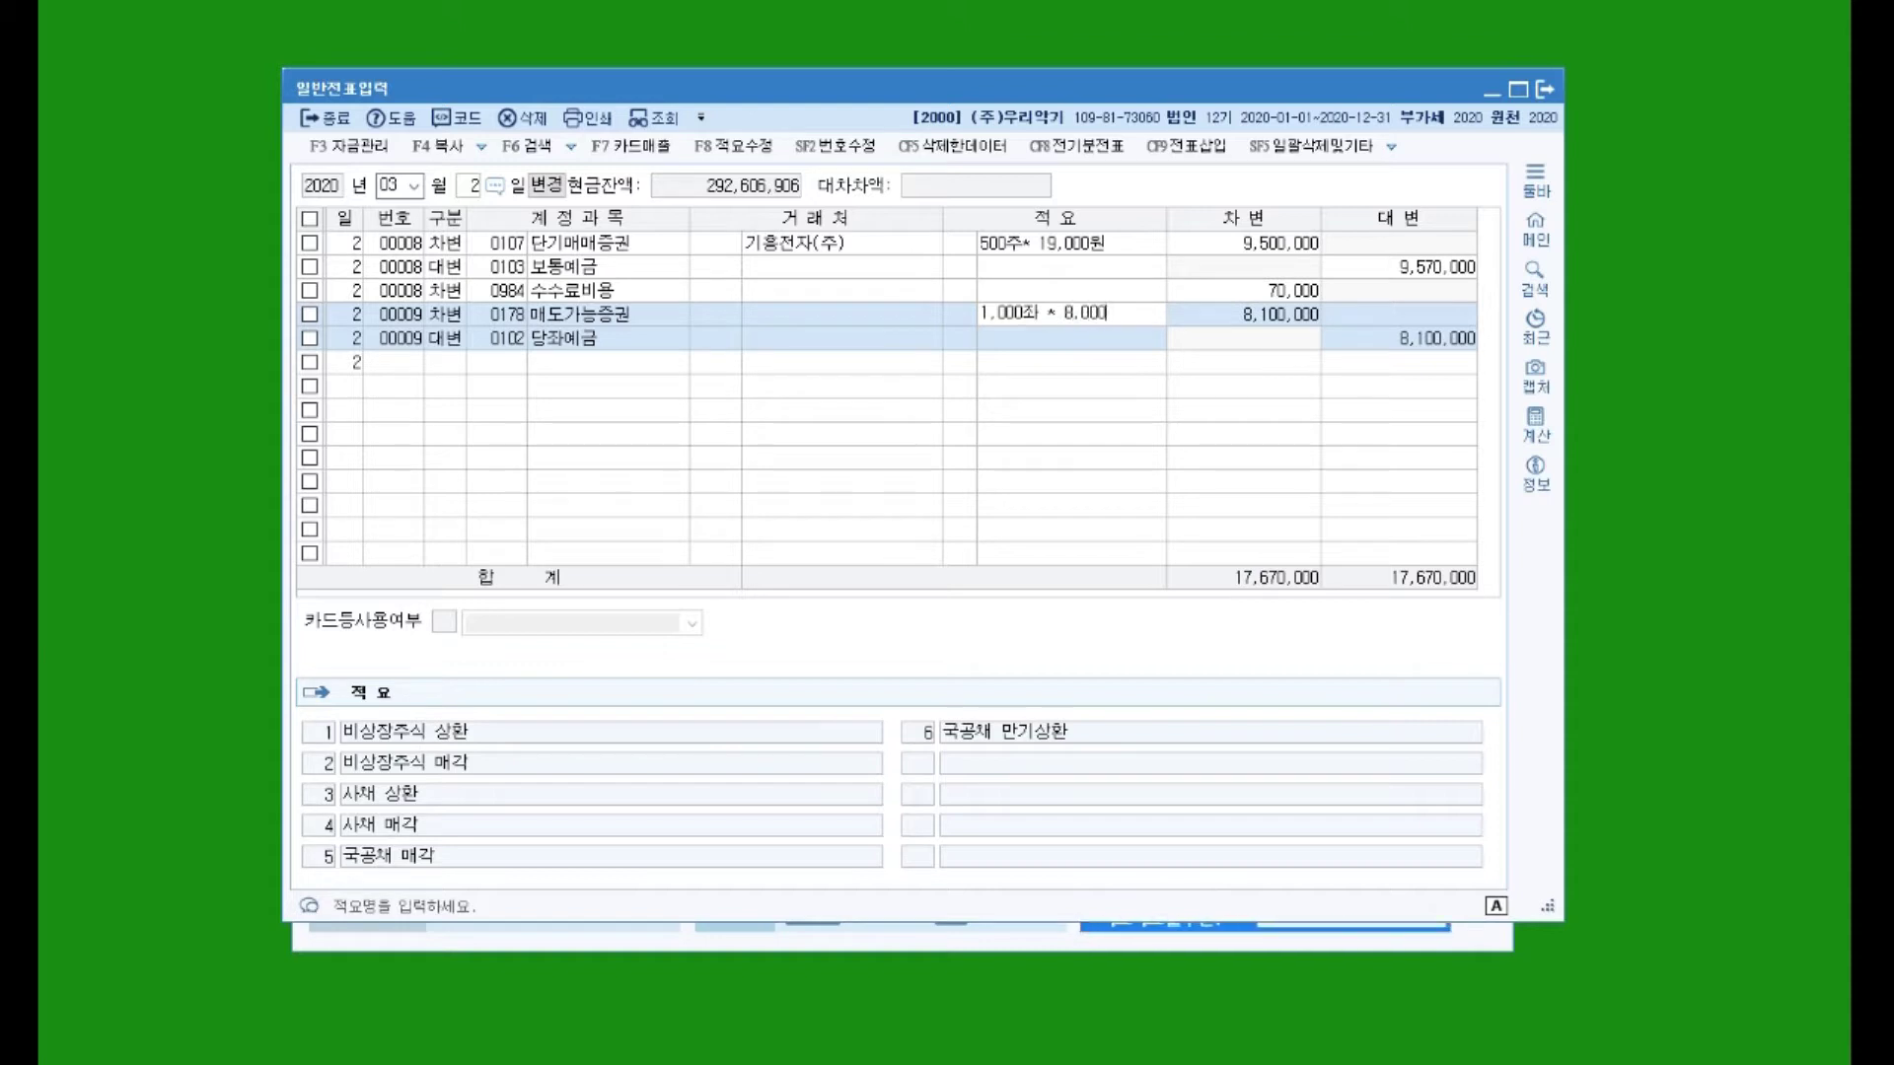
type("원")
key("Return")
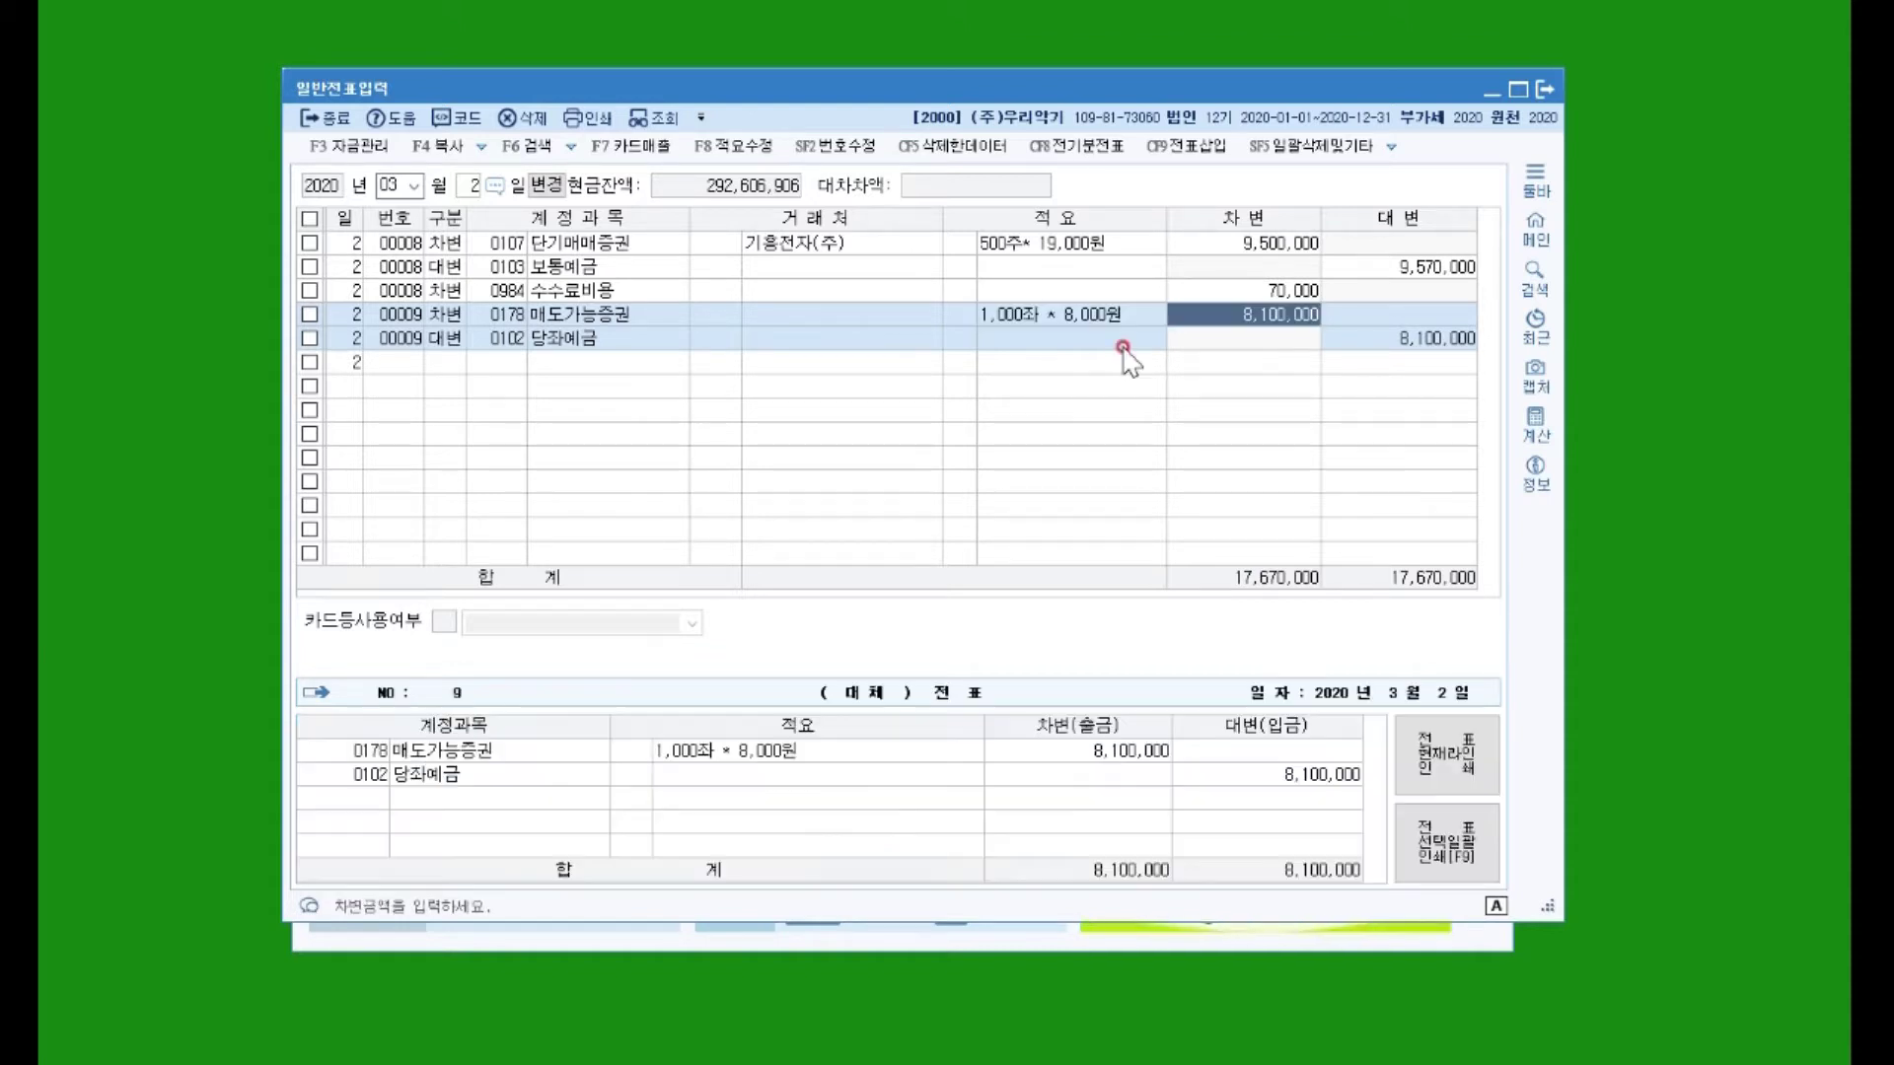
Step: Start a new voucher below with a debit line for account 0103 보통예금 and an amount of 2,620,000
left_click(409, 365)
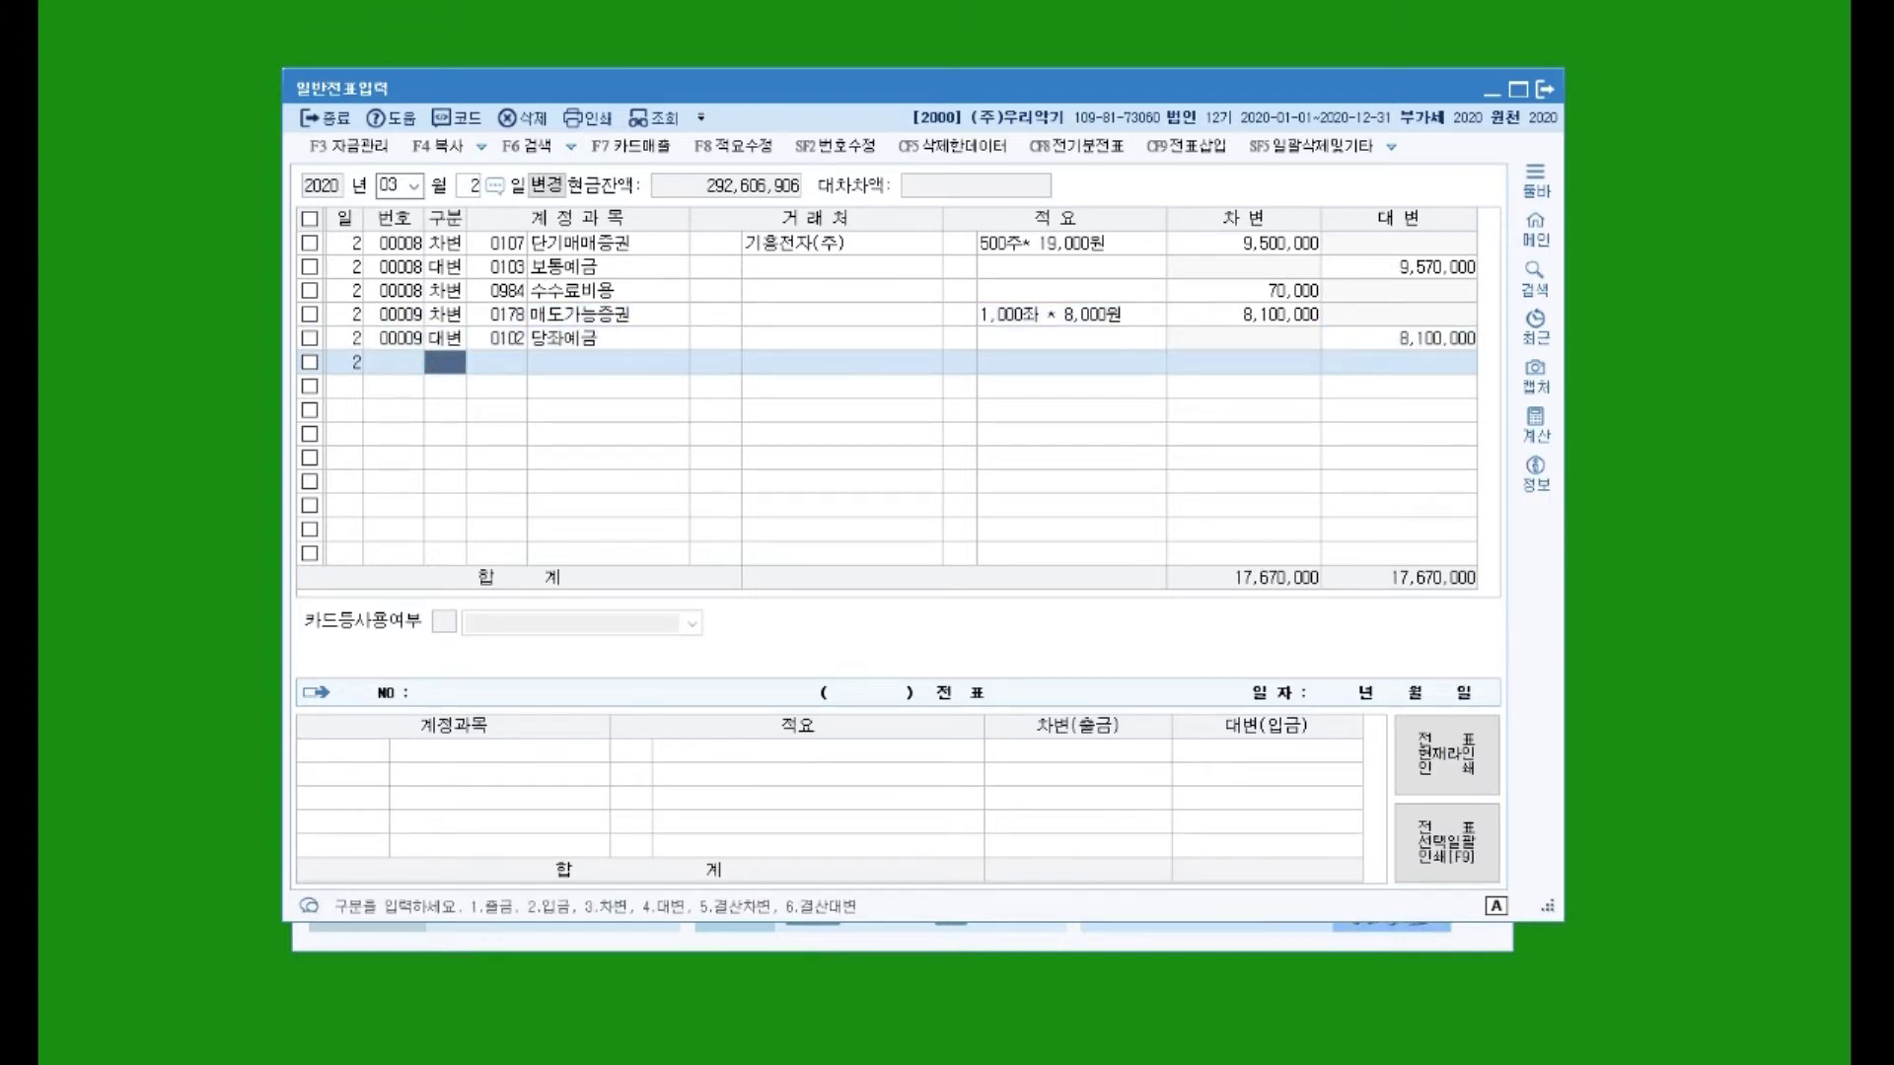
type("3")
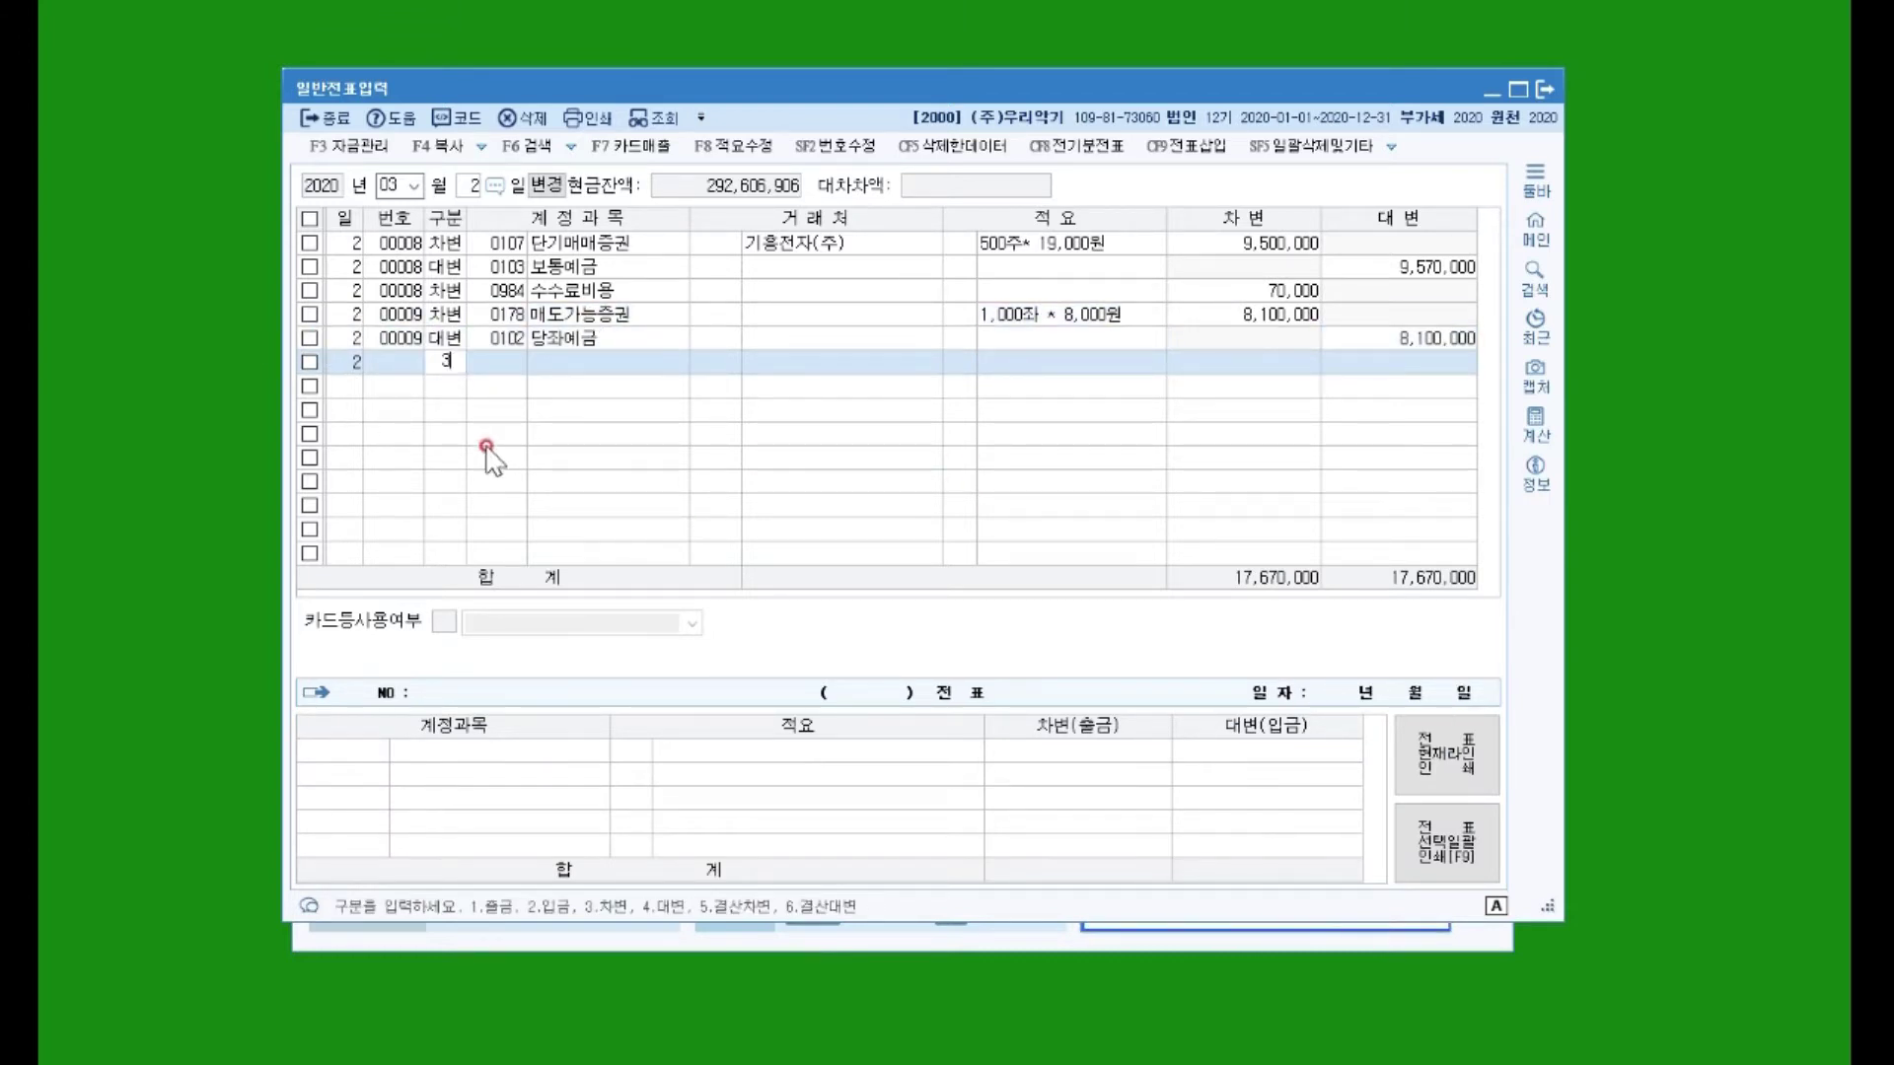
key("Return")
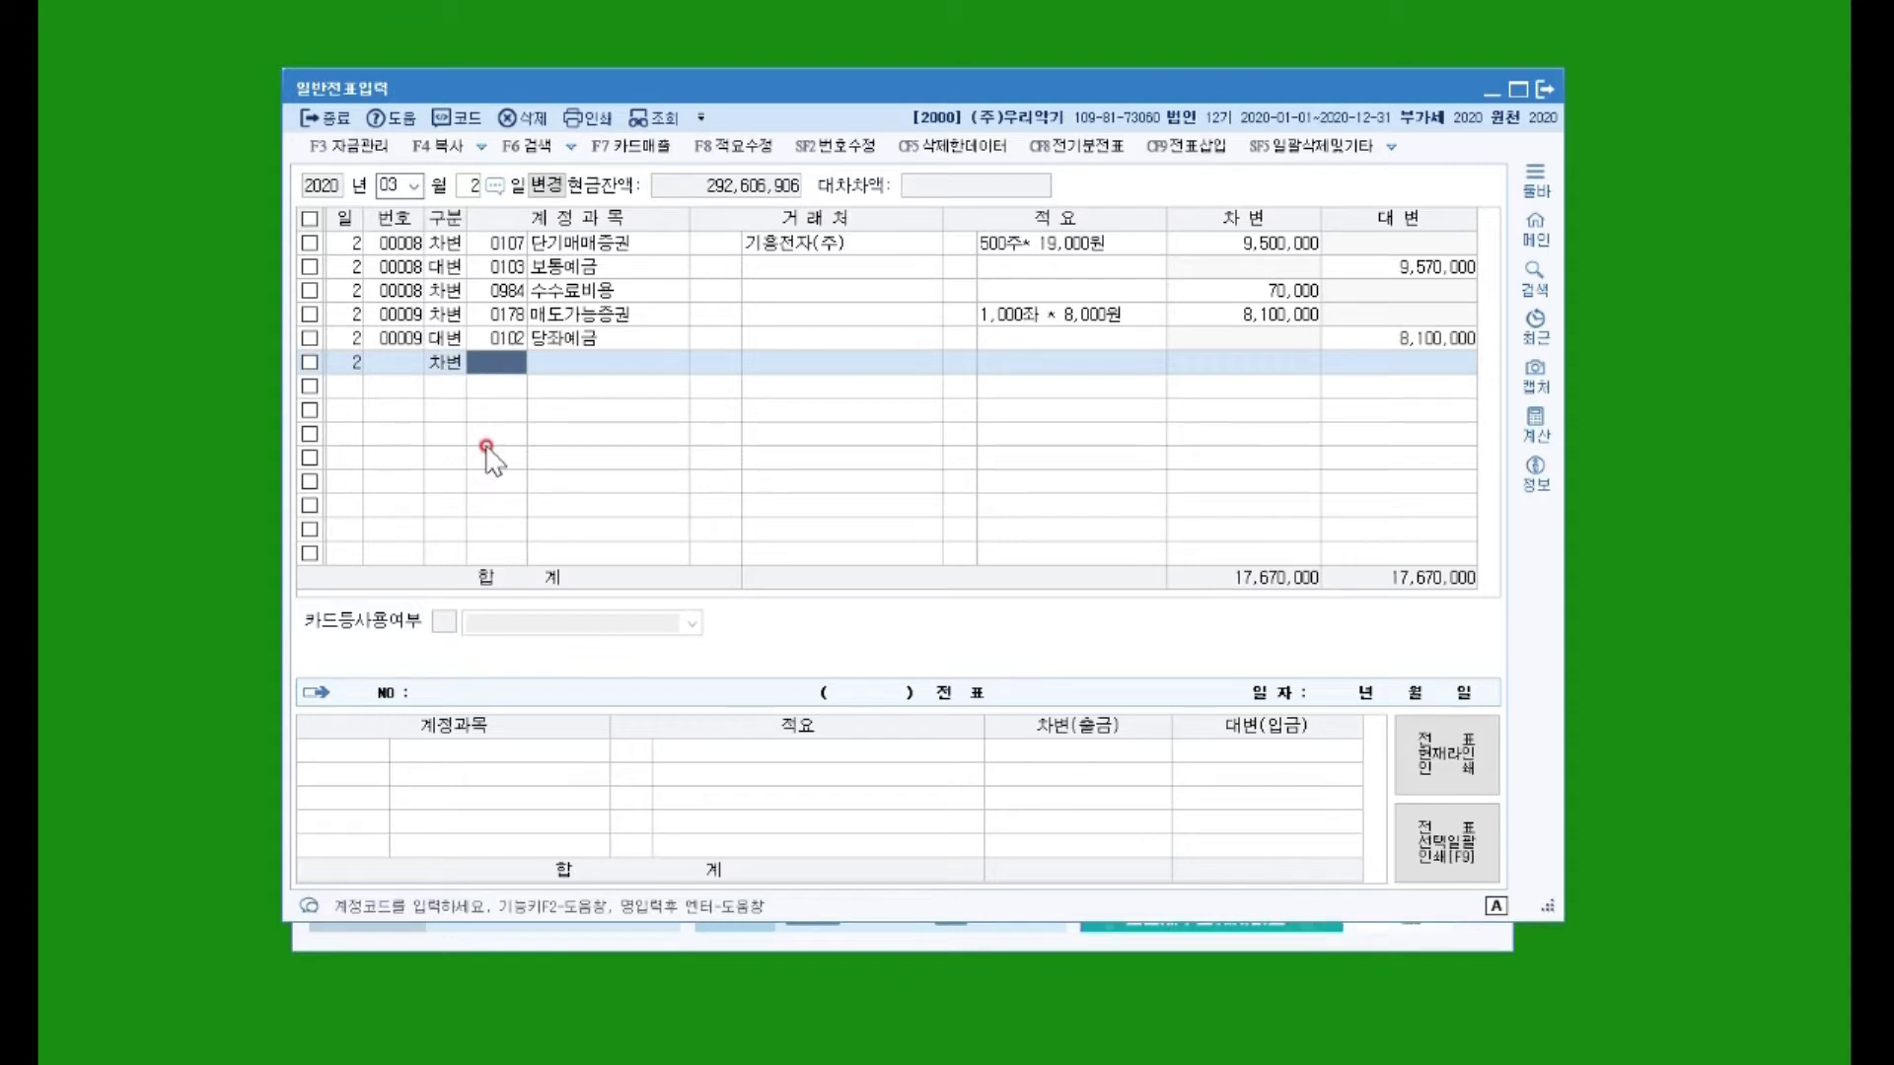
type("103")
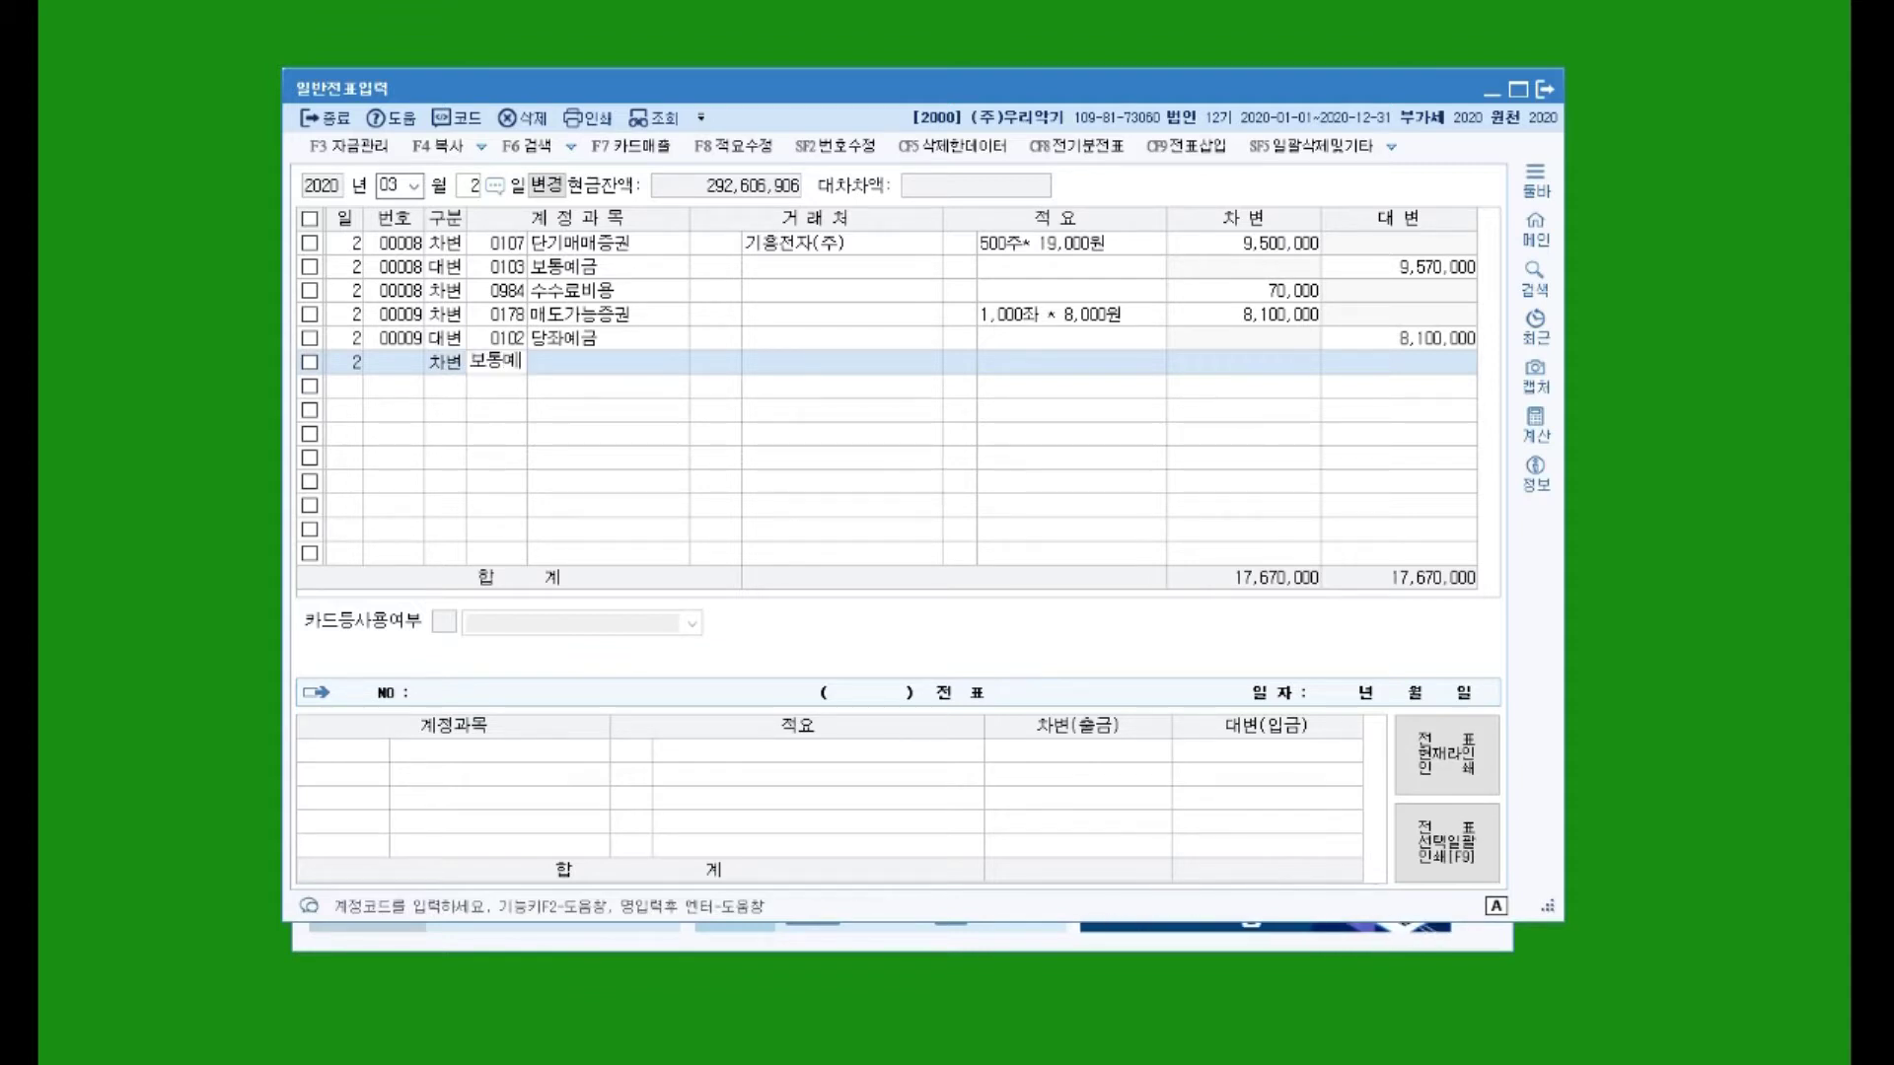
key("Return")
key("Return")
key("Return")
key("Return")
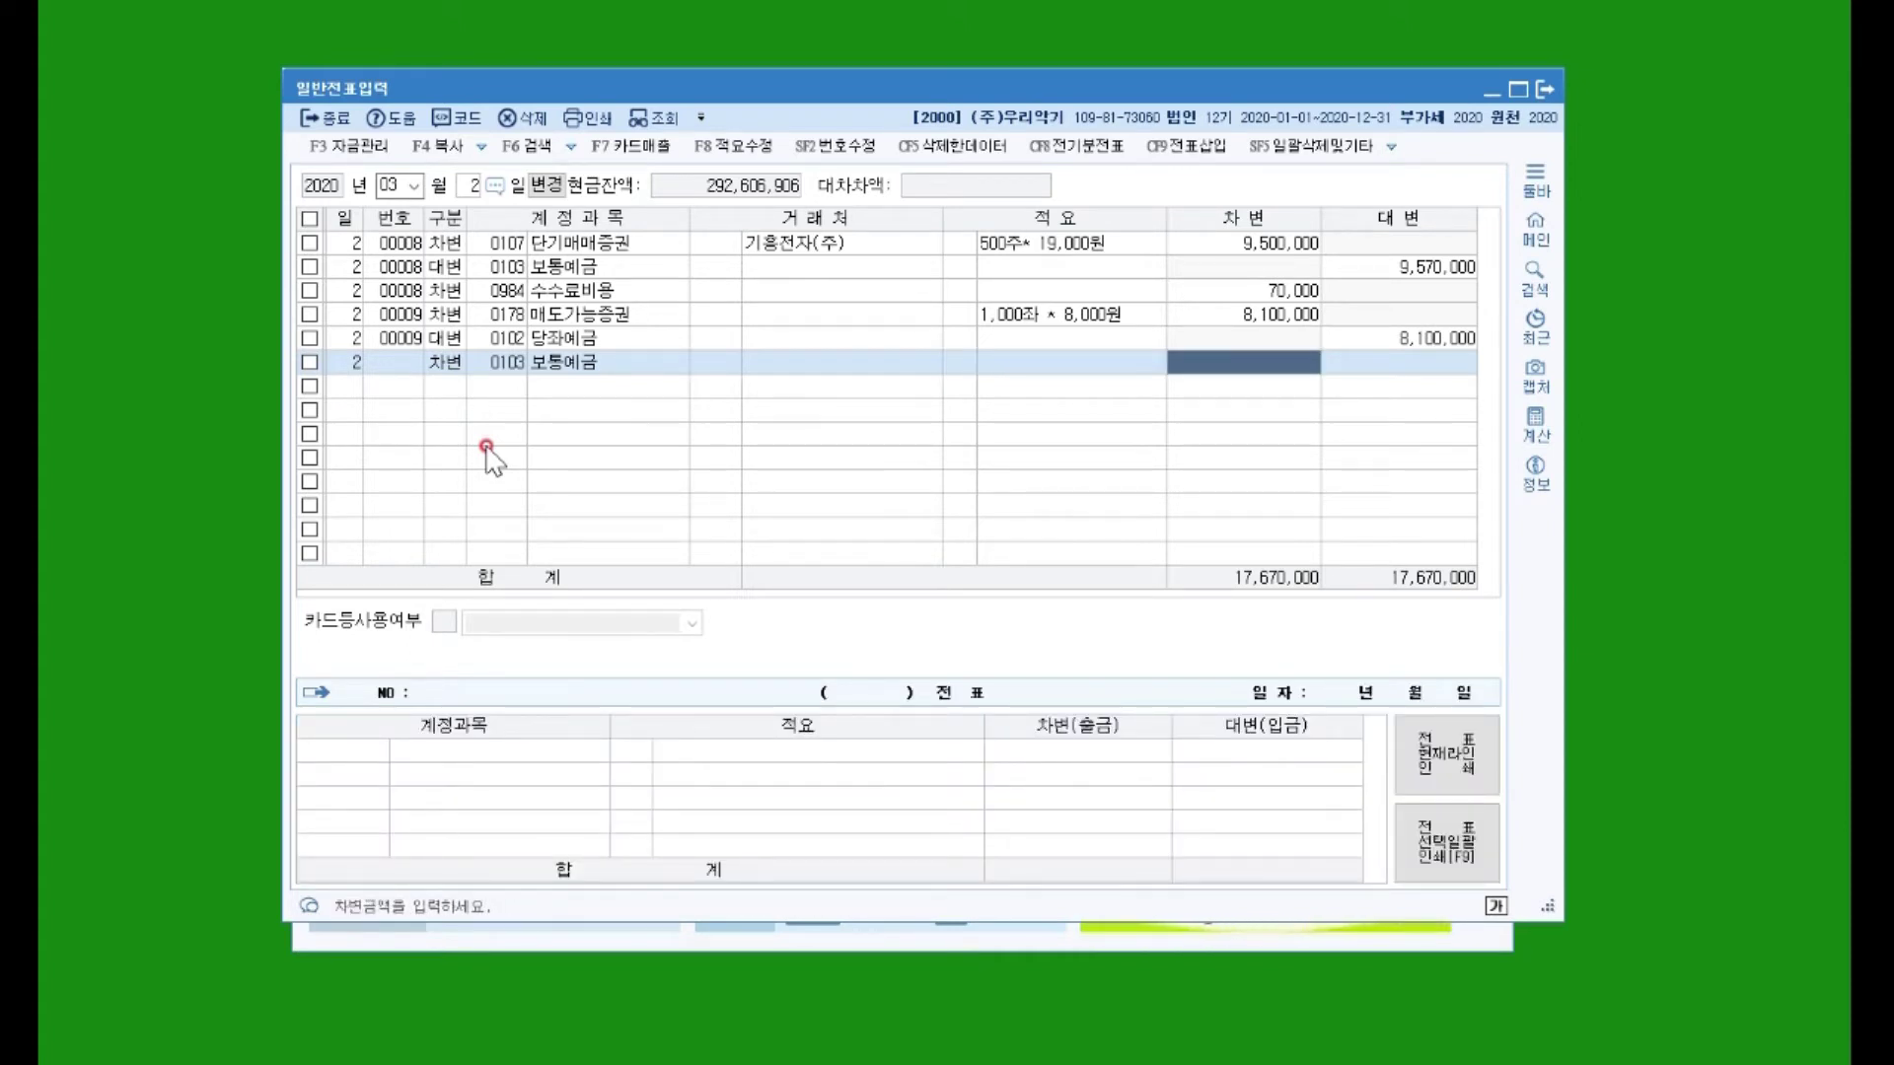
type("2")
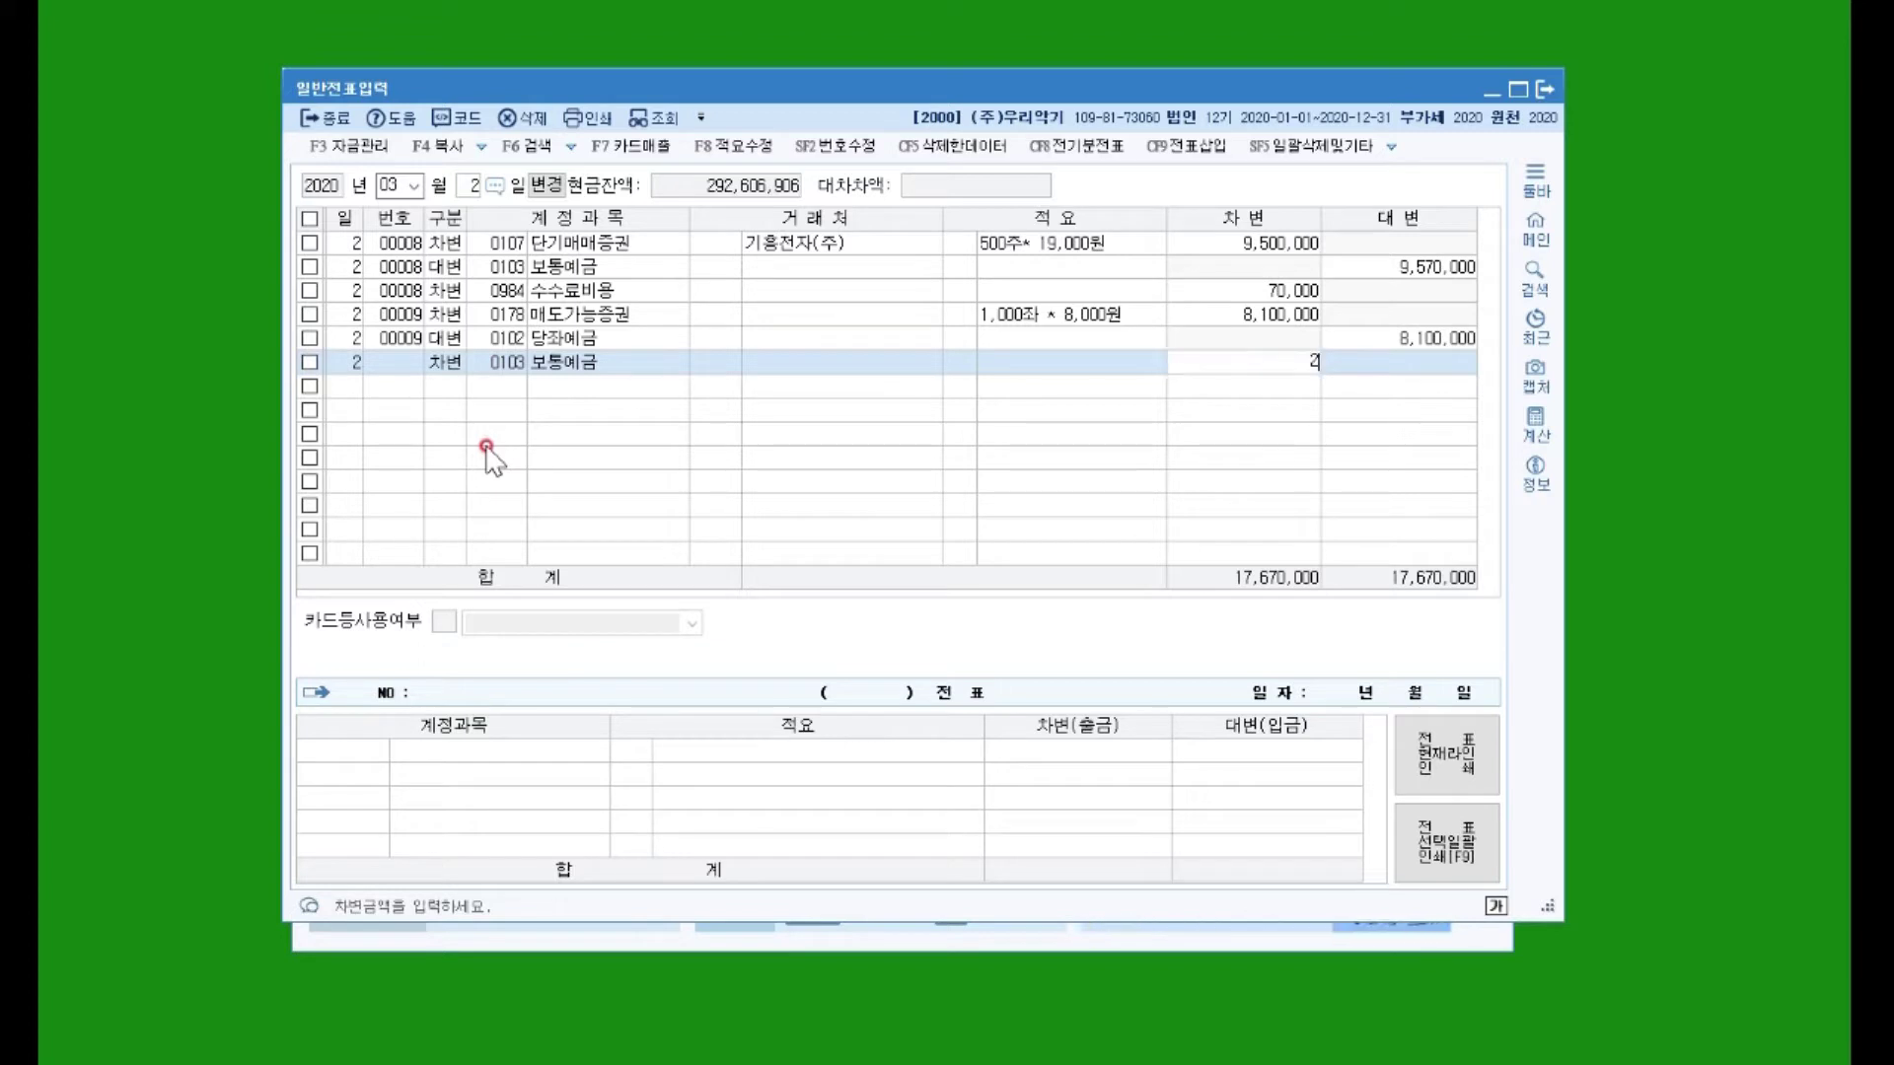
type(",620,000")
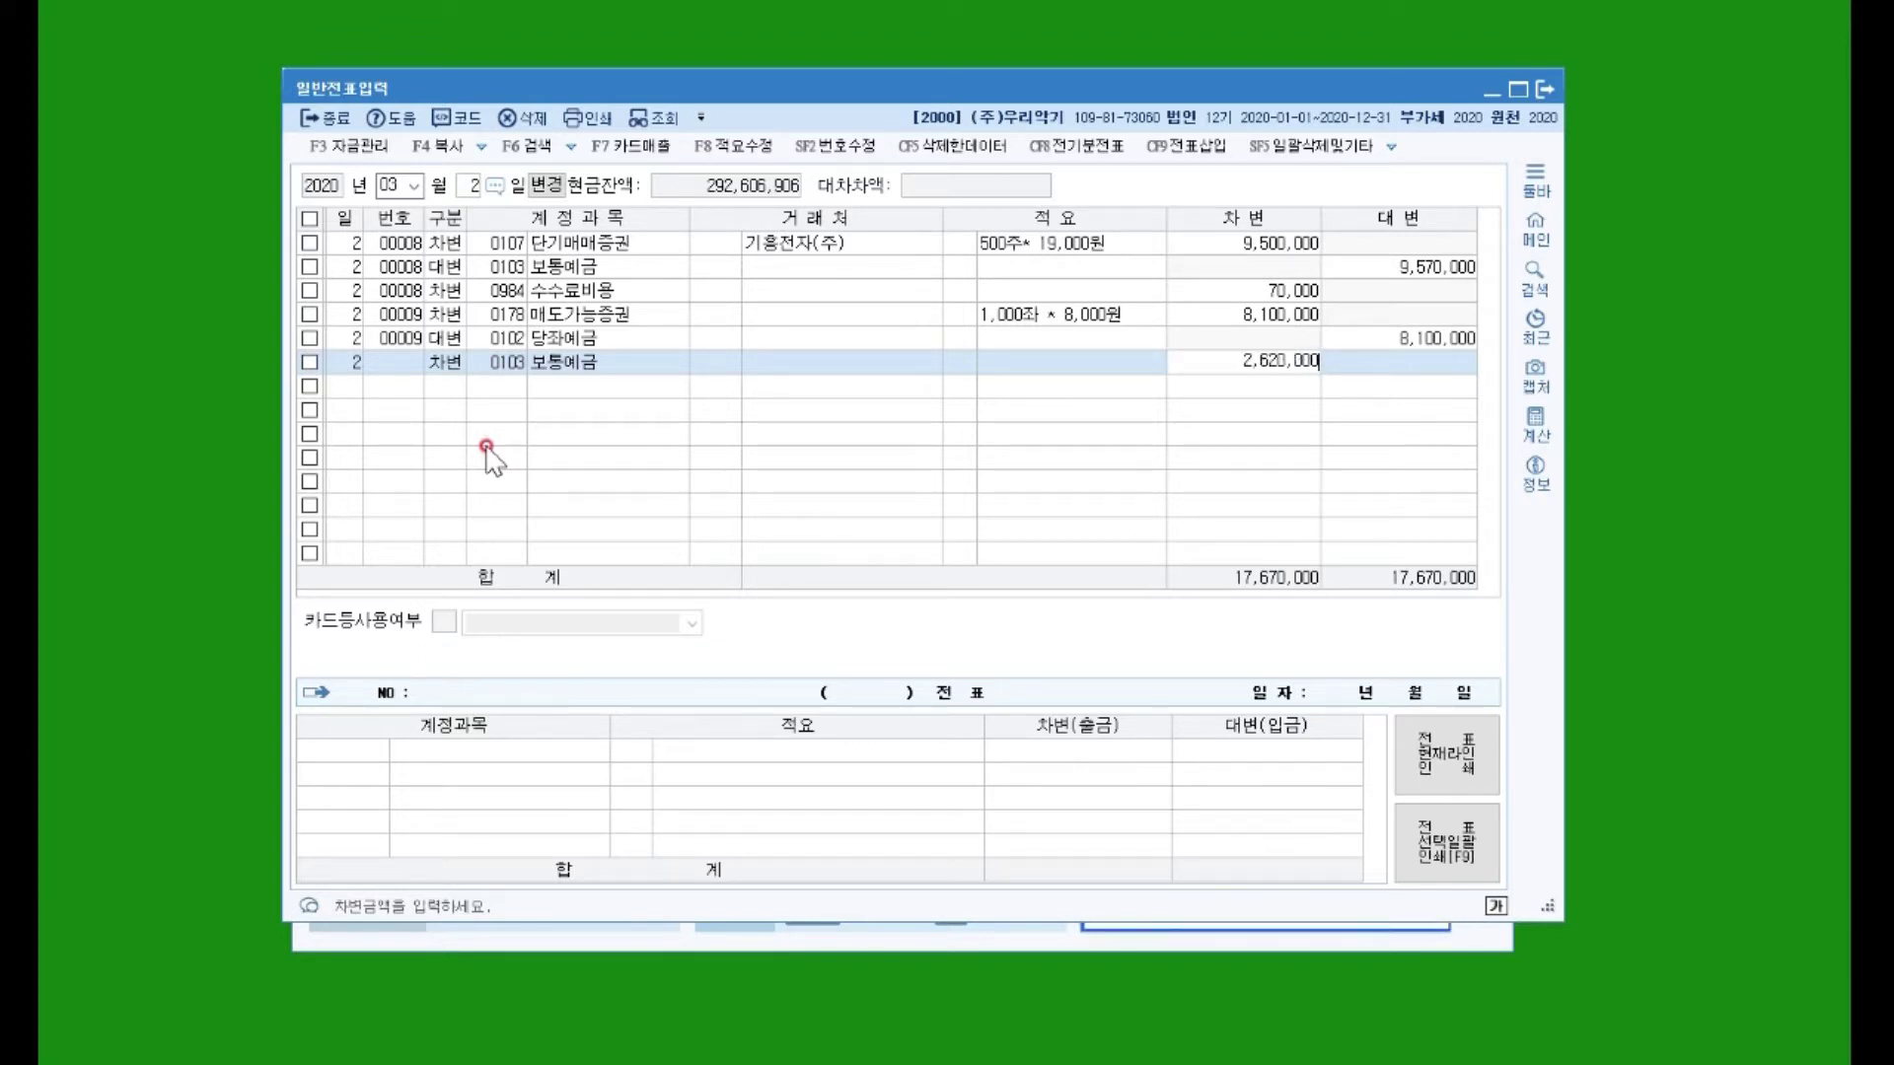
key("Return")
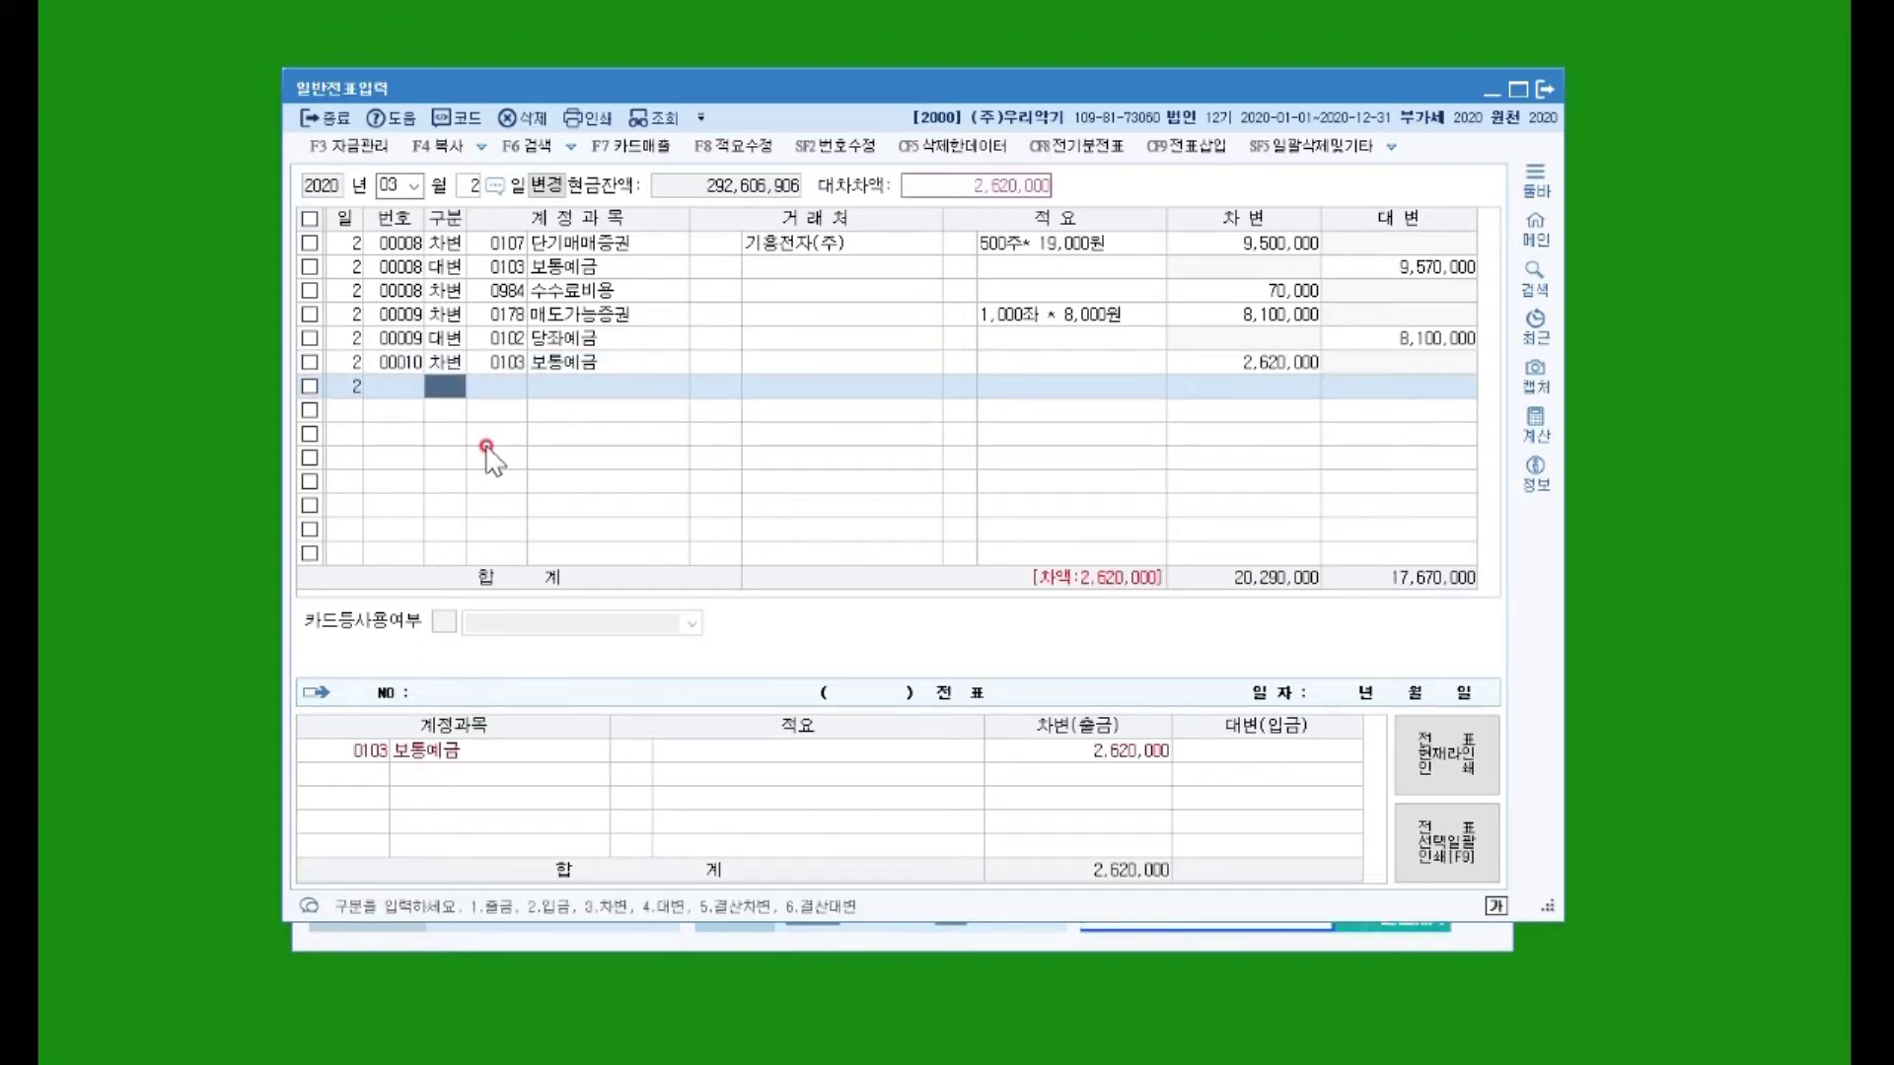
Step: Add a credit line below the 보통예금 debit and assign it account 0178 매도가능증권
type("3")
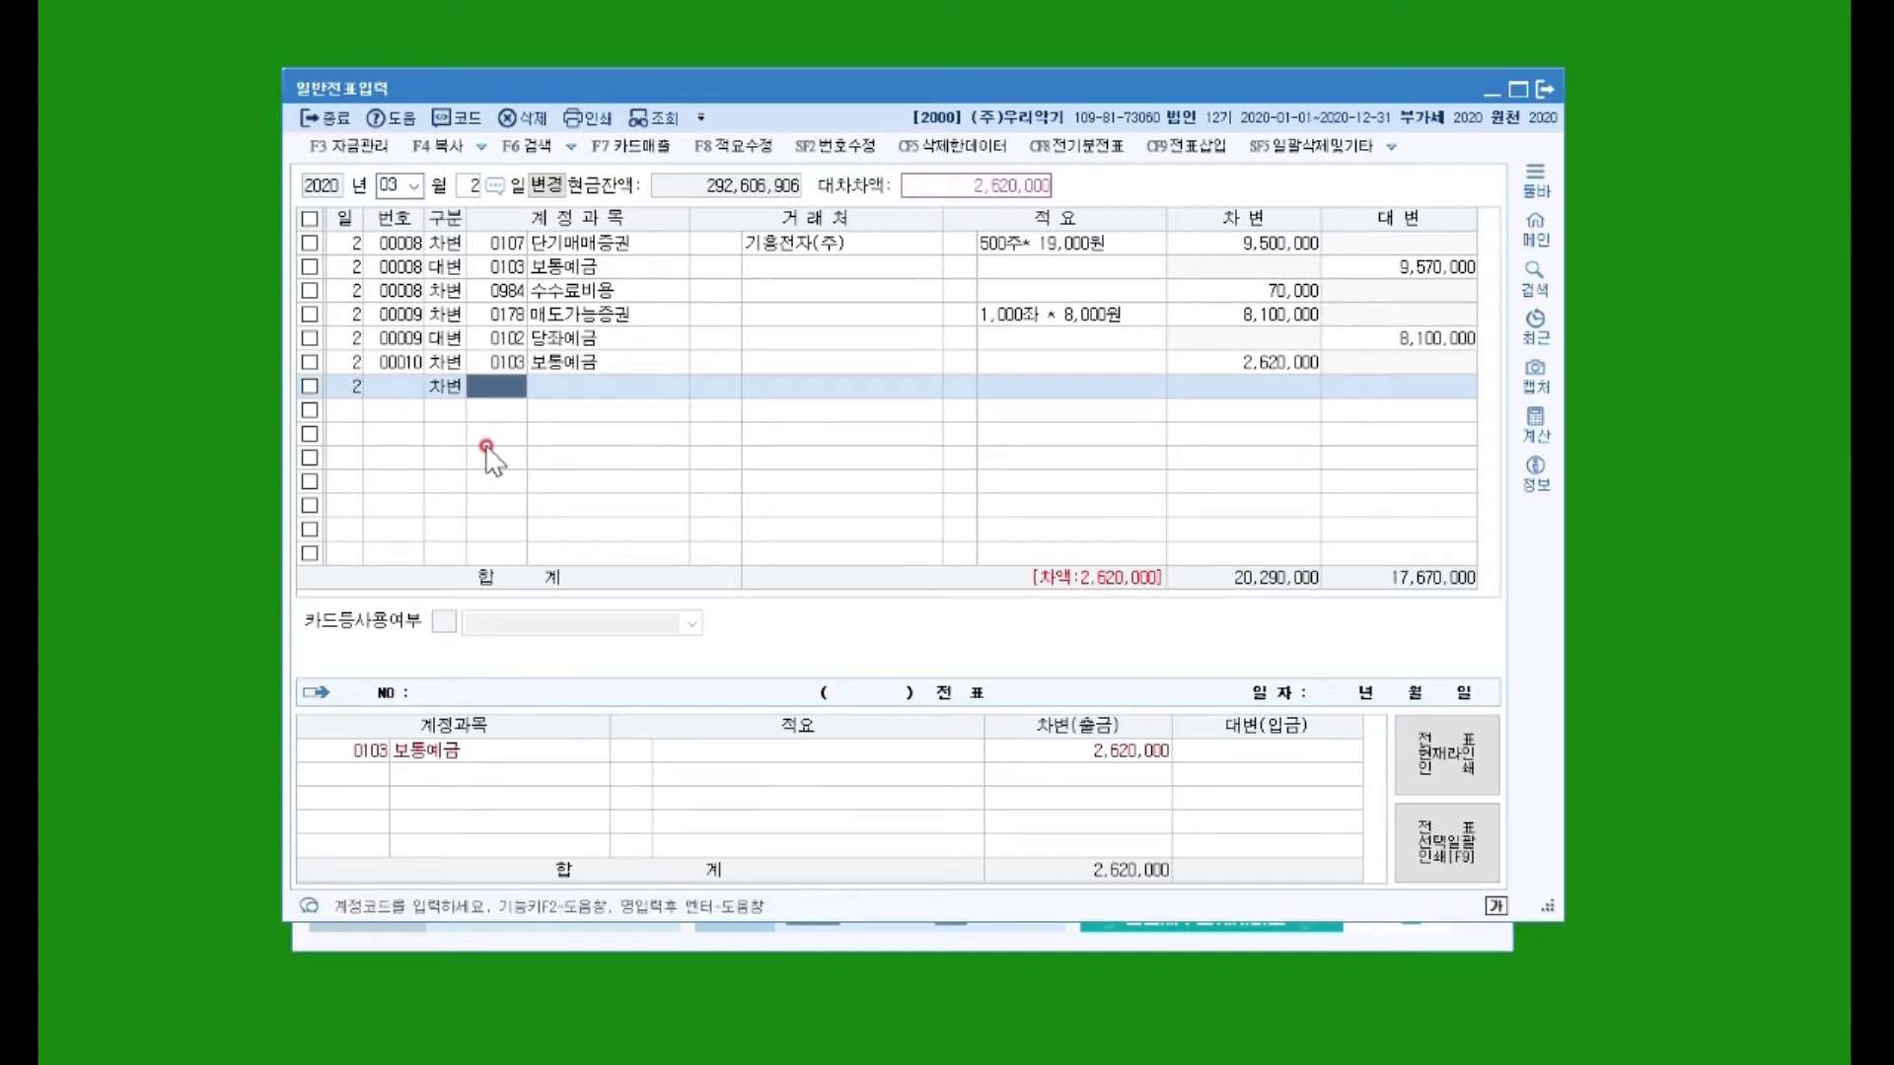
key("Left")
type("4")
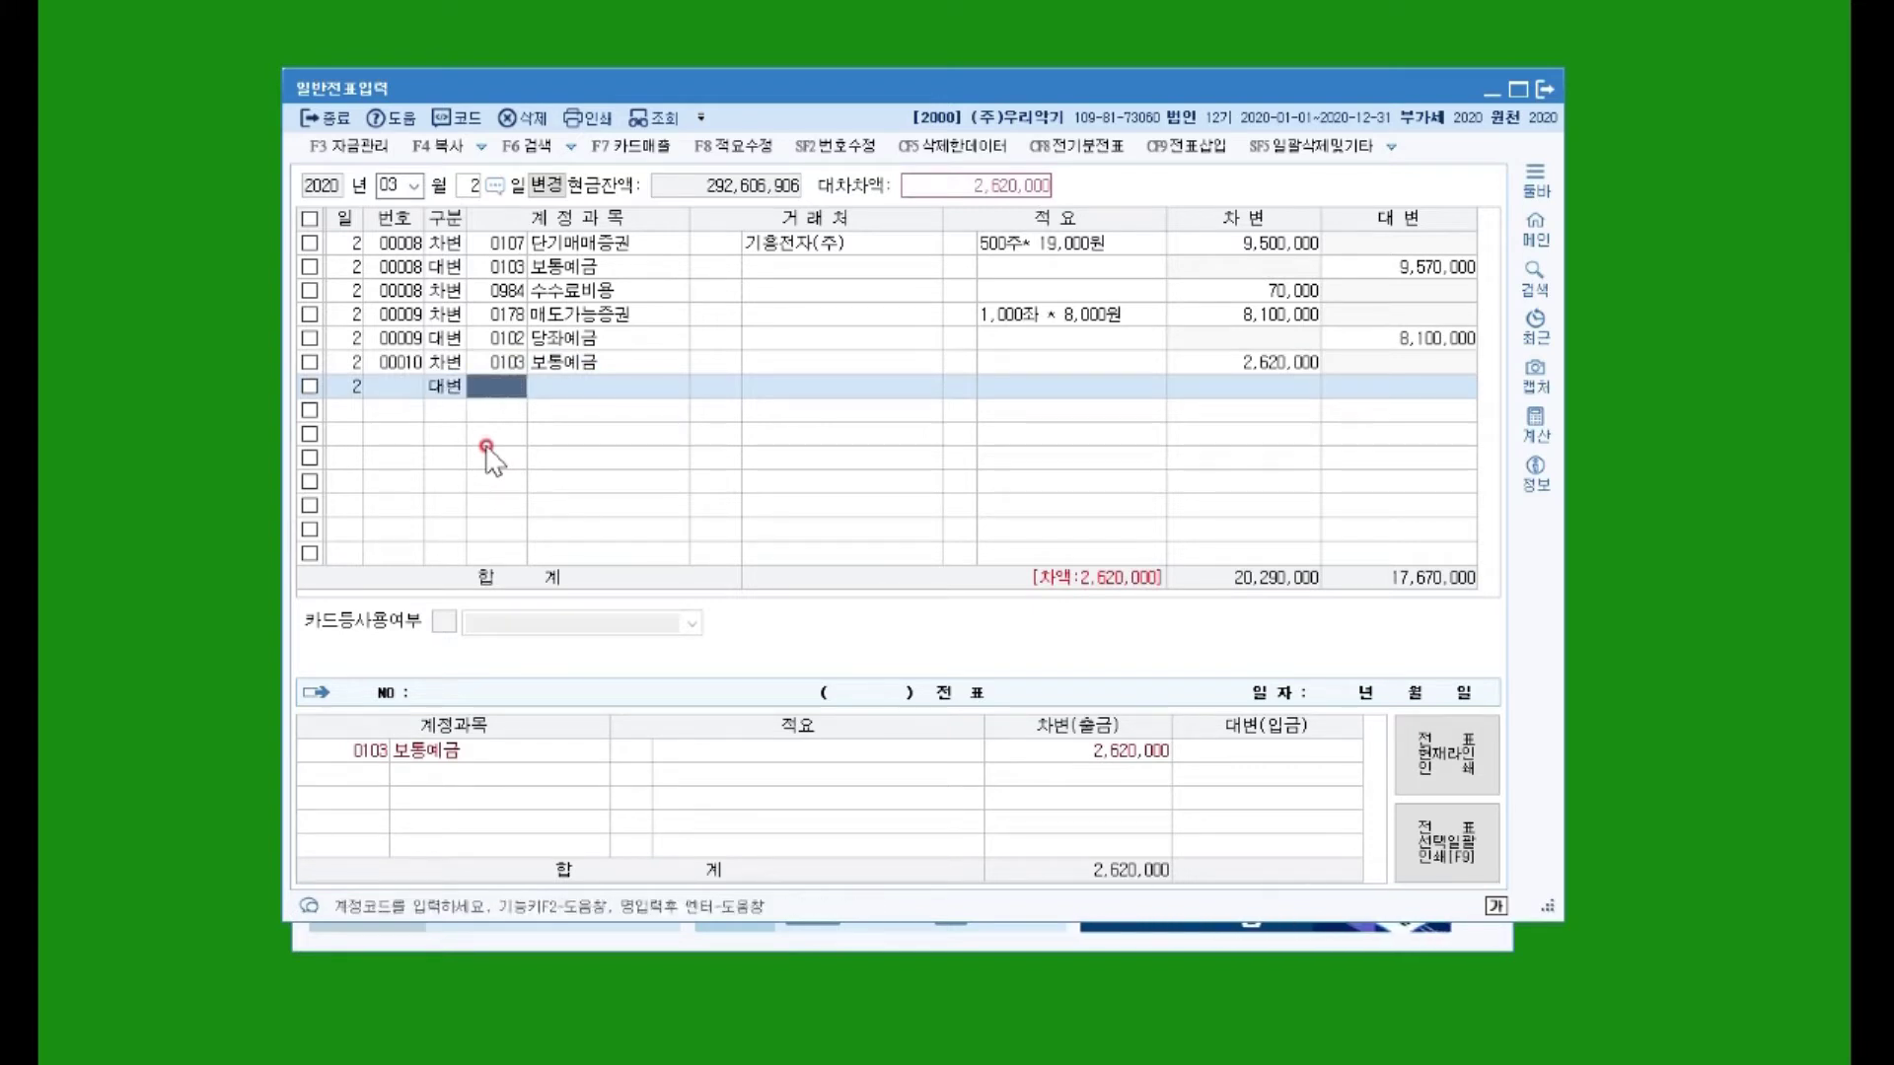
type("매도")
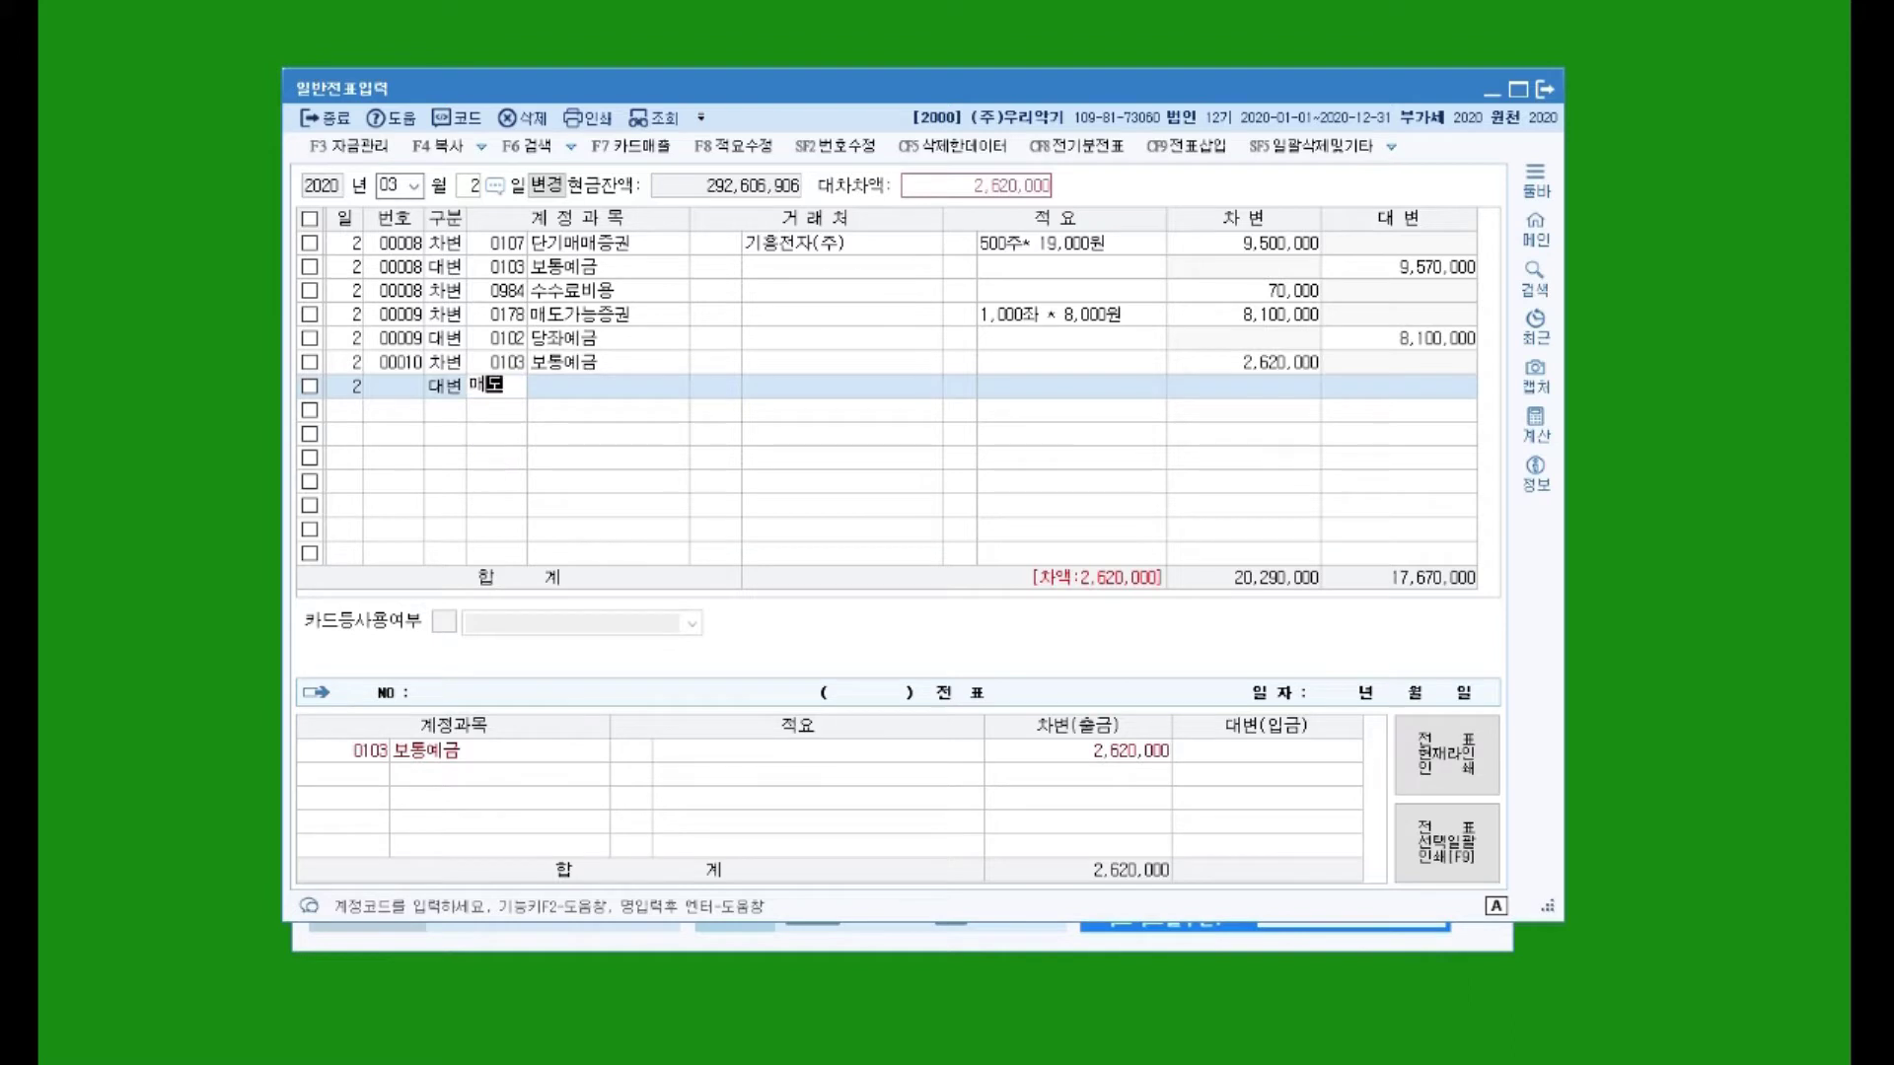
key("Return")
type("ㅣ")
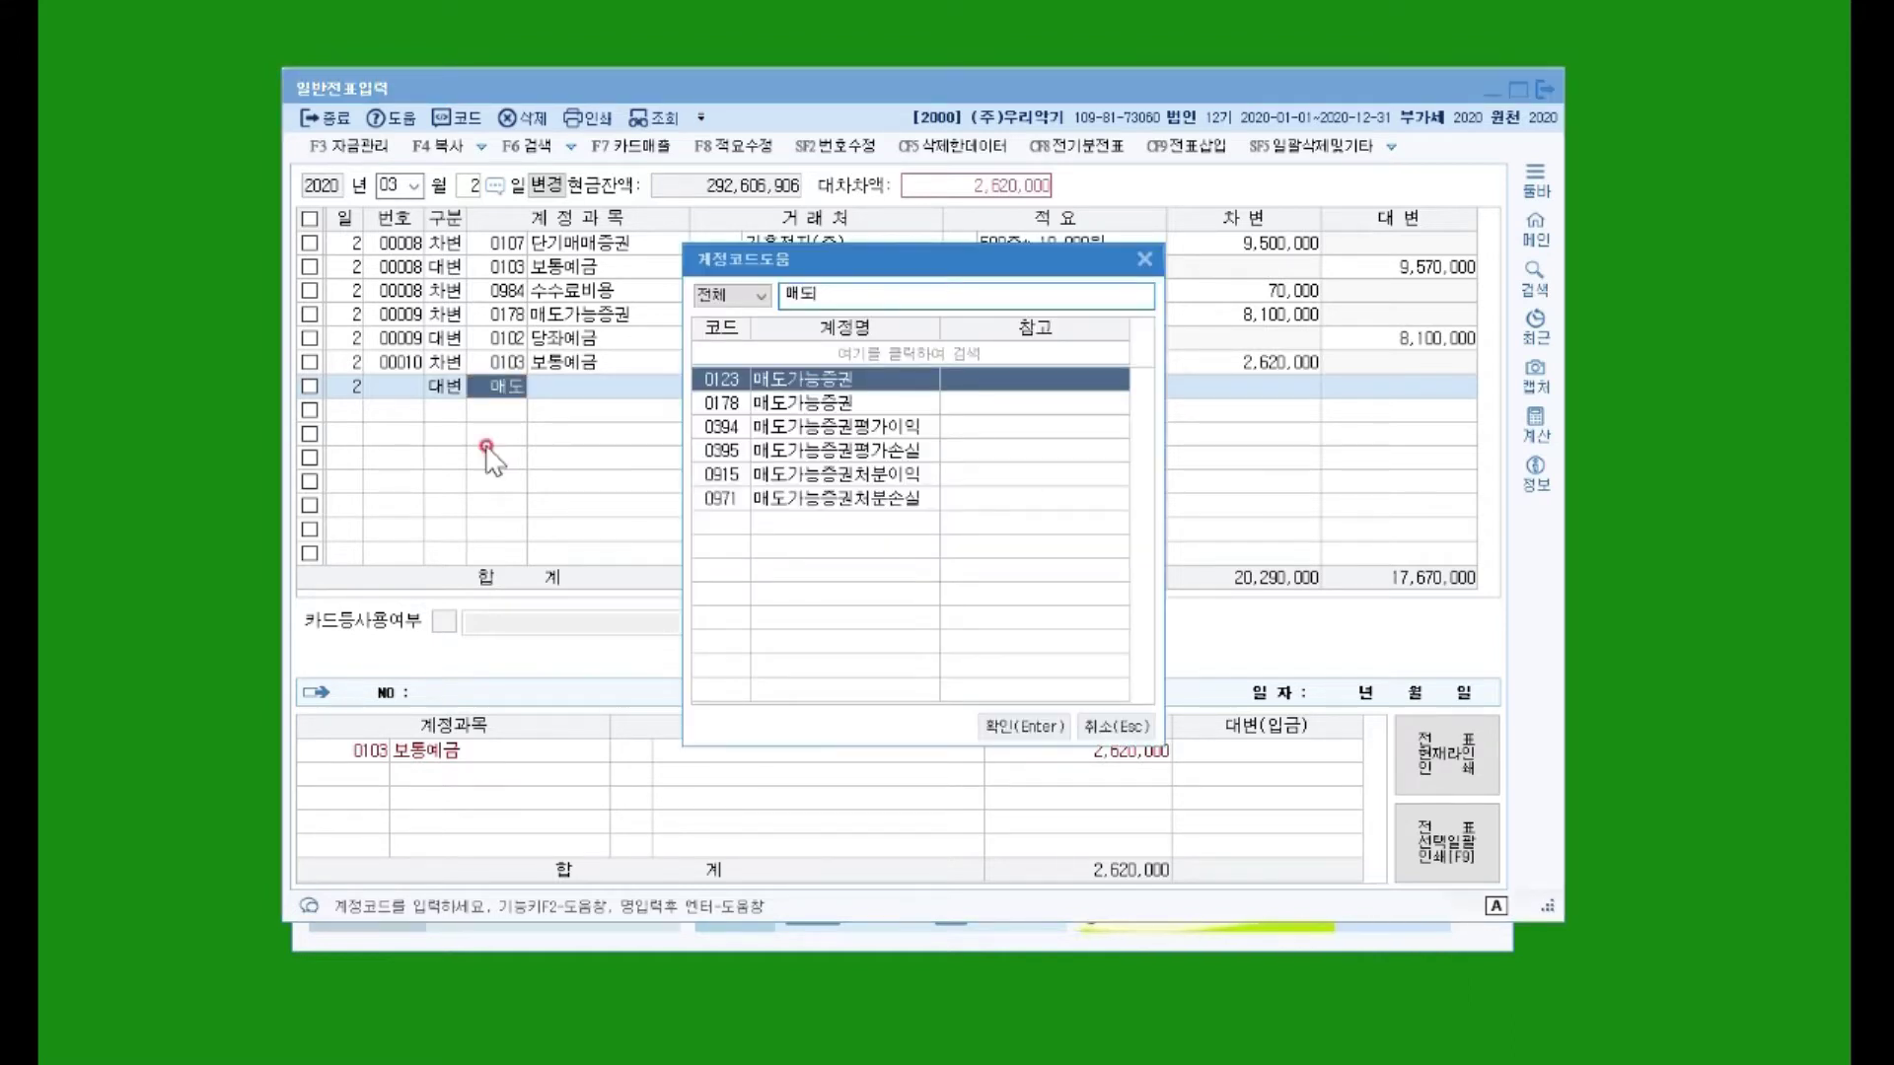
key("Down")
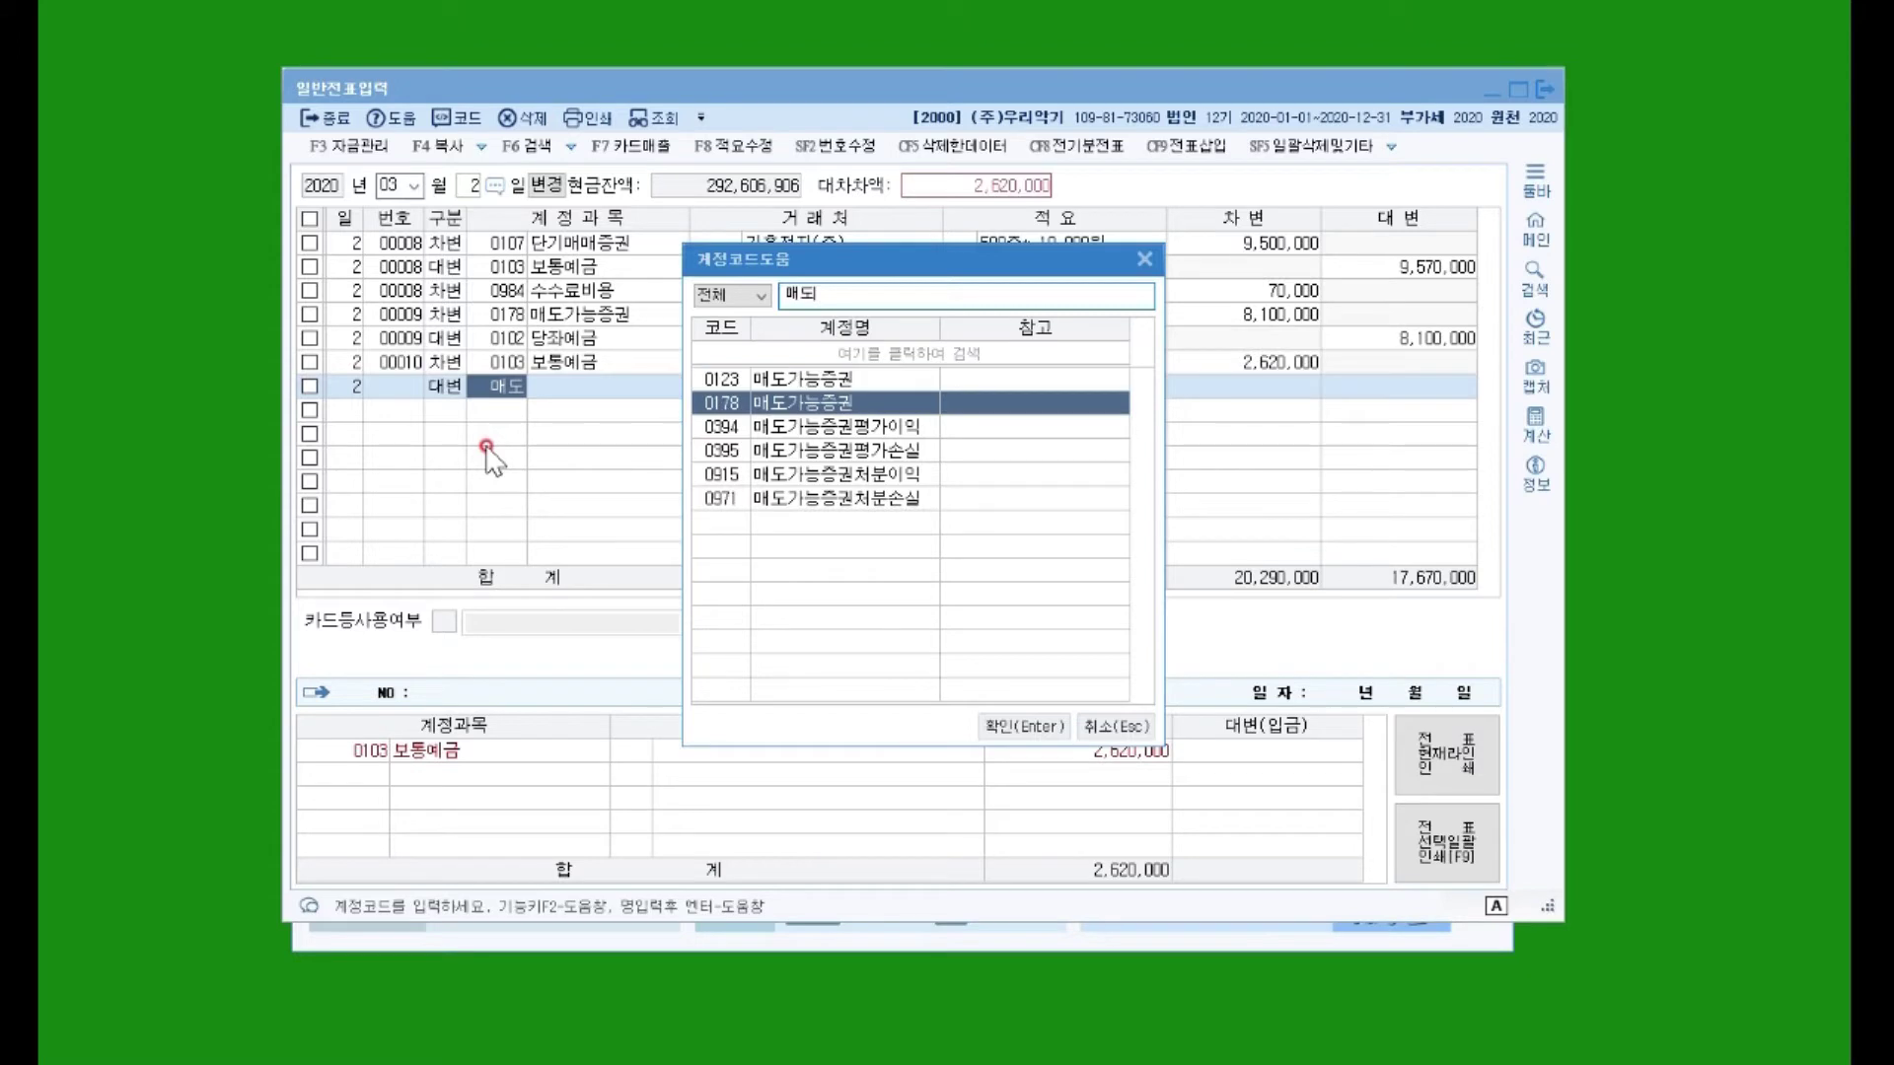
key("Return")
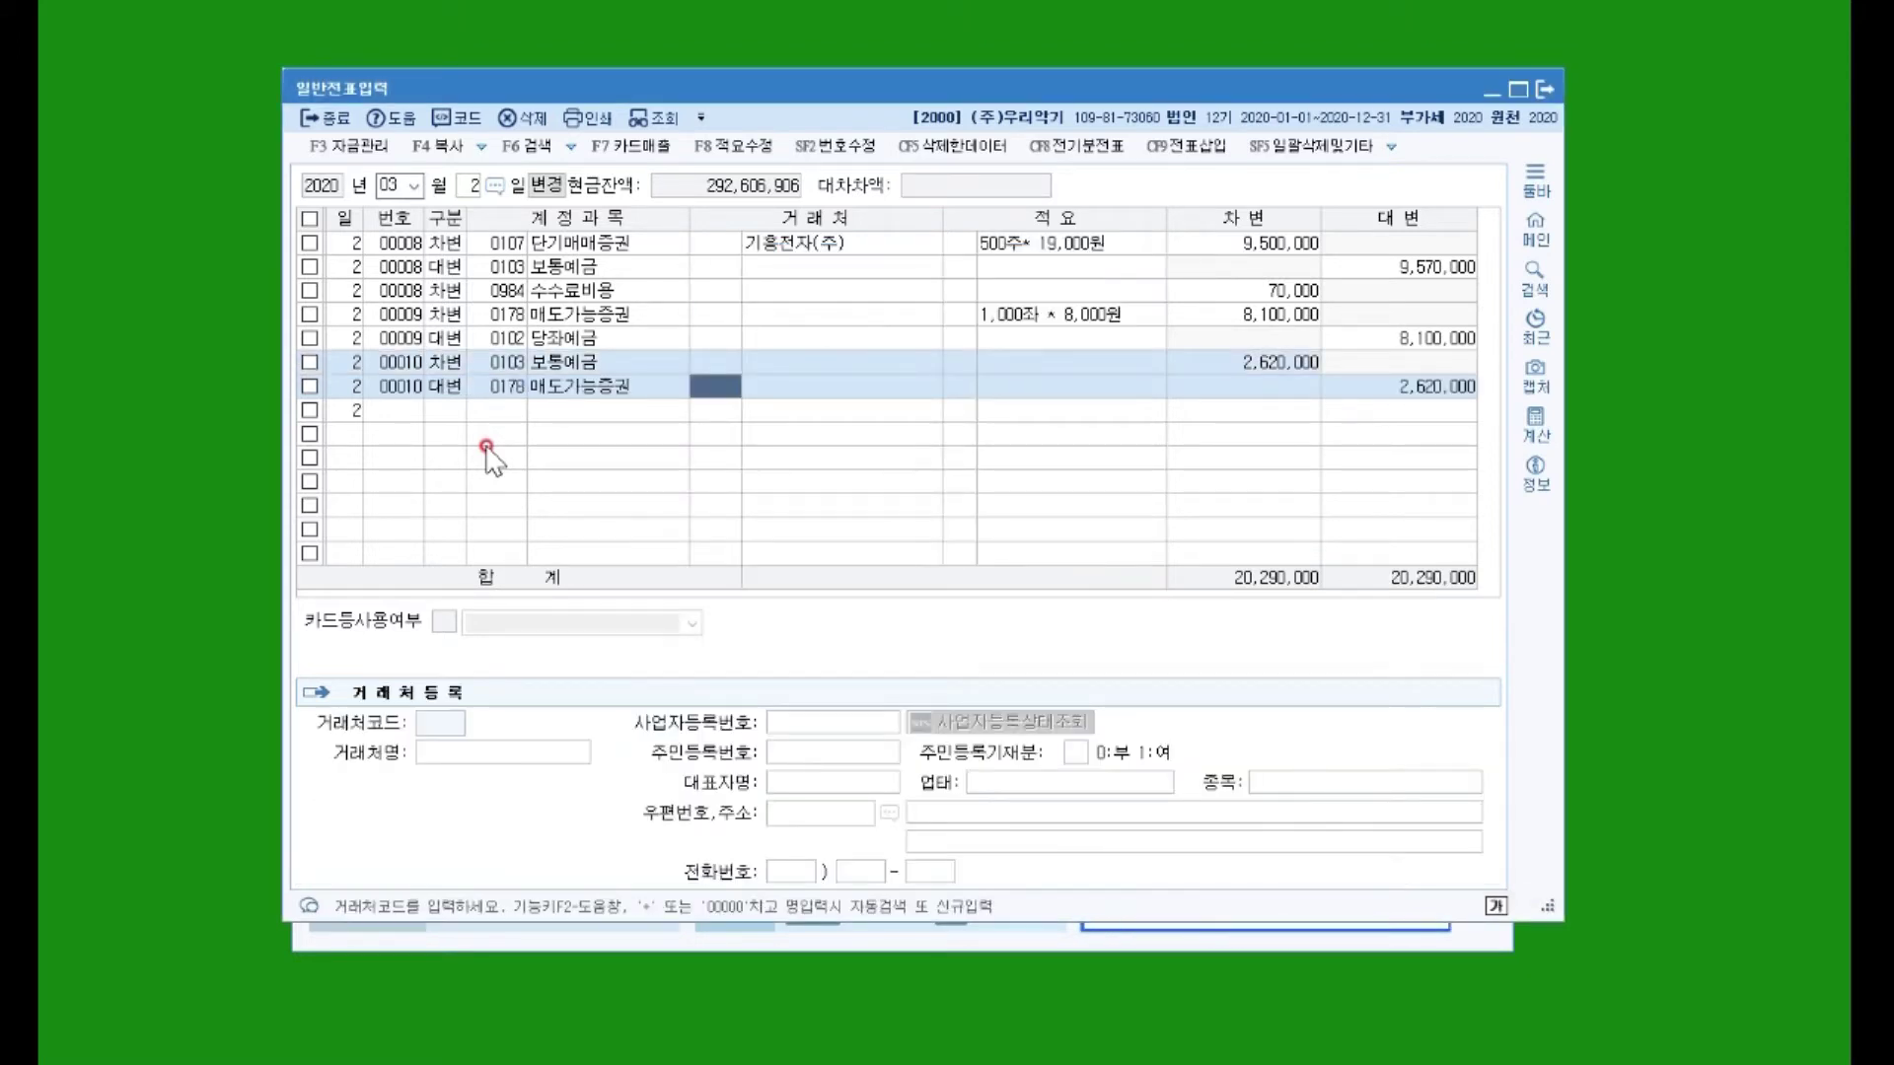
Step: Set the new 매도가능증권 line's credit amount to 3,000,000, leaving its trading partner and description blank
key("Return")
key("Return")
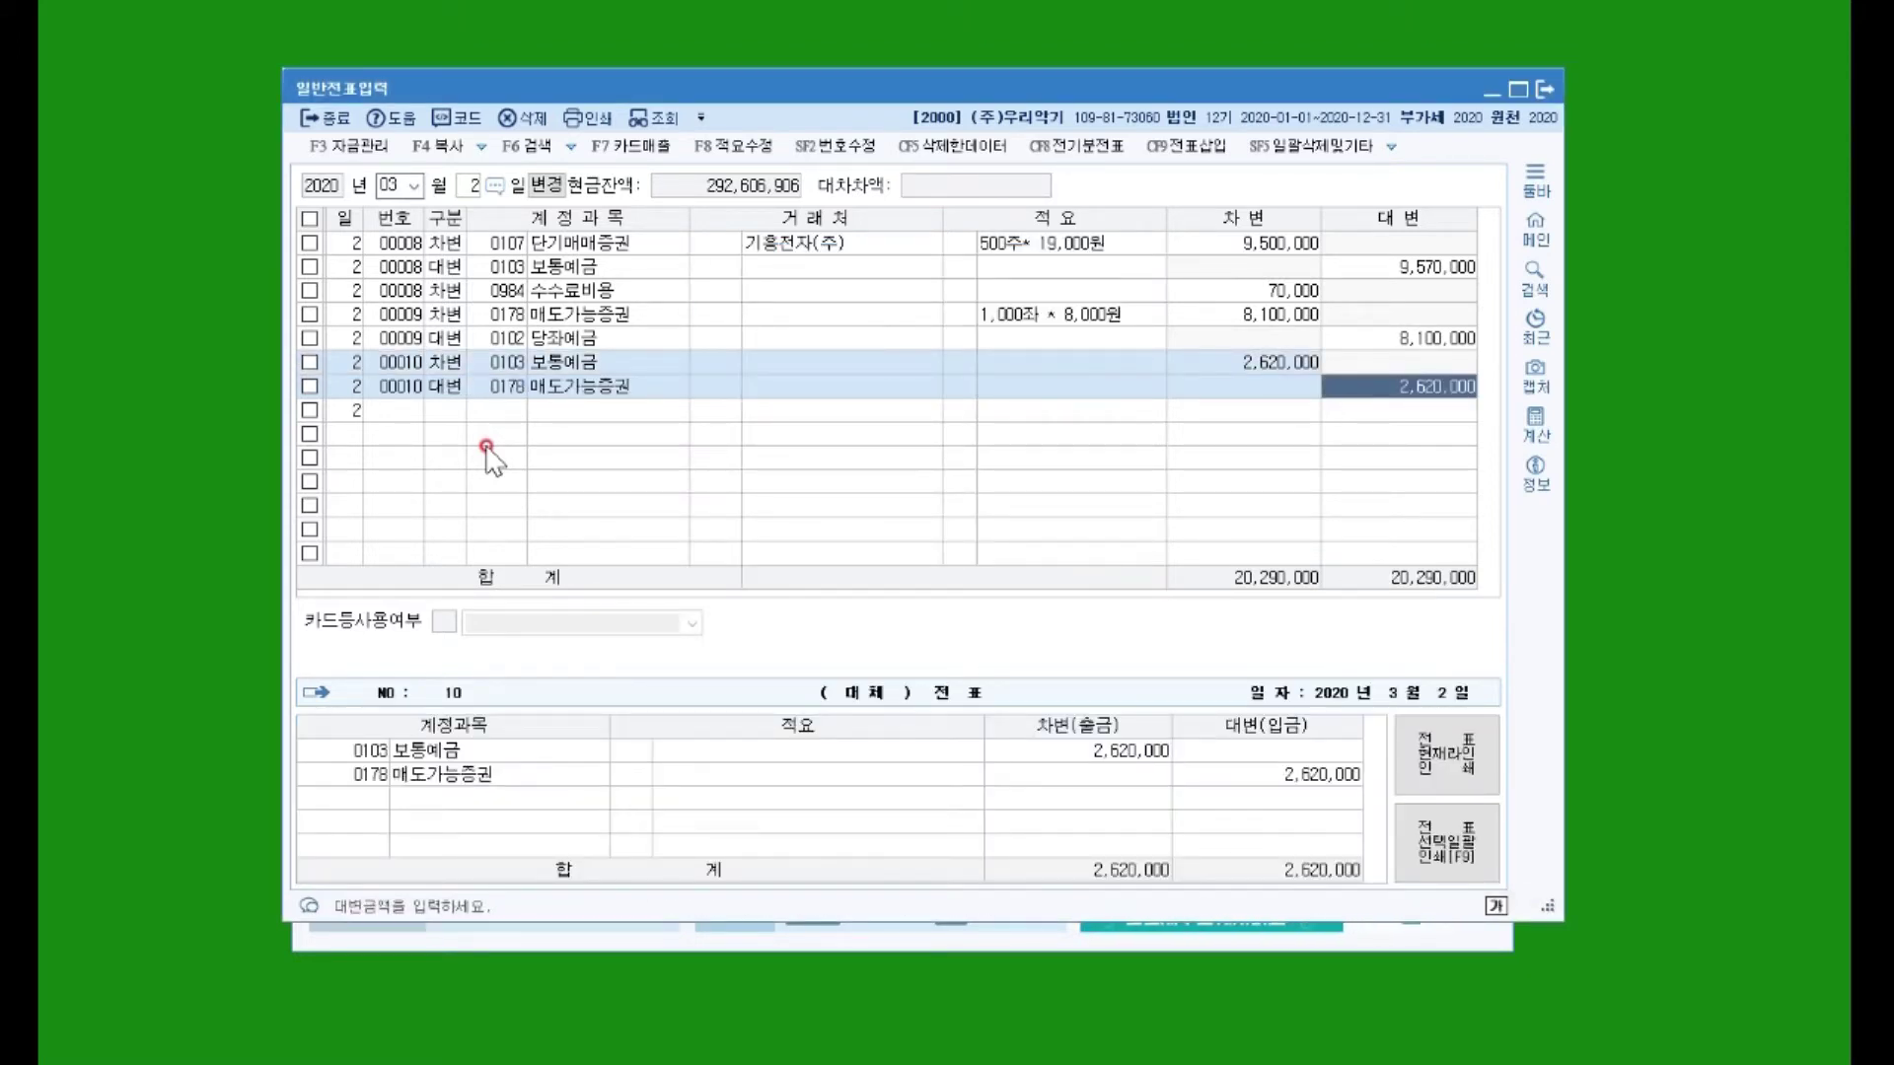
type("3000000")
key("Return")
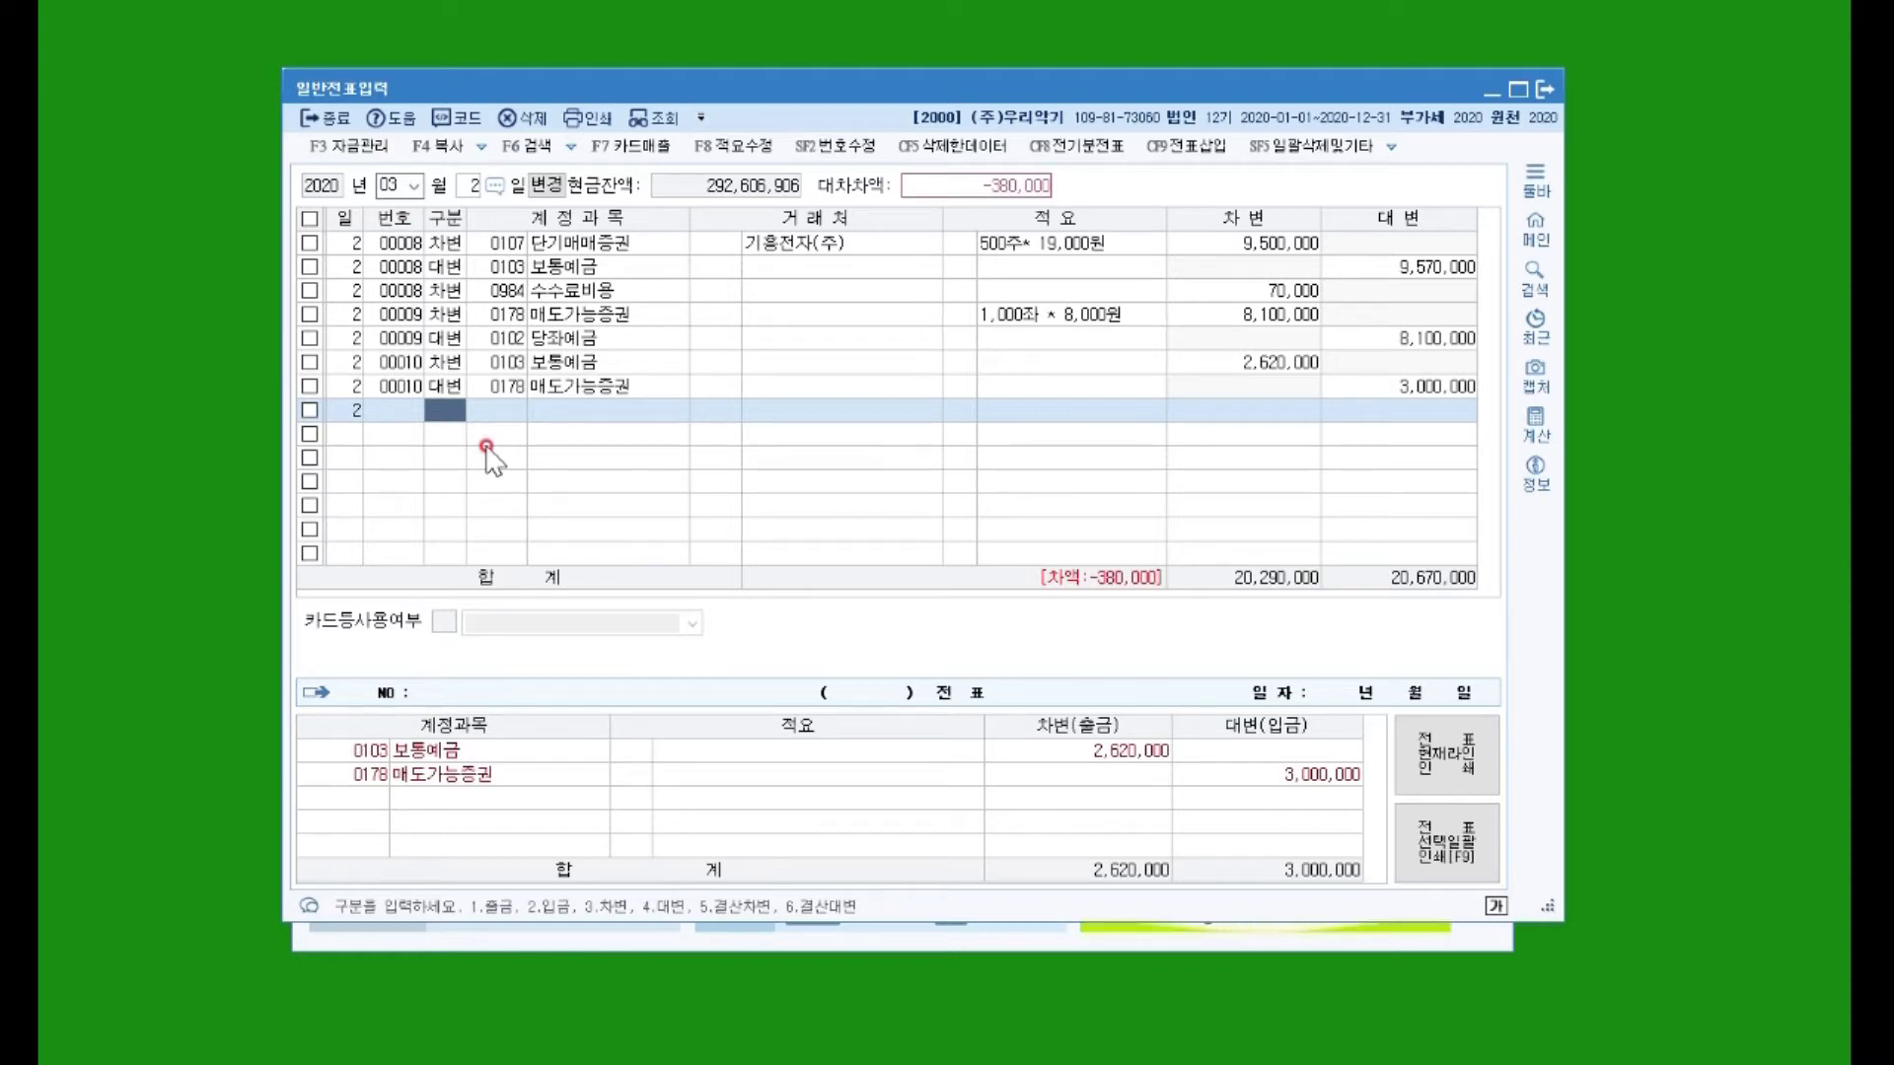
Step: Add another credit line to the voucher and assign it account 0395 매도가능증권평가손실
type("4")
key("Return")
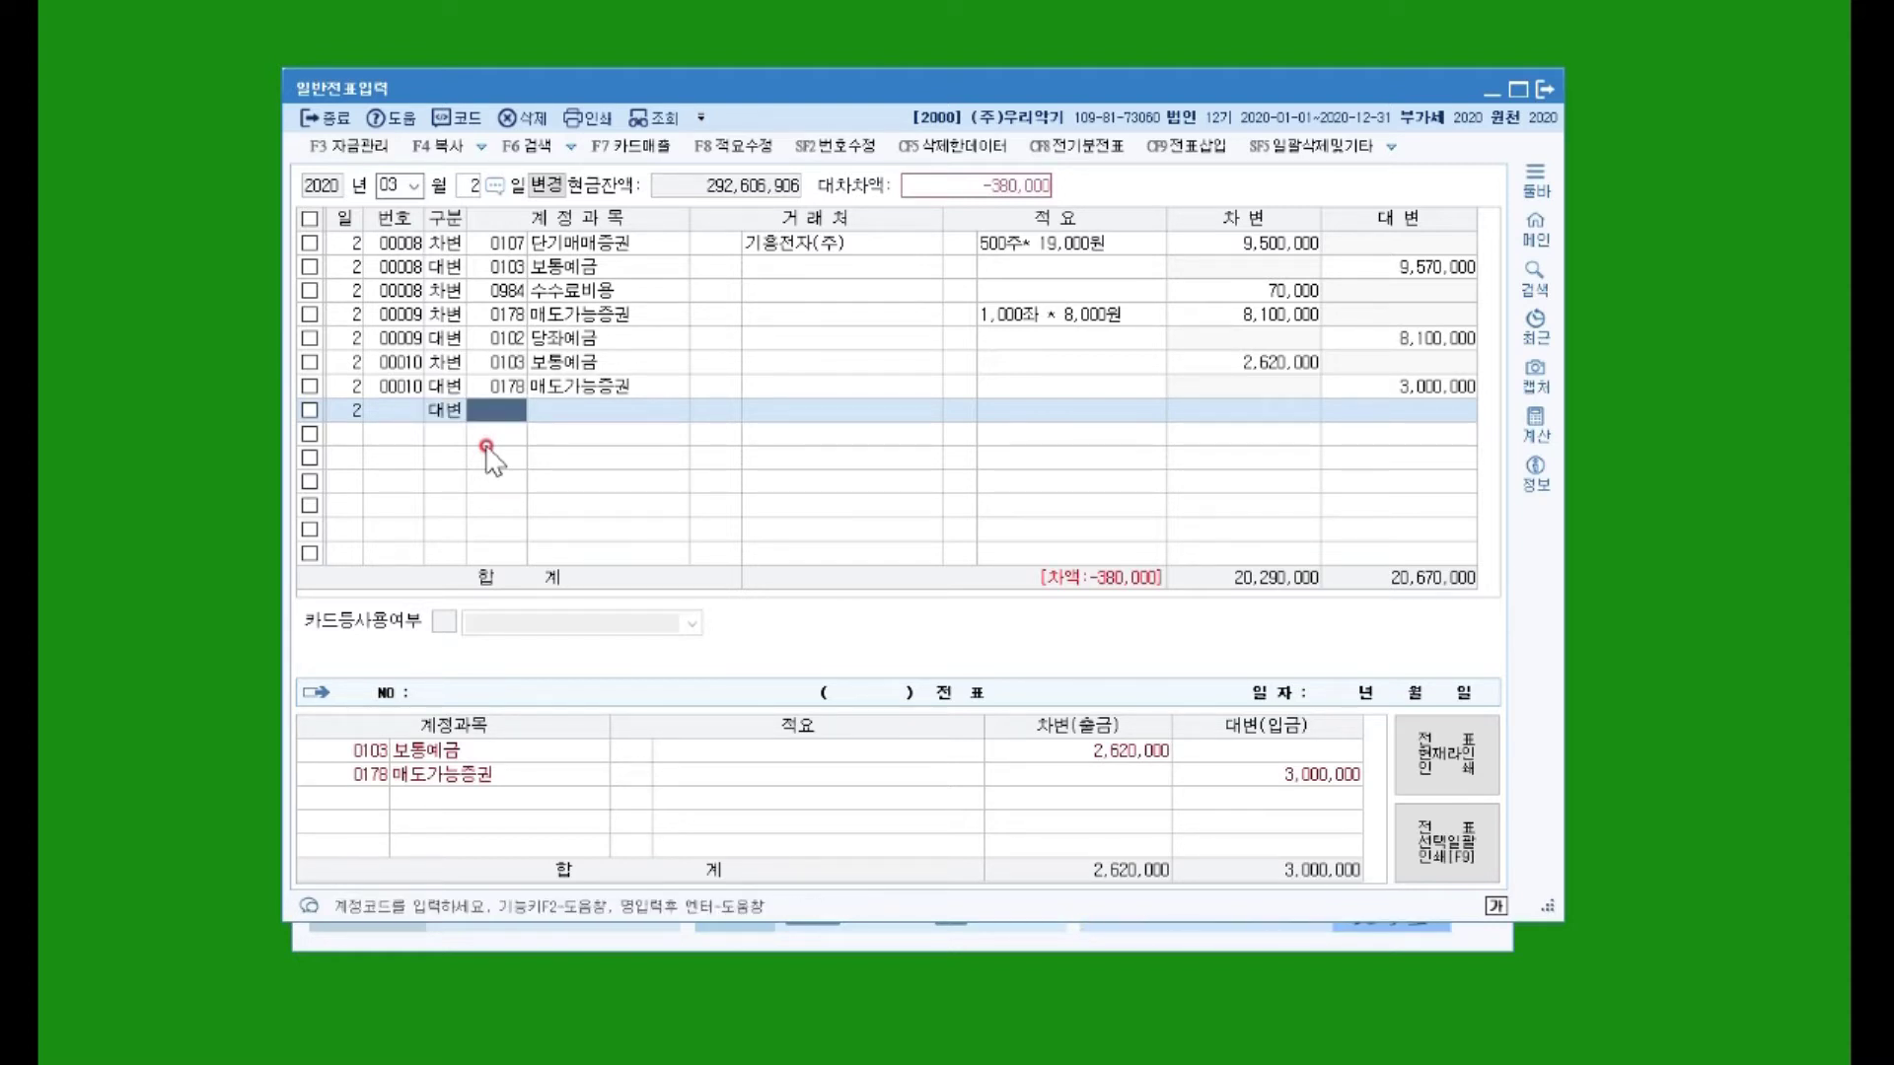
type("매도")
key("Return")
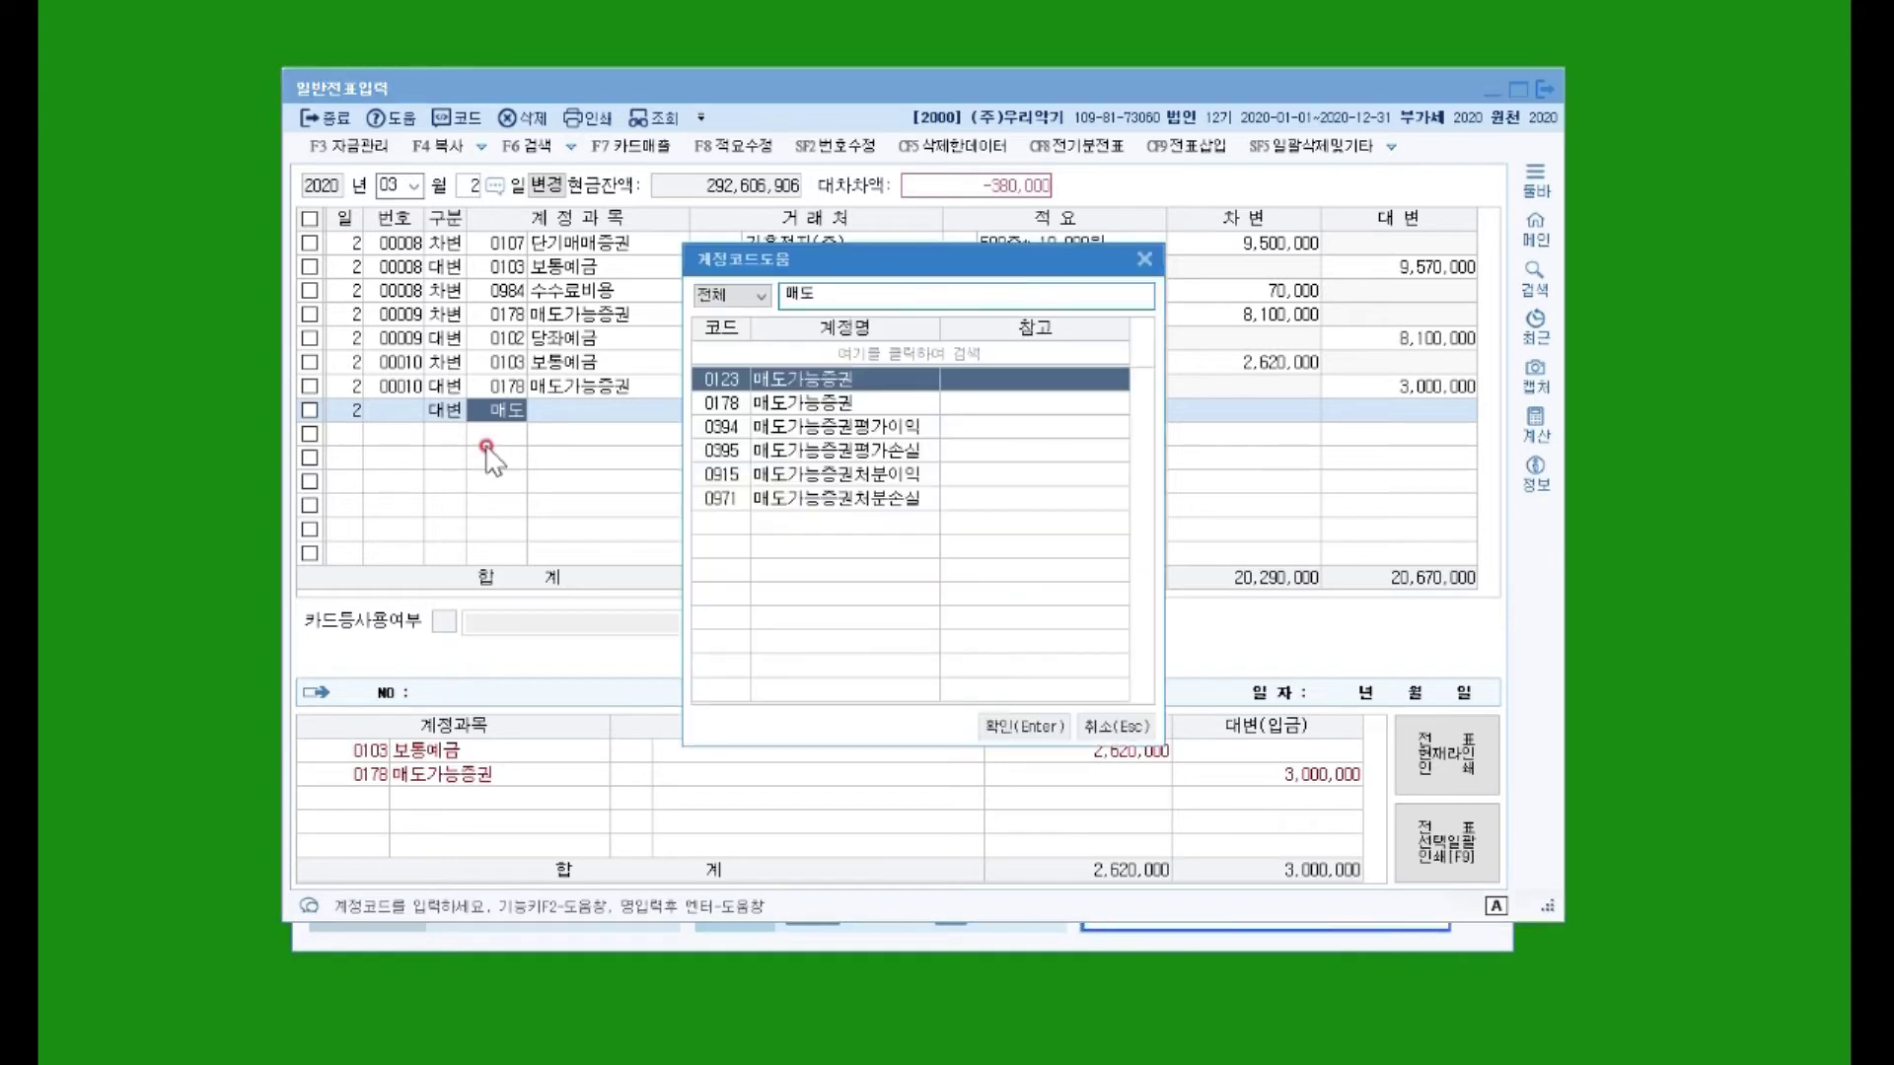
key("Down")
key("Down")
key("Down")
key("Return")
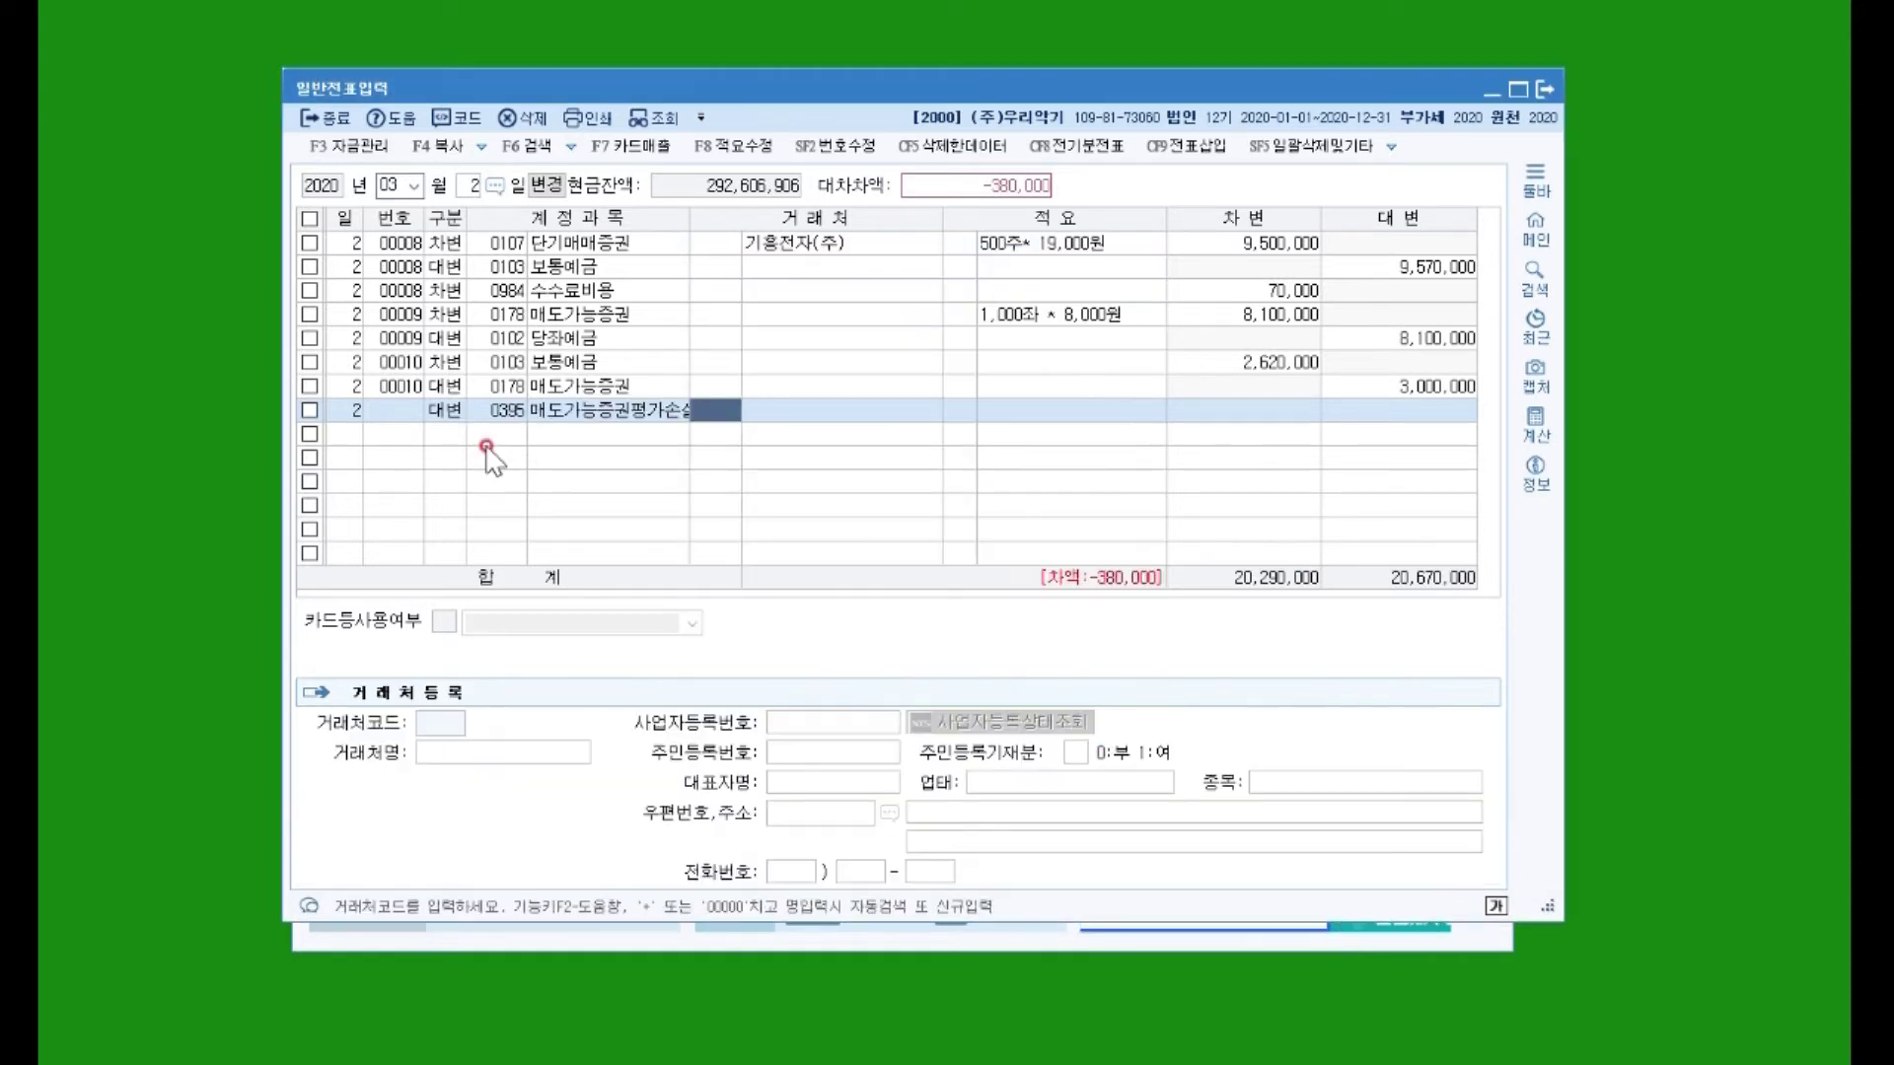
Step: Set the 매도가능증권평가손실 line's credit amount to 500,000, leaving its trading partner and description blank
key("Return")
key("Return")
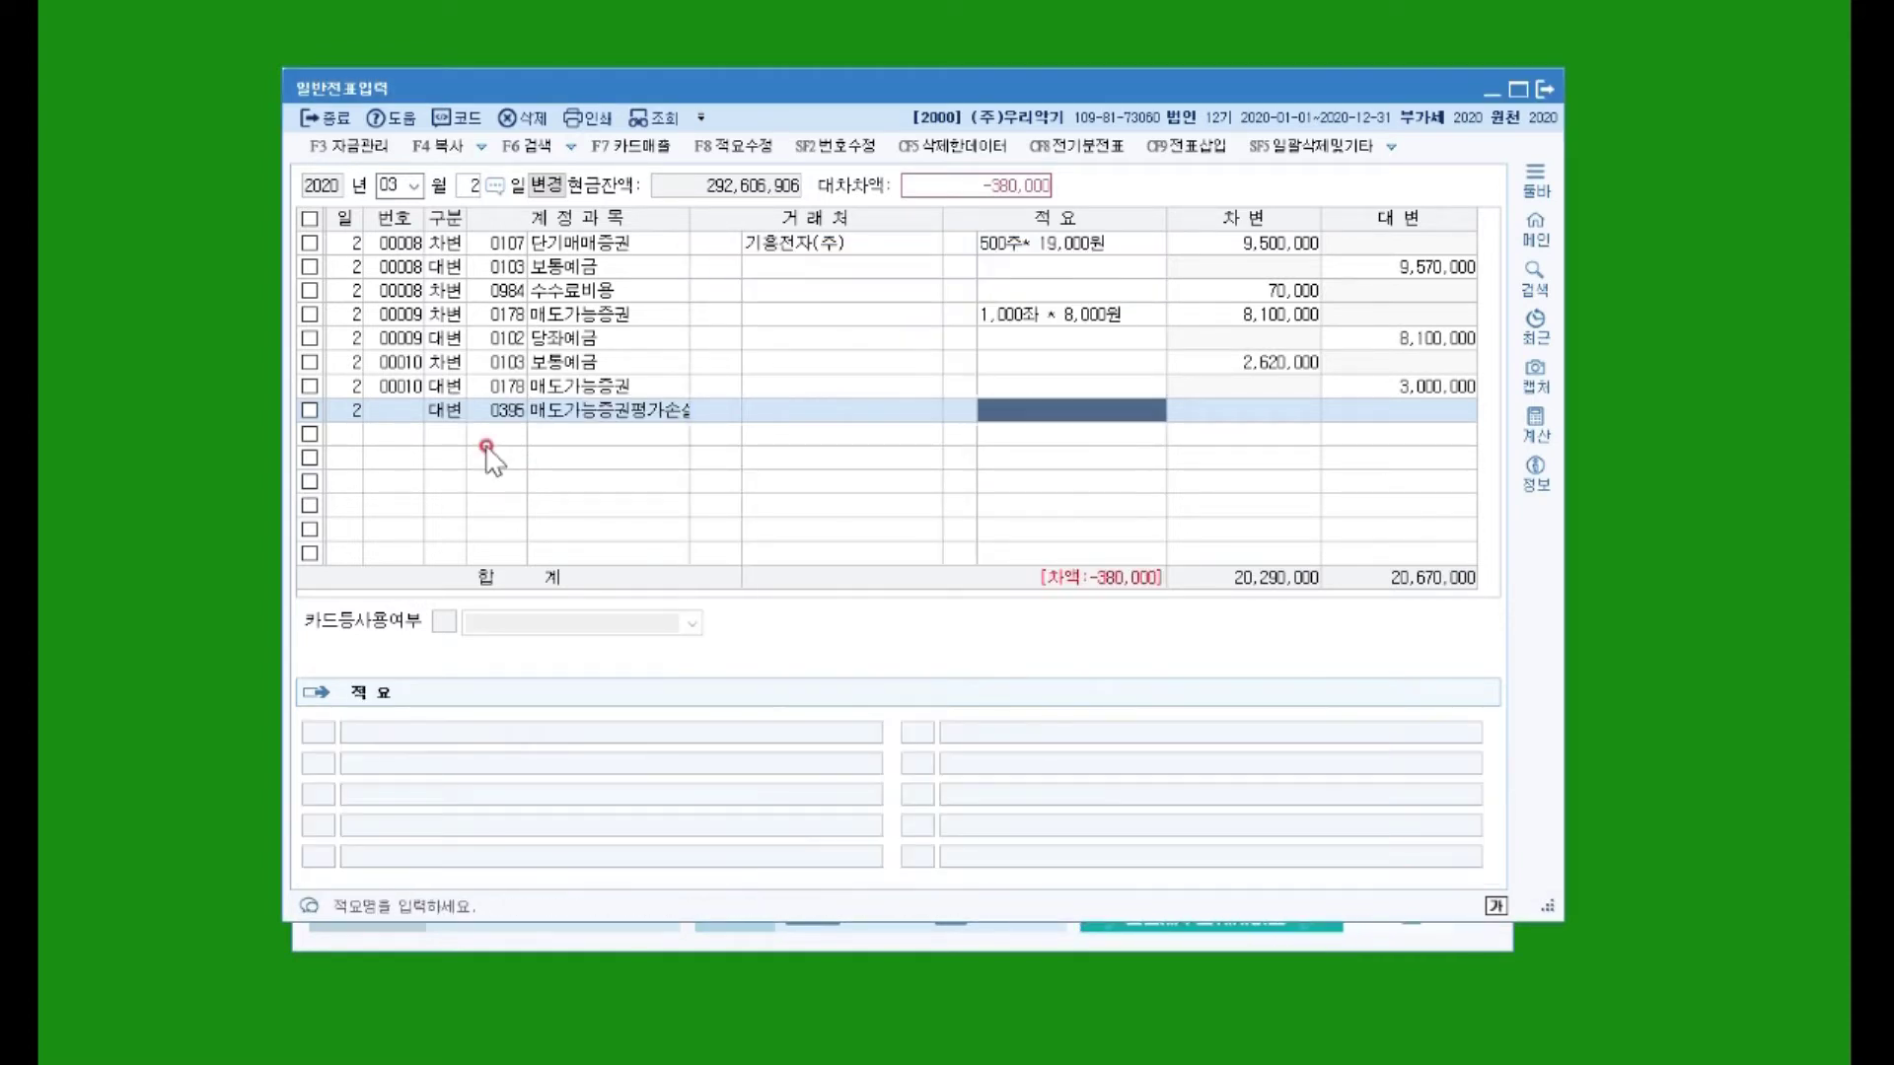
key("Return")
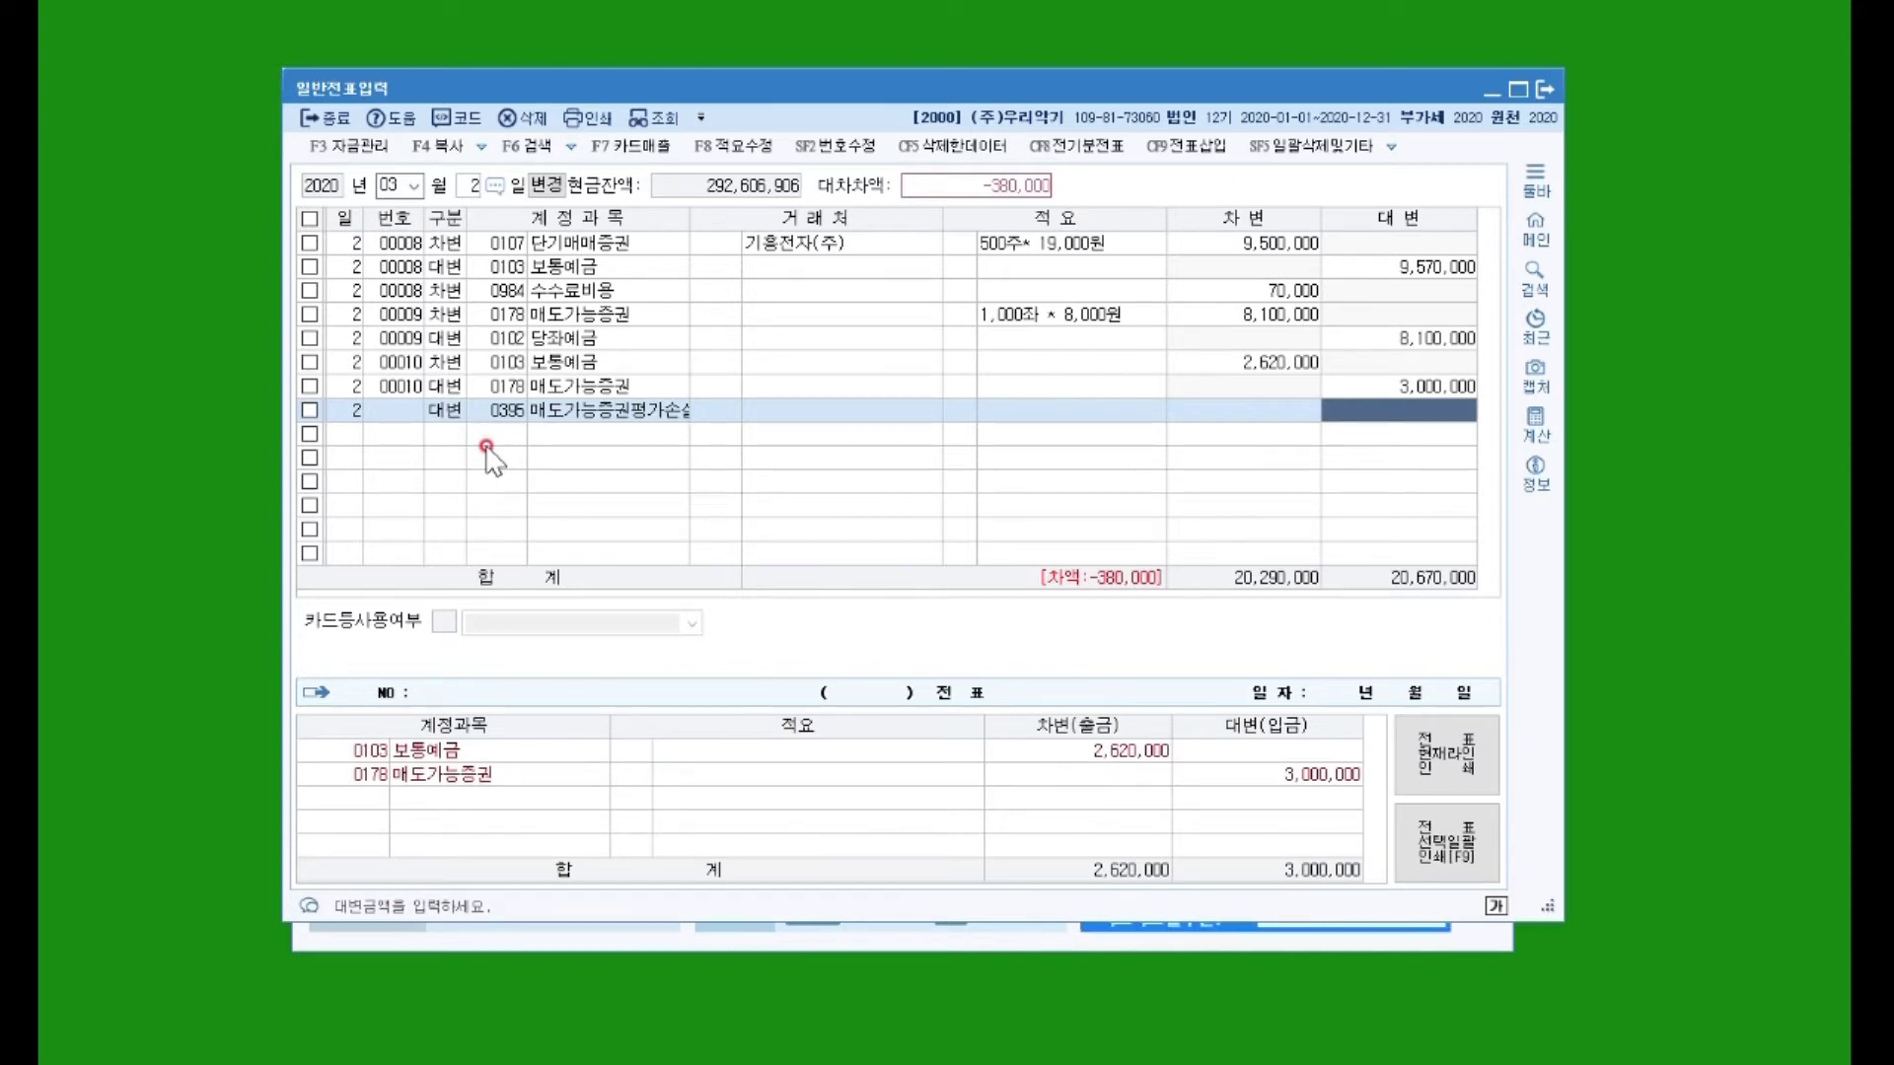
type("5000000")
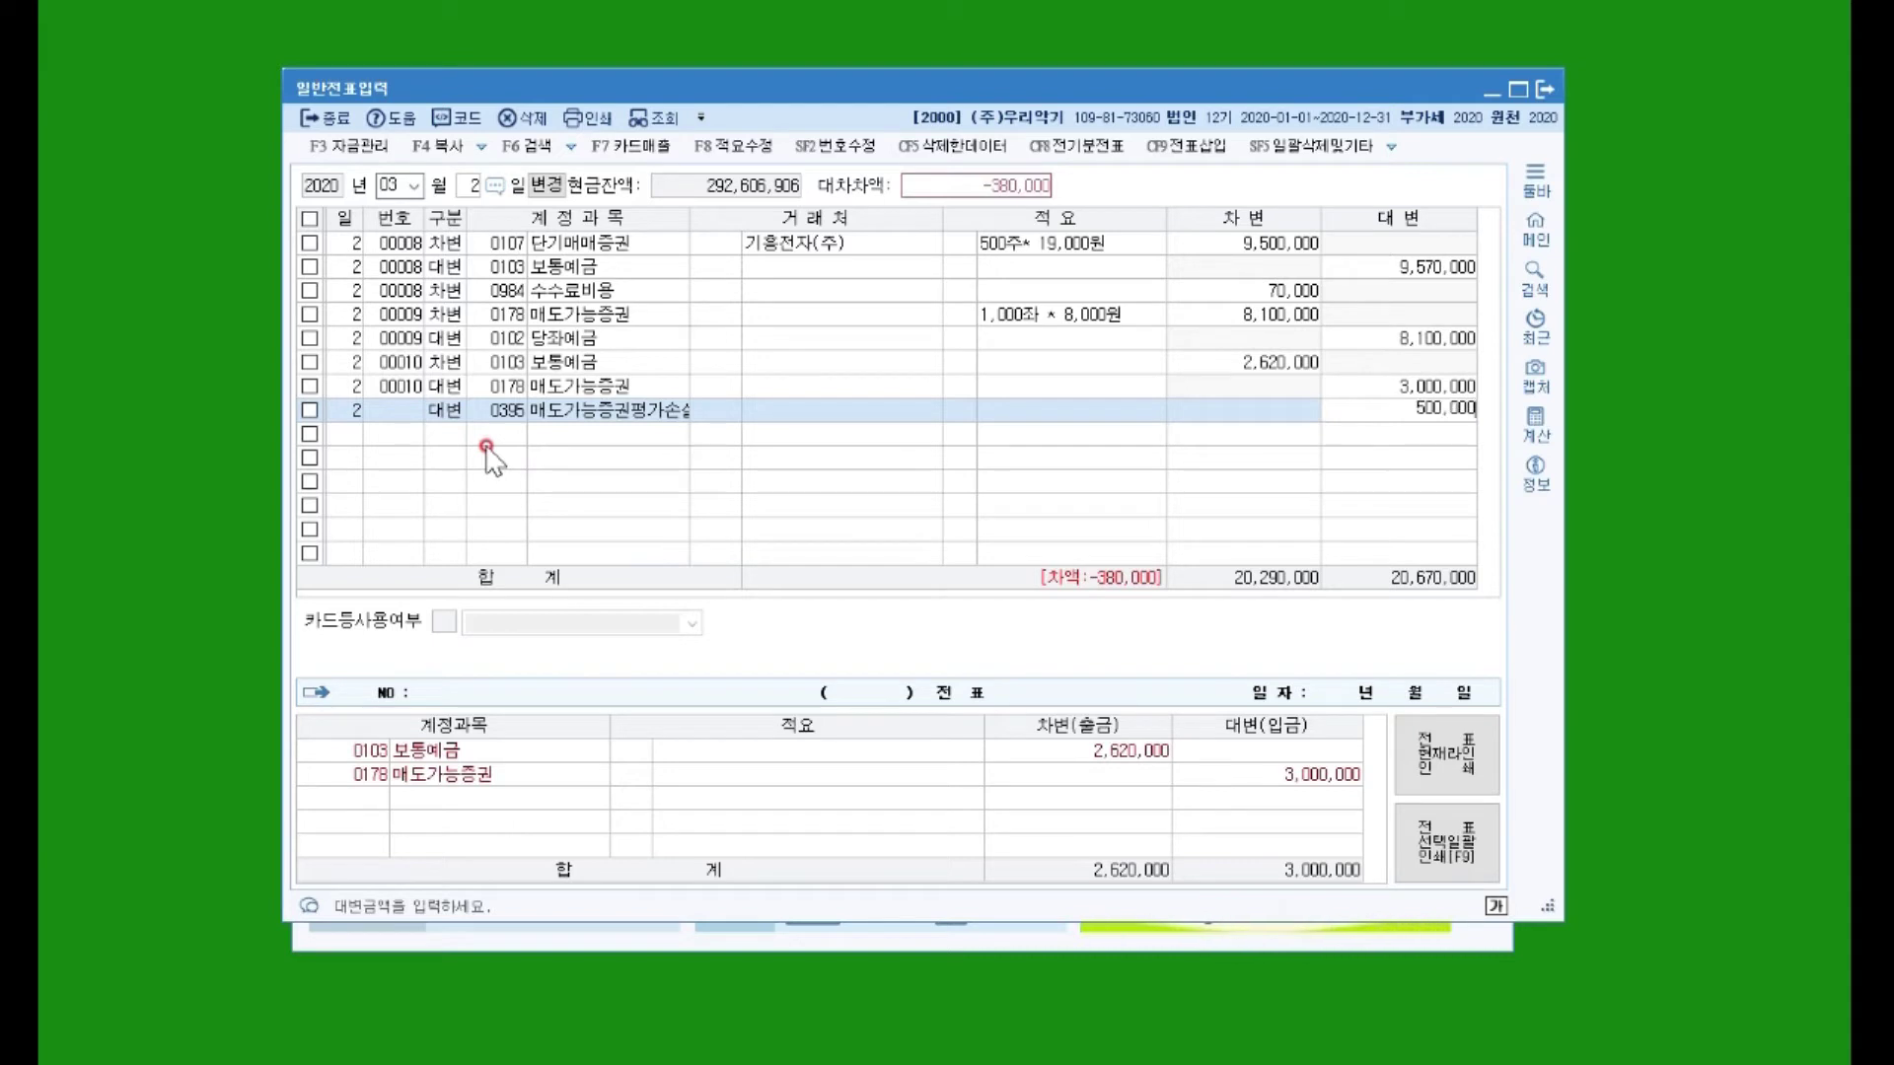
key("Return")
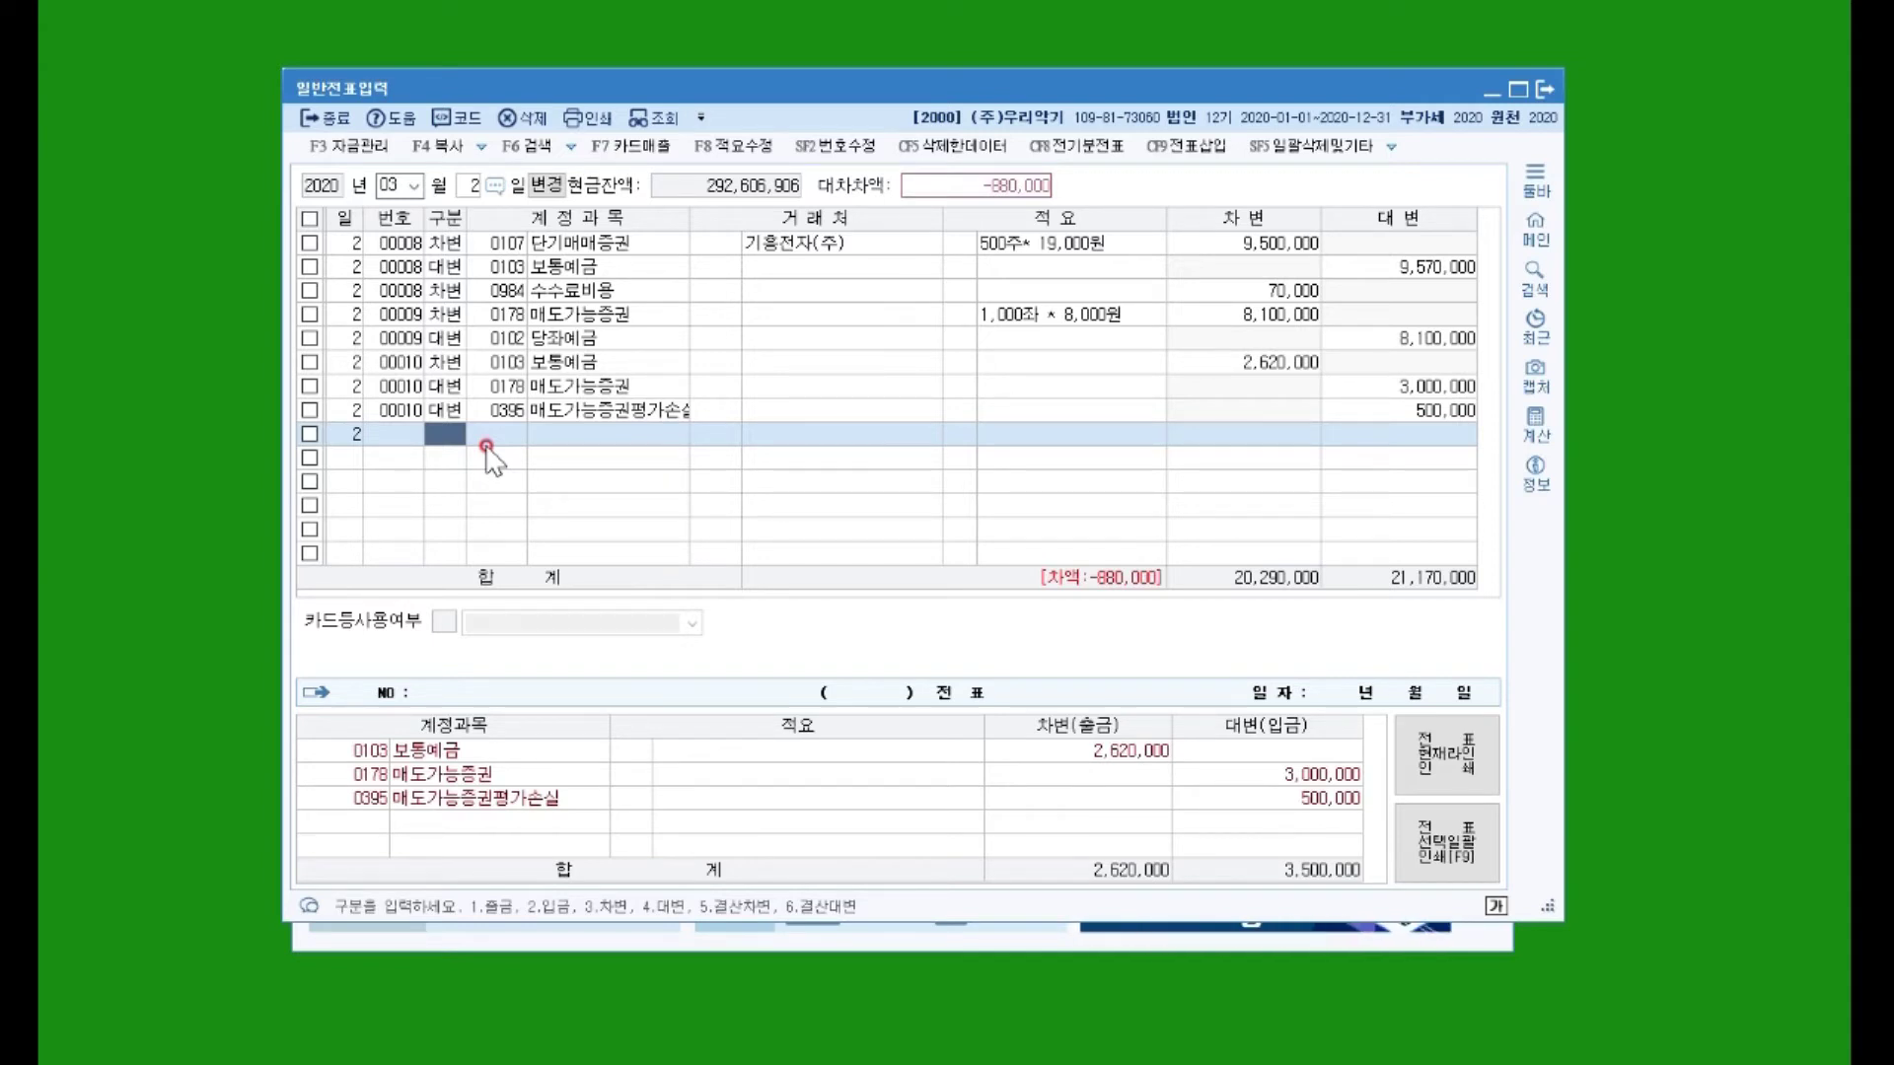
Step: Add a debit line for account 0971 매도가능증권처분손실 with the balancing amount of 880,000
type("3")
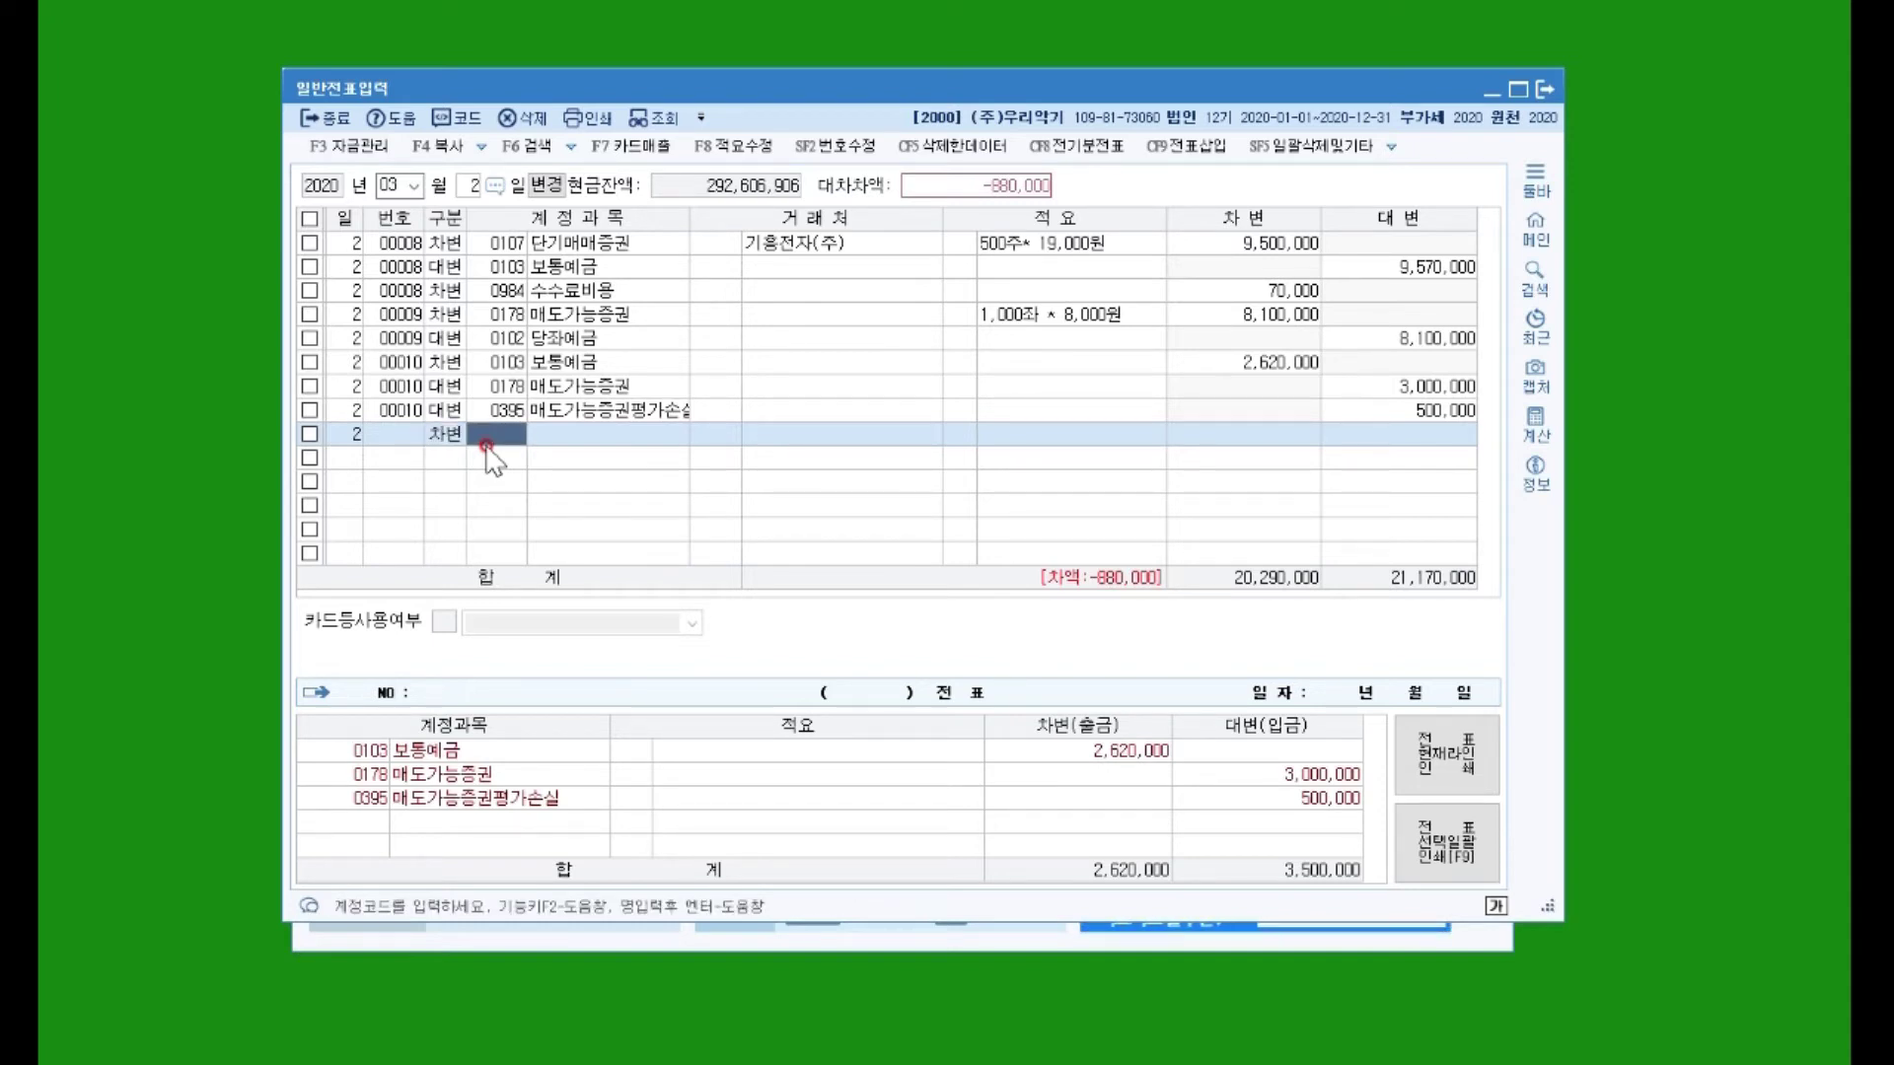
type("매도")
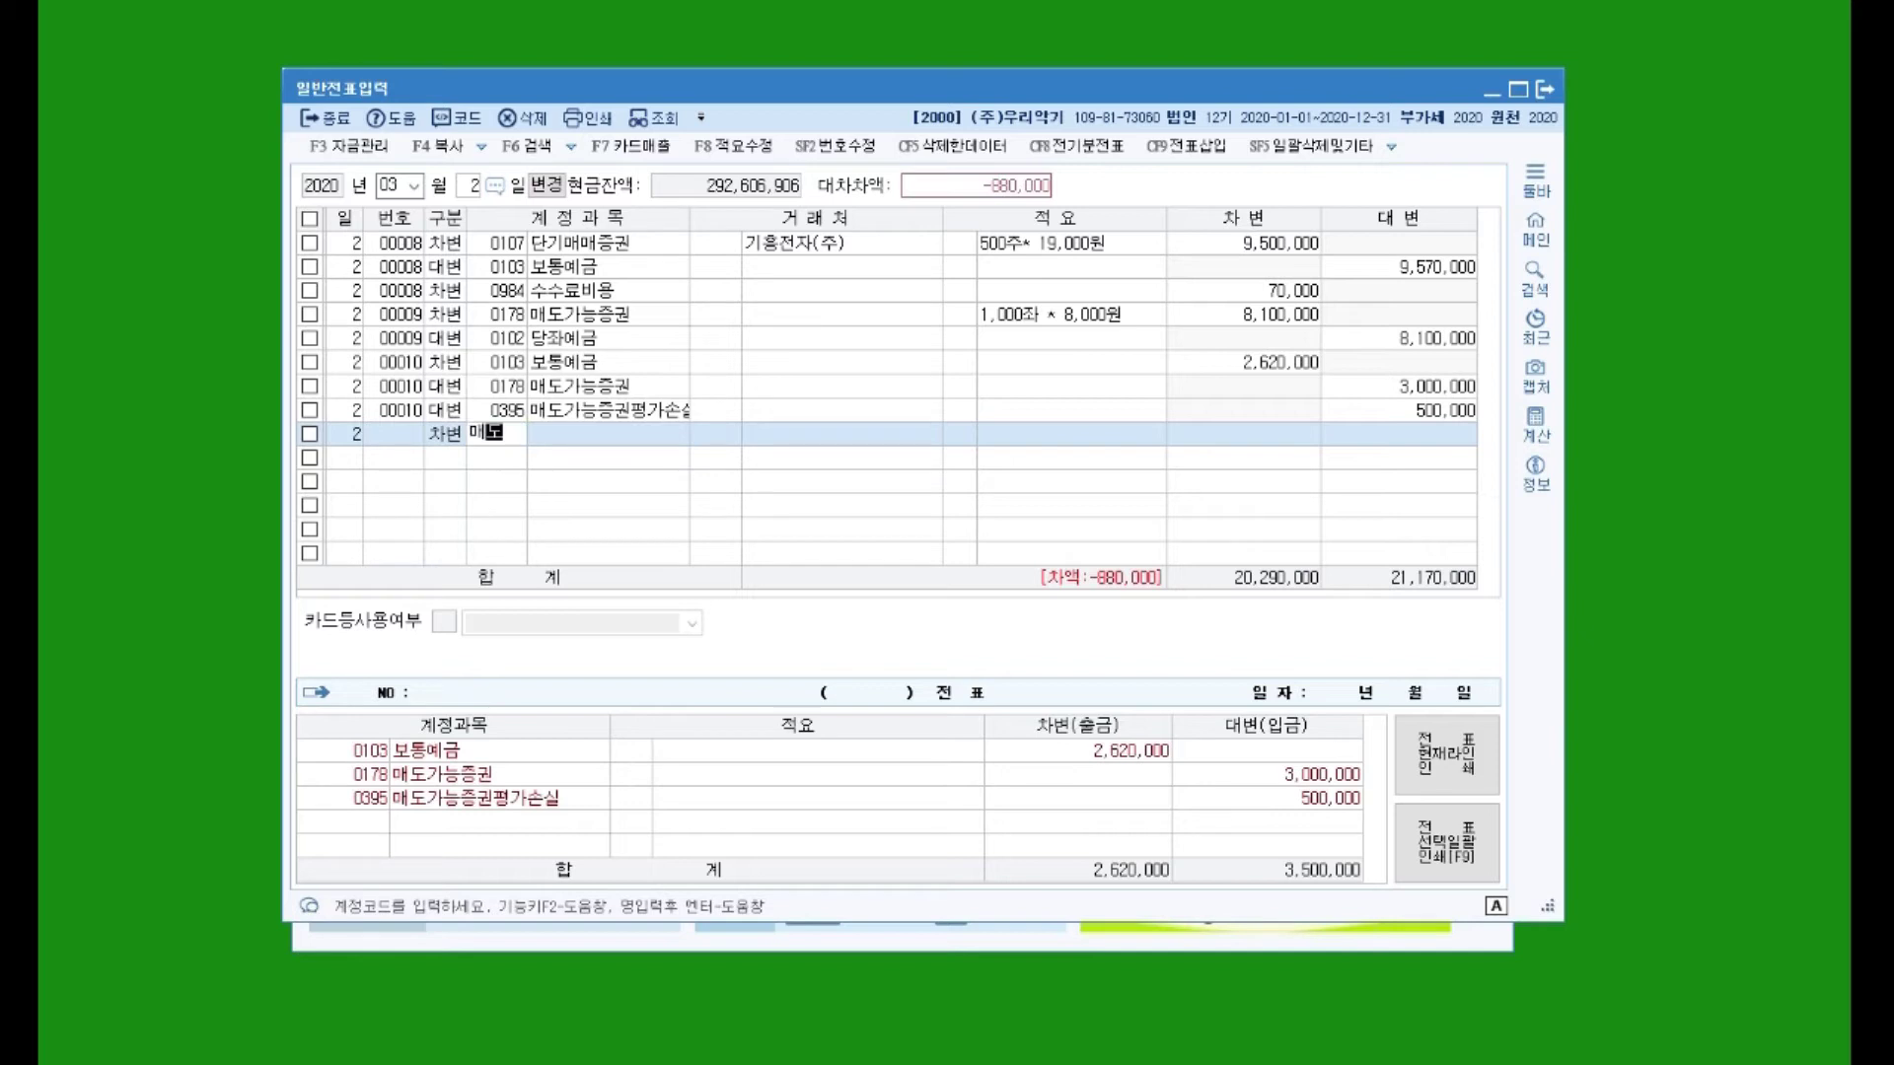
key("Return")
key("Down")
key("Down")
key("Down")
key("Down")
key("Down")
key("Return")
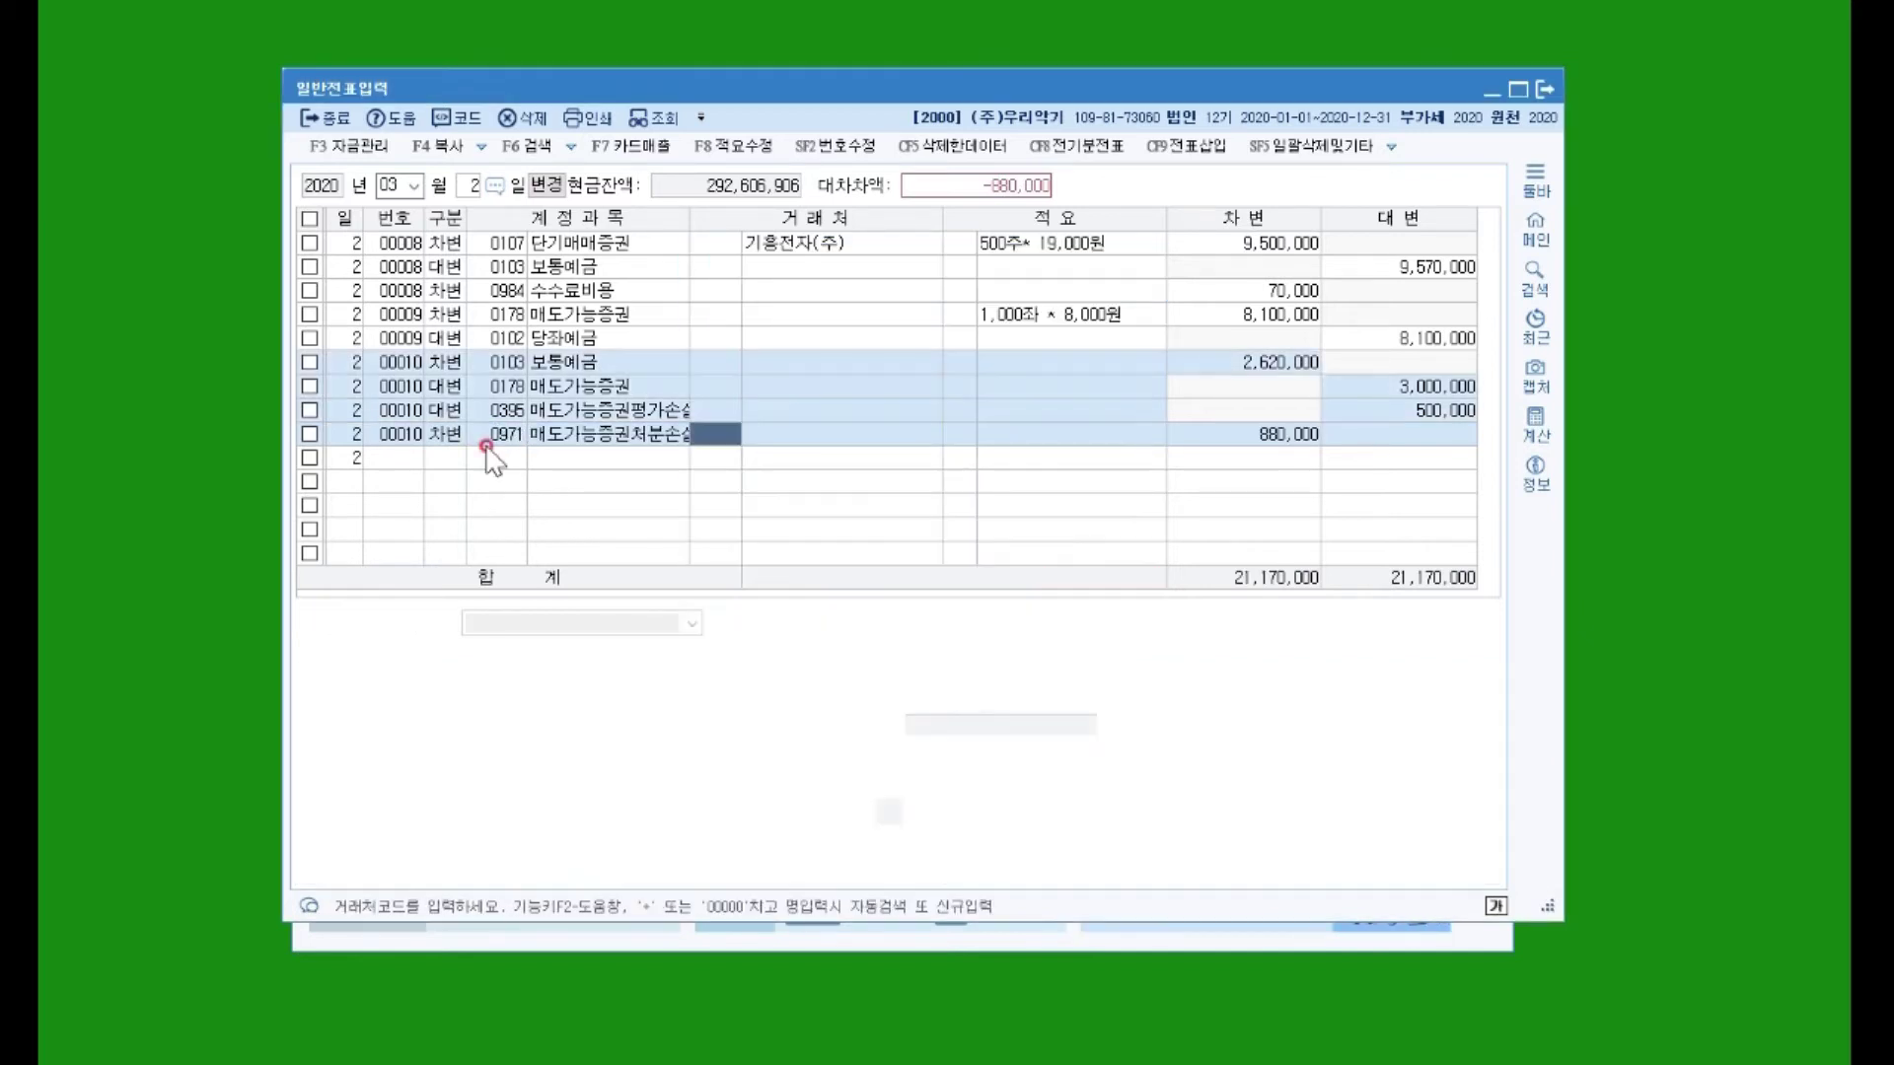